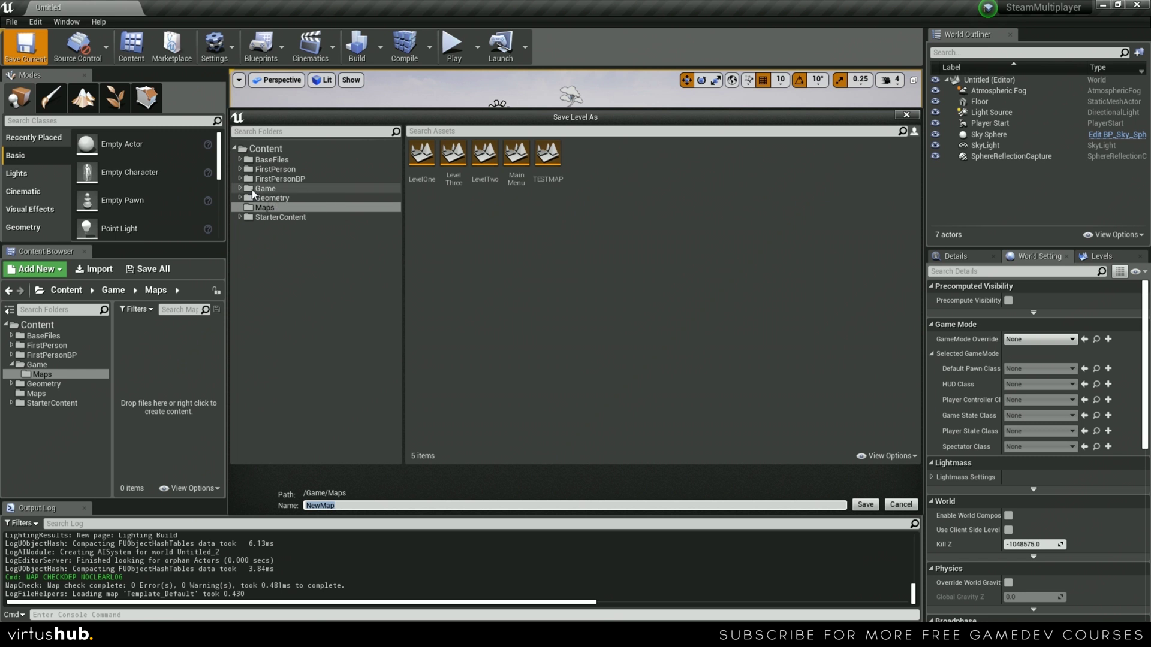
Step: Save the new level as MultiplayerMainMenu in the Content/Game/Maps folder
double_click(421, 154)
click(429, 505)
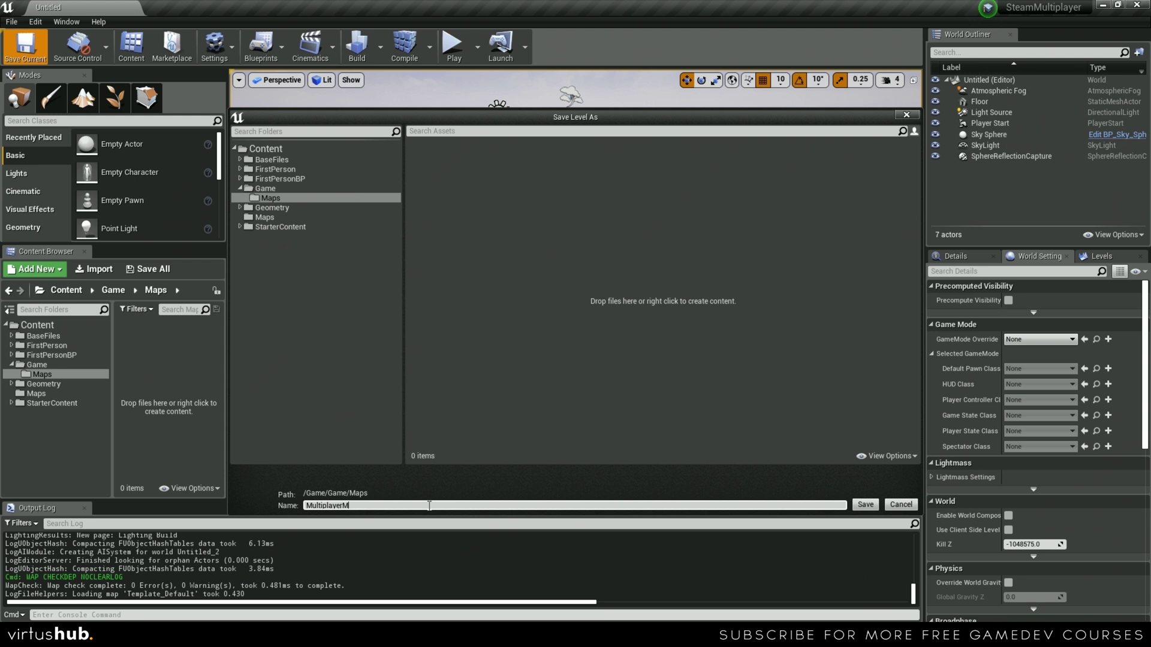
key(Return)
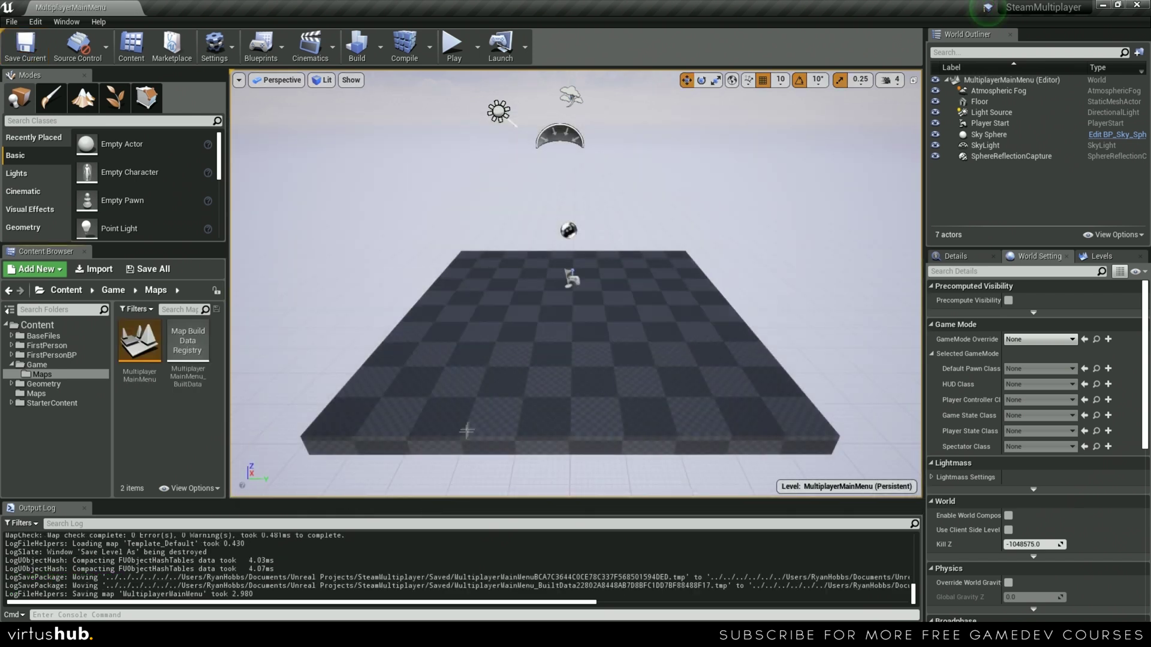
Step: Place a Camera actor in the level and position it above and beyond the floor's edge, looking across the floor
right_drag(477, 422, 480, 416)
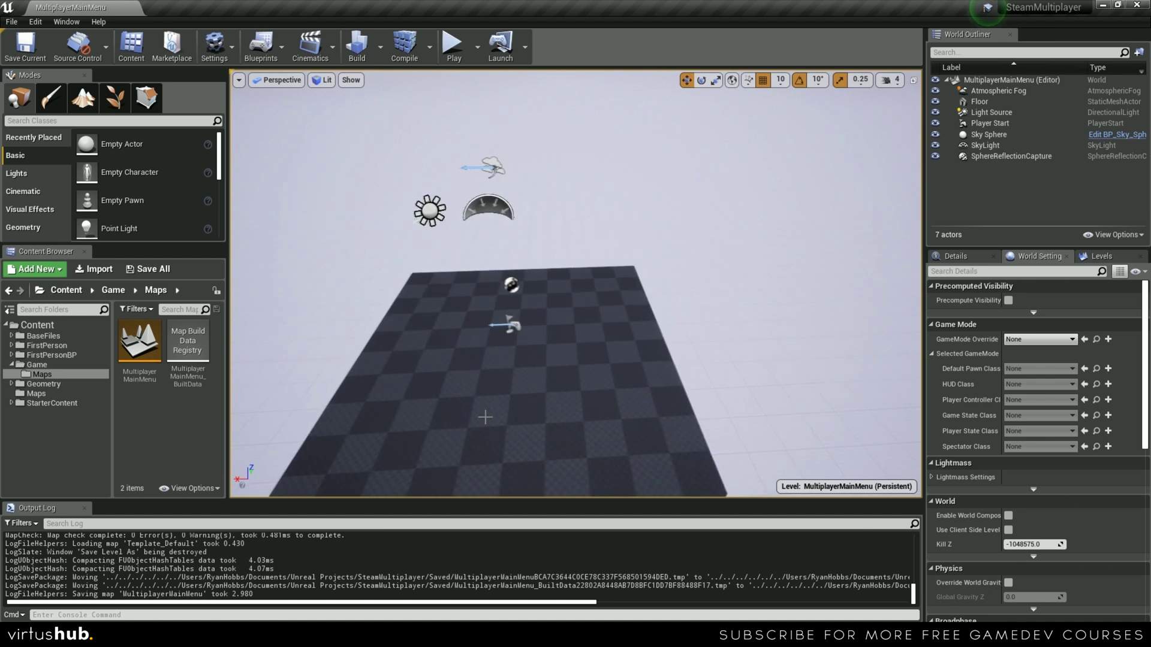
click(77, 122)
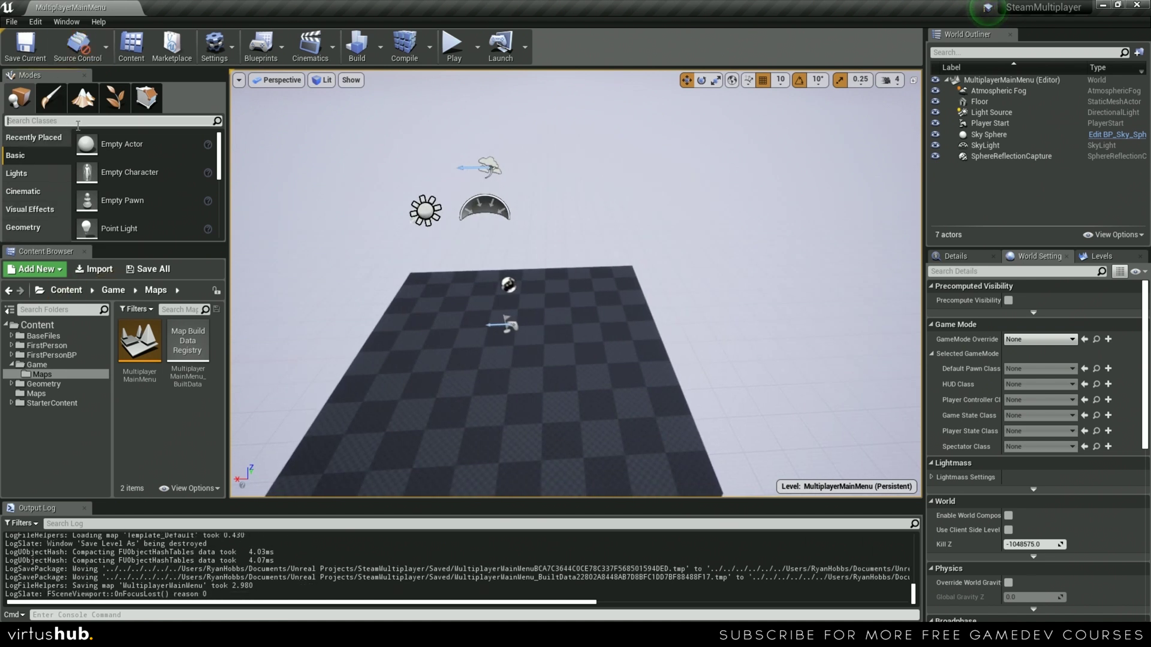
text(camera)
drag(102, 143, 629, 309)
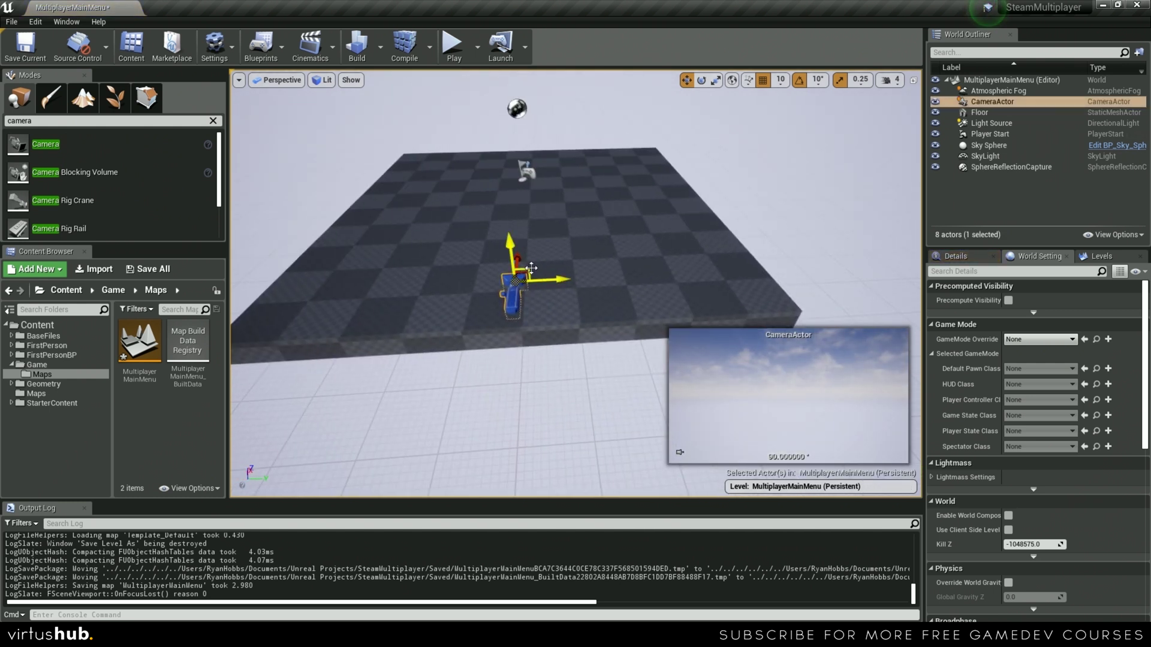
drag(525, 274, 518, 137)
right_drag(628, 176, 653, 209)
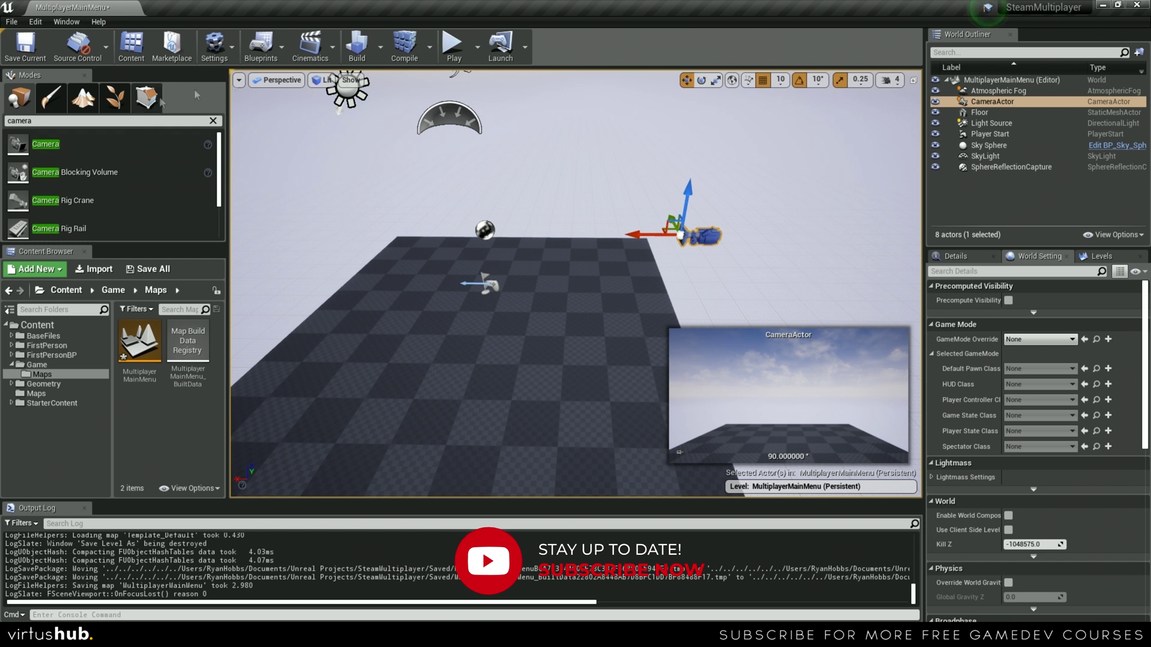
Step: Open the Level Blueprint and delete the Event Tick node from the Event Graph
click(260, 47)
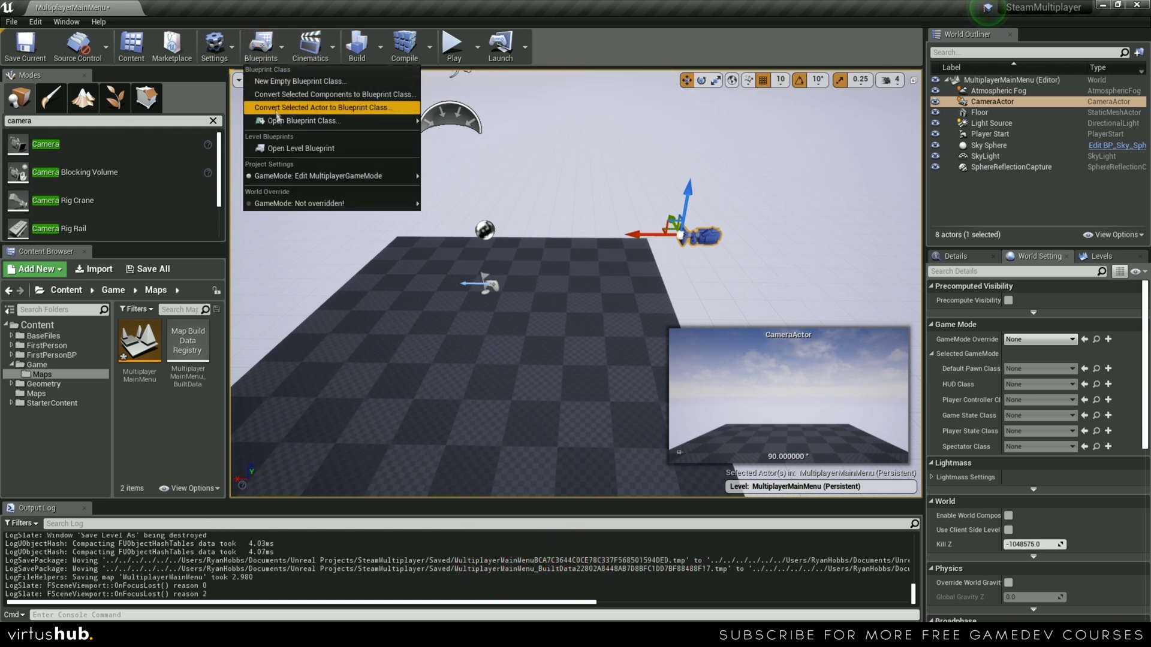
click(313, 149)
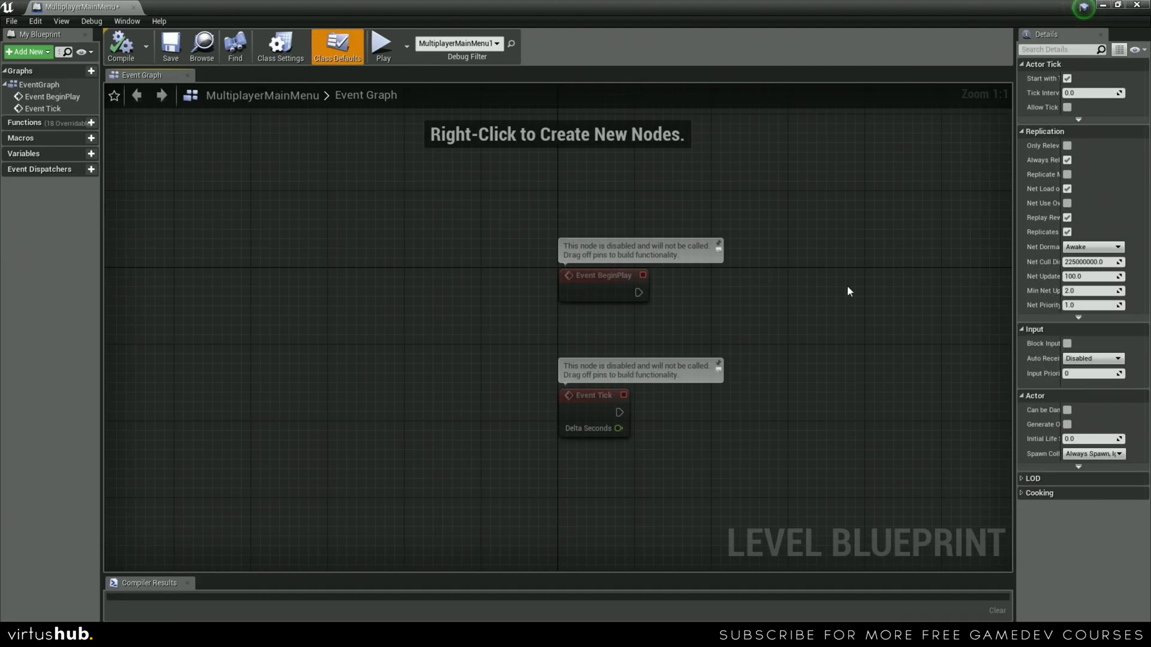
drag(312, 289, 519, 423)
key(Delete)
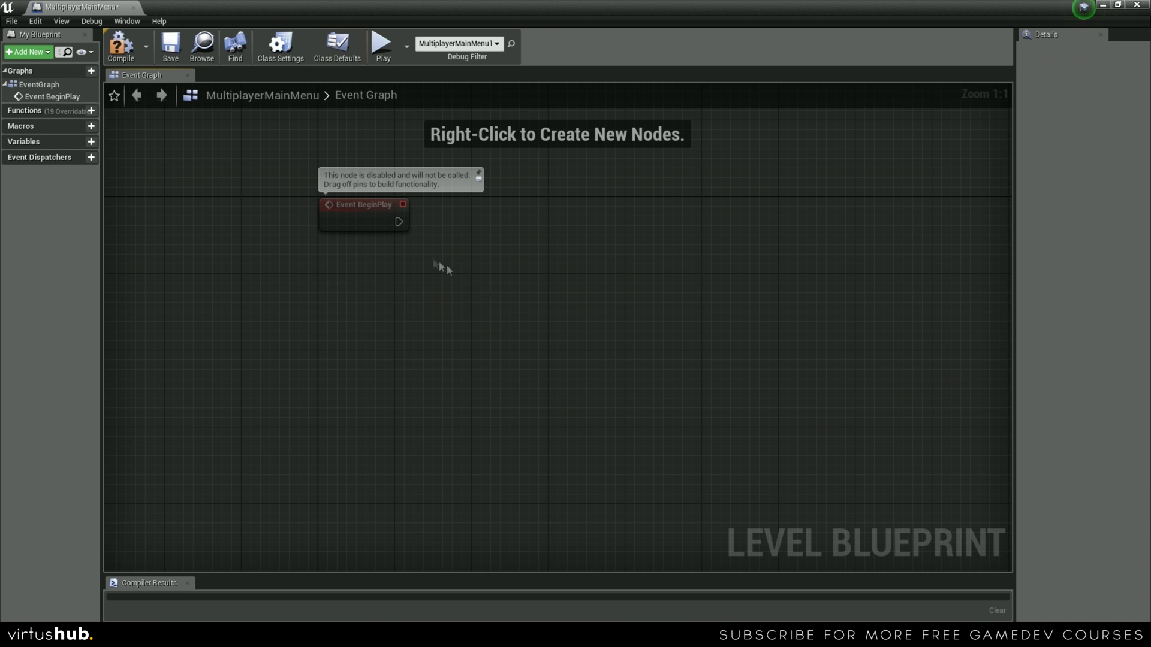
Step: Add a Get Player Controller node and place it beneath Event BeginPlay
right_click(524, 225)
text(get controller)
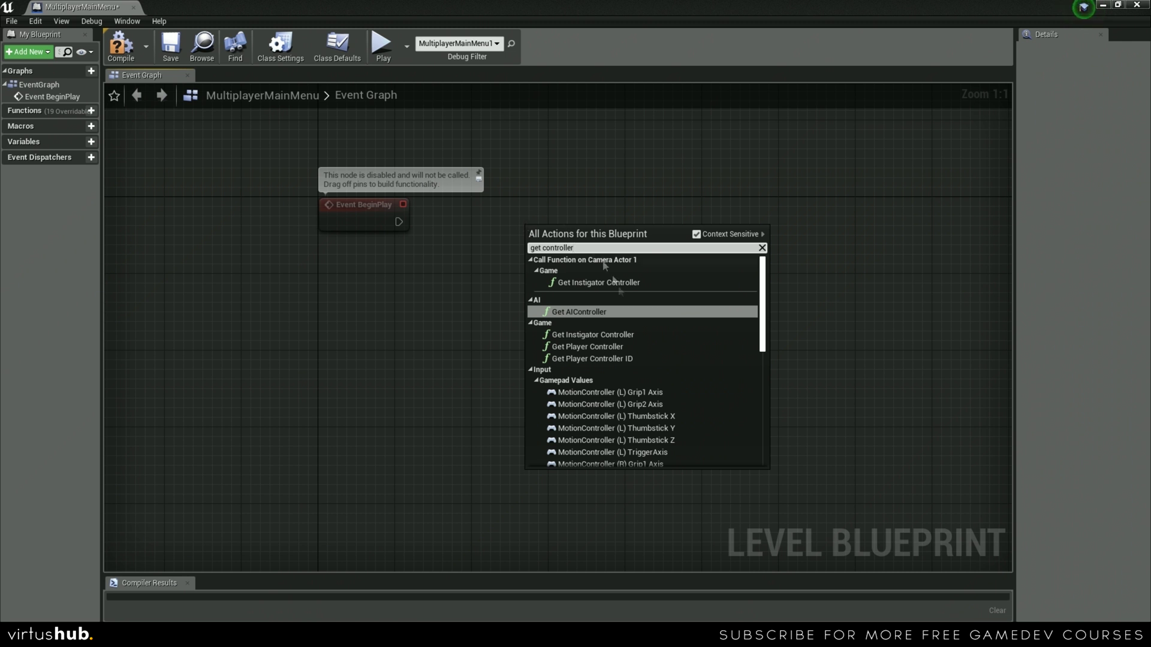
click(594, 346)
drag(586, 229, 385, 291)
right_drag(560, 245, 489, 280)
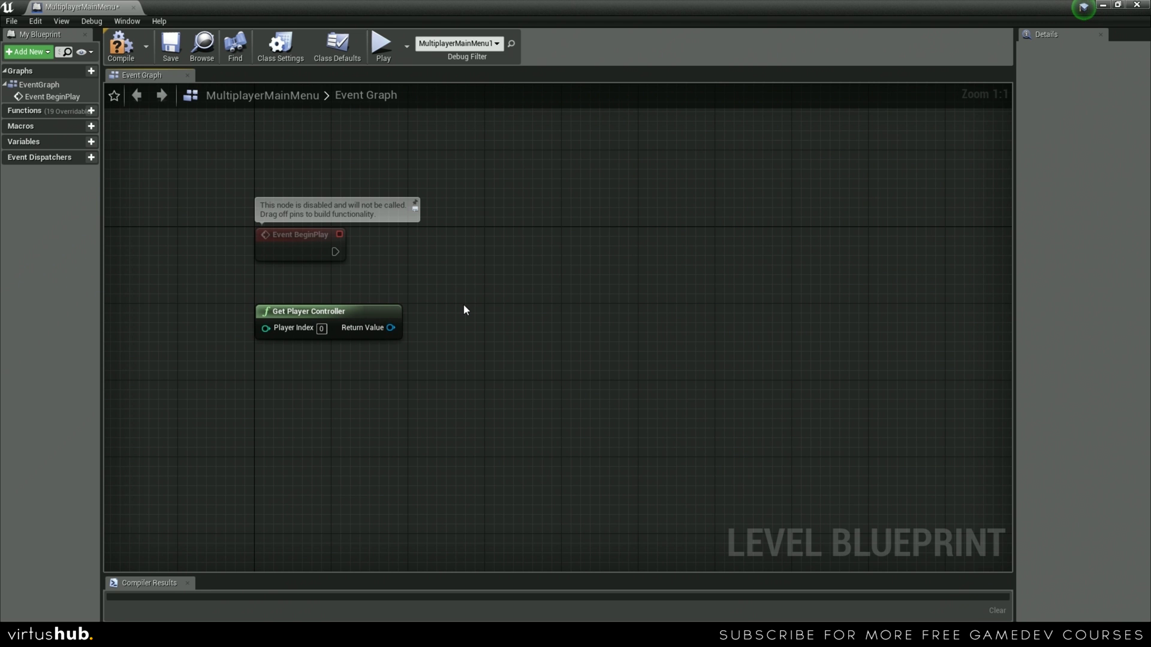
Step: Add Set View Target with Blend from the player controller's Return Value and have Event BeginPlay execute it
drag(389, 328, 463, 282)
text(bl)
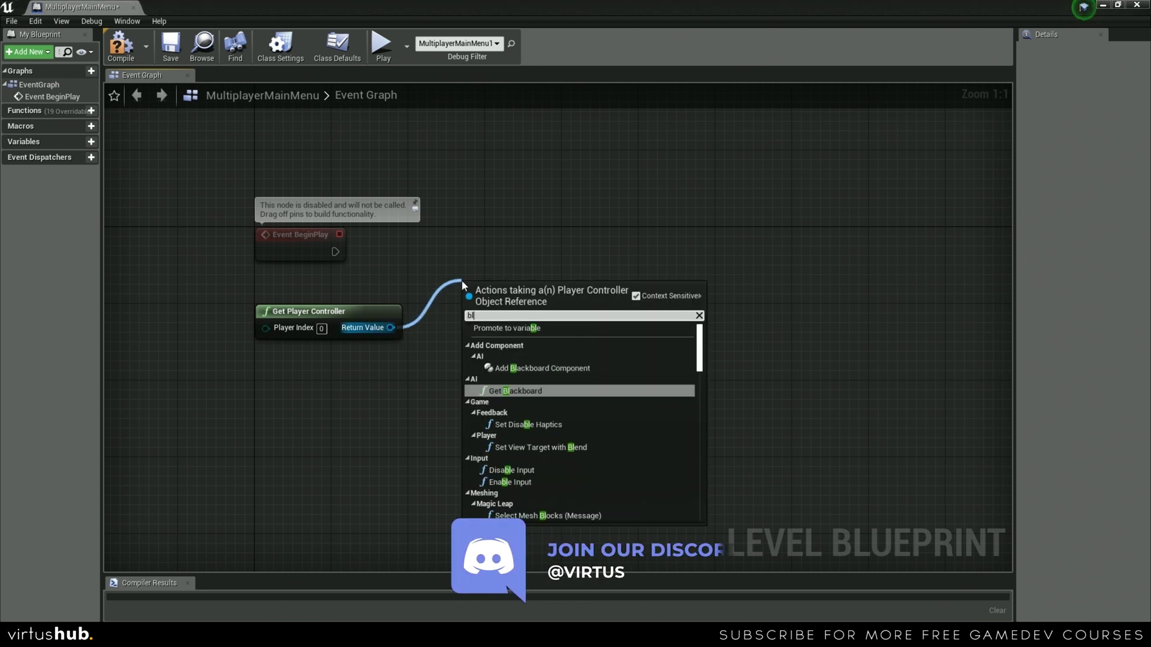
text(end)
key(Return)
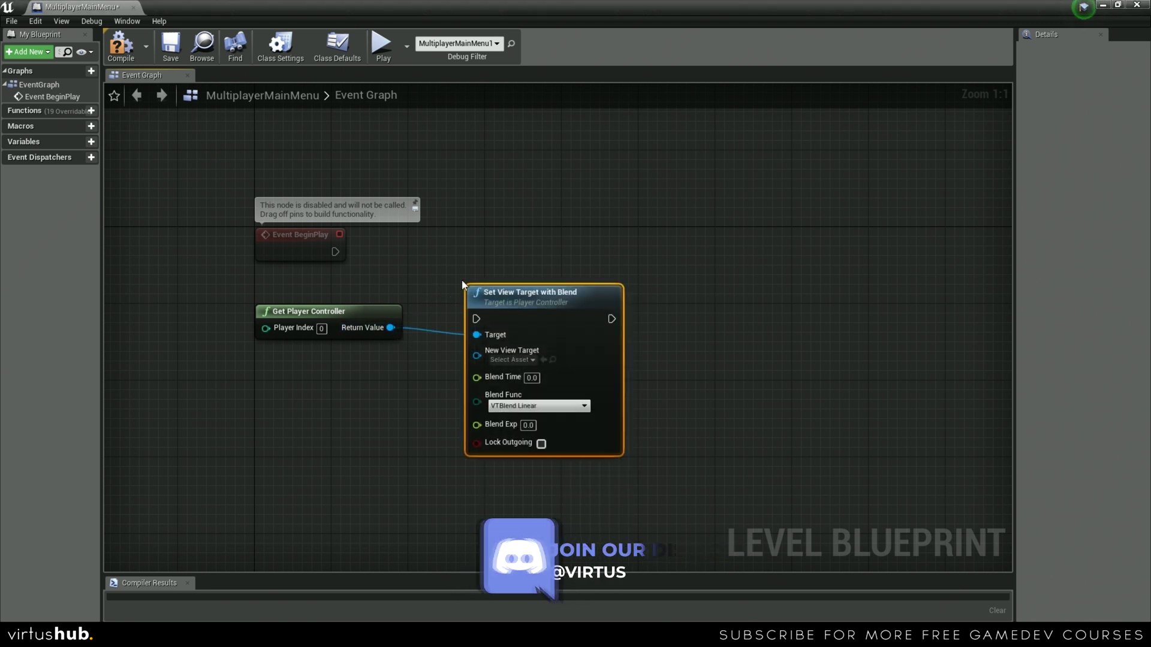
drag(515, 307, 335, 252)
drag(495, 8, 491, 223)
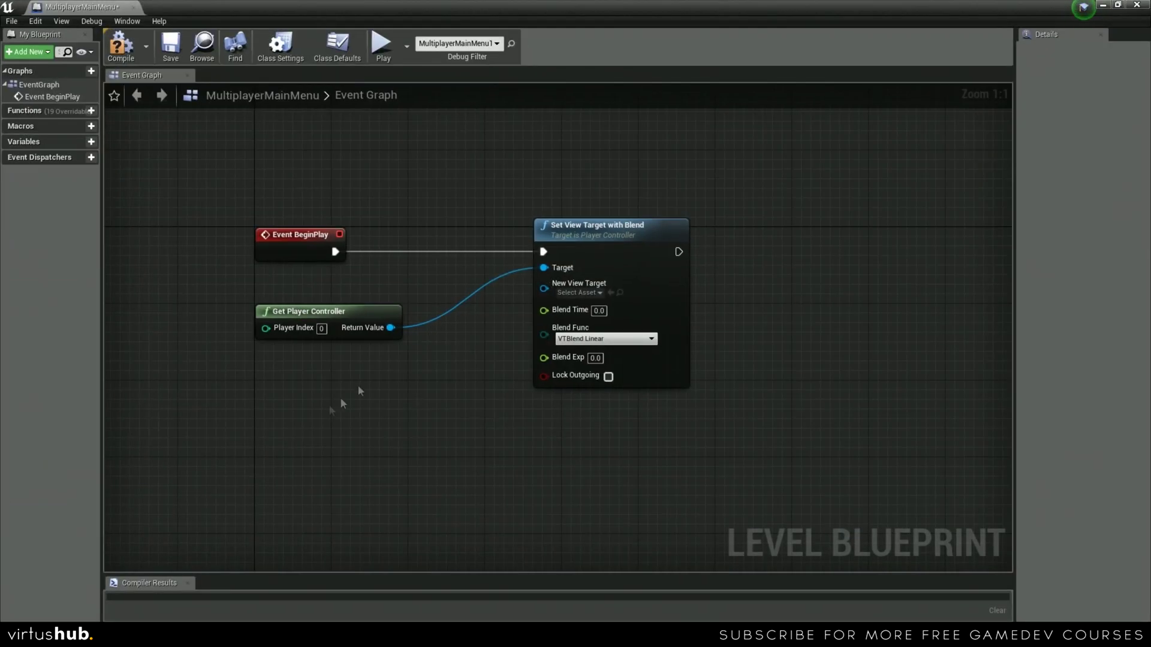
Step: Wire a CameraActor reference into the blend node's New View Target in a compact layout, and save and close the level blueprint
right_click(312, 409)
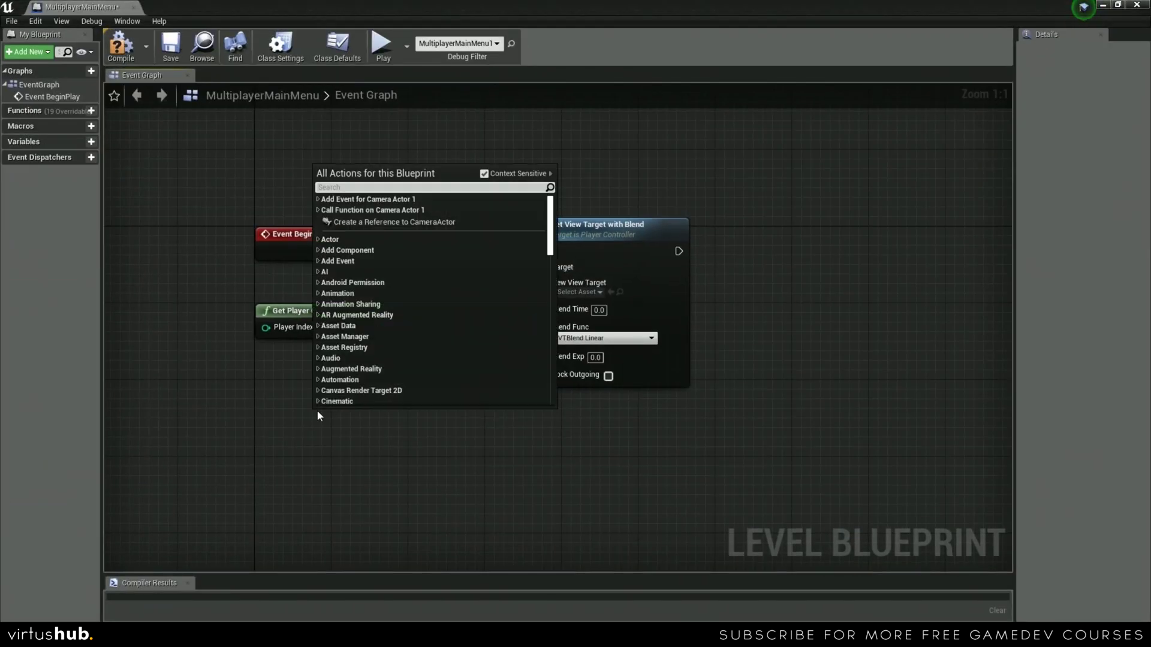
click(386, 222)
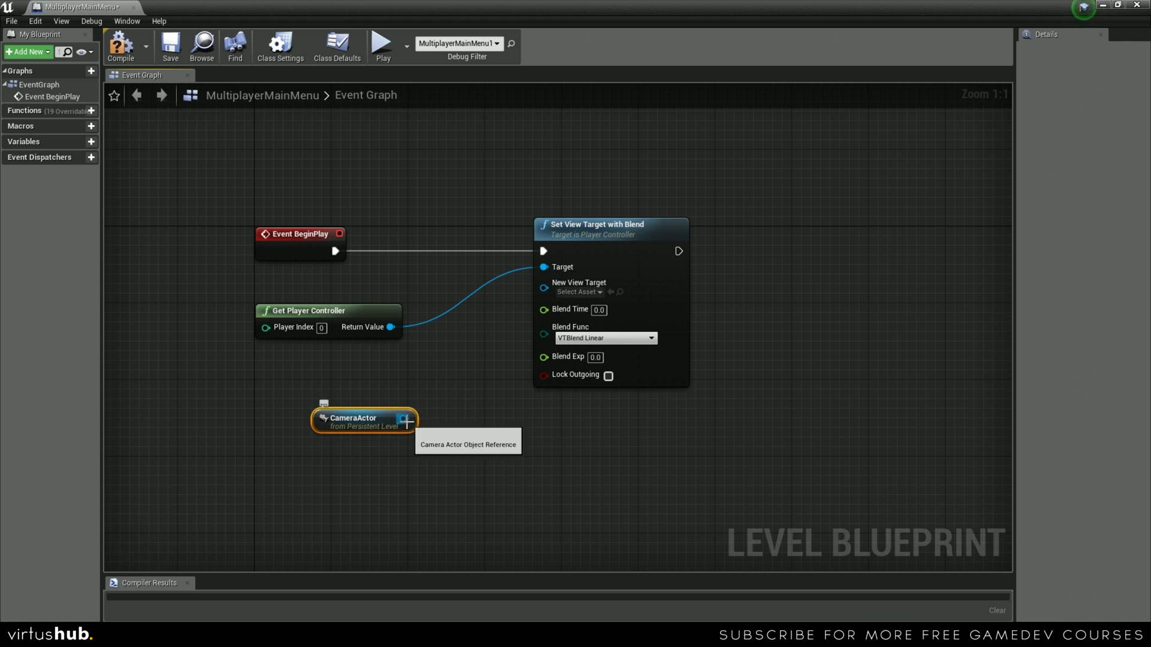
drag(407, 421, 545, 290)
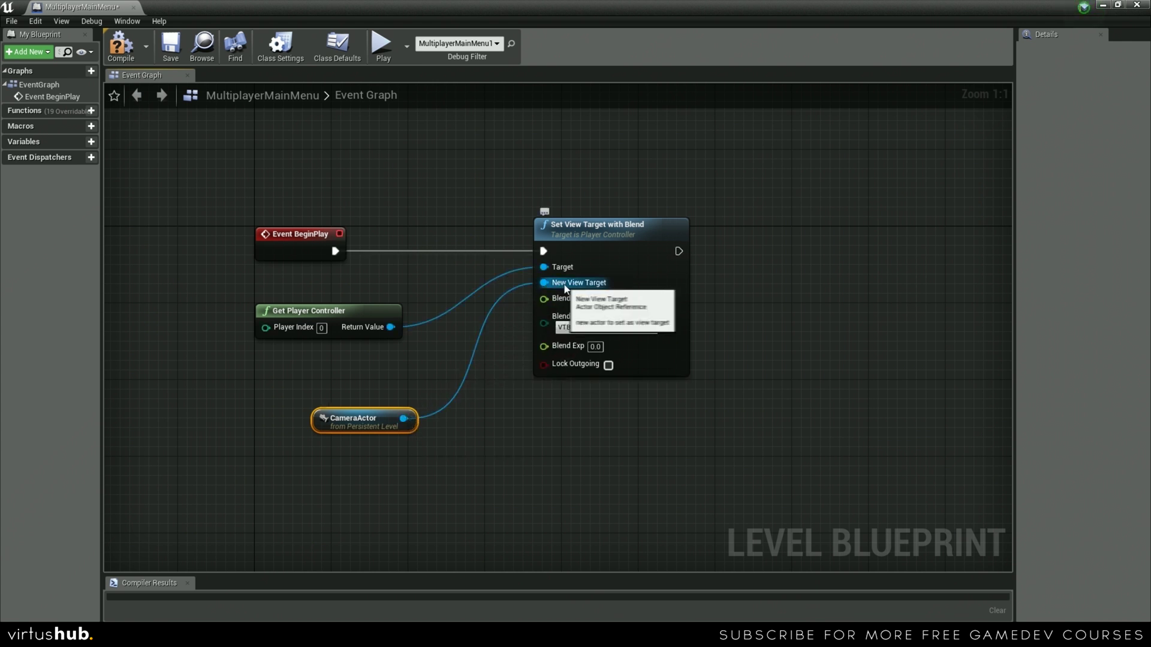
drag(374, 420, 355, 363)
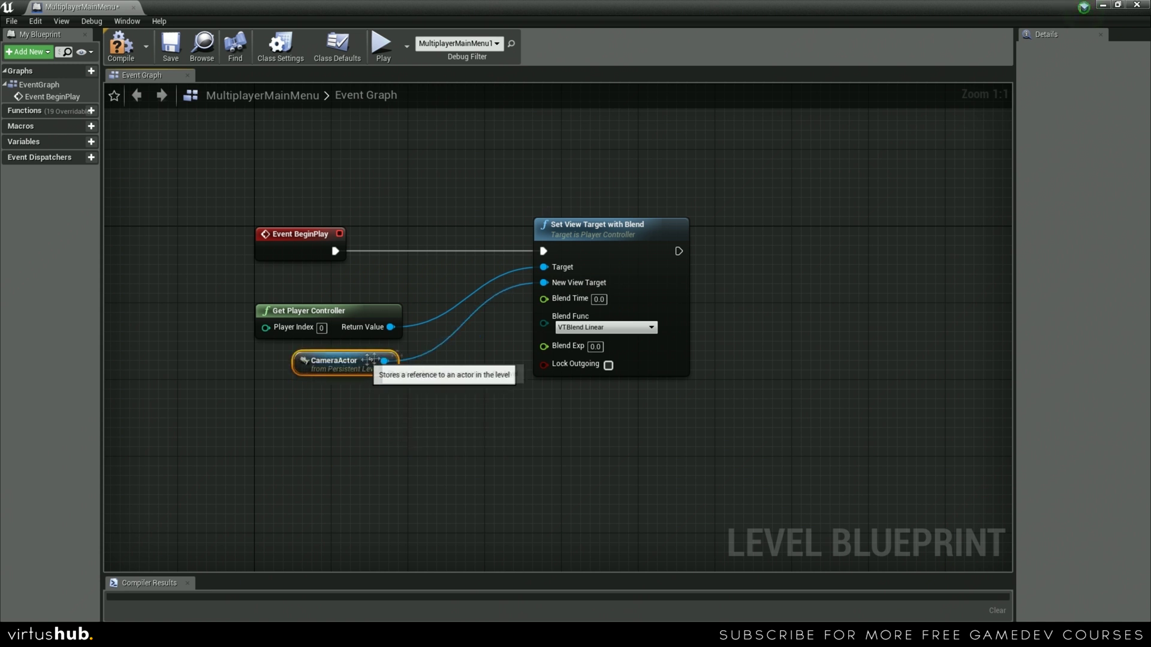
click(478, 346)
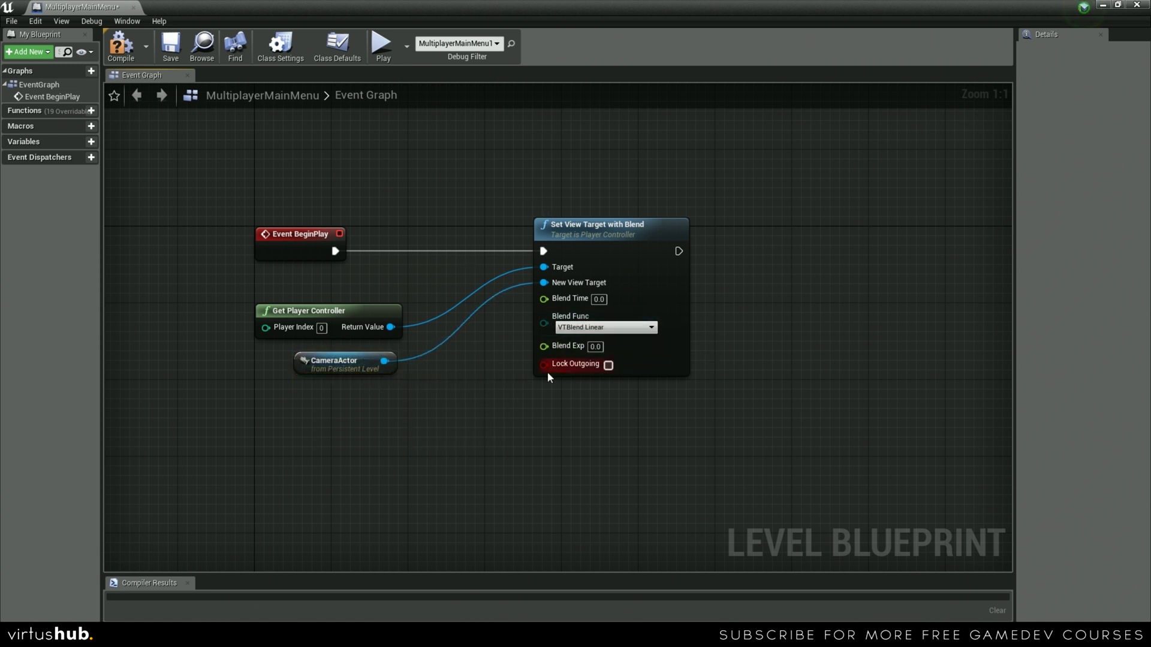
drag(576, 287, 518, 287)
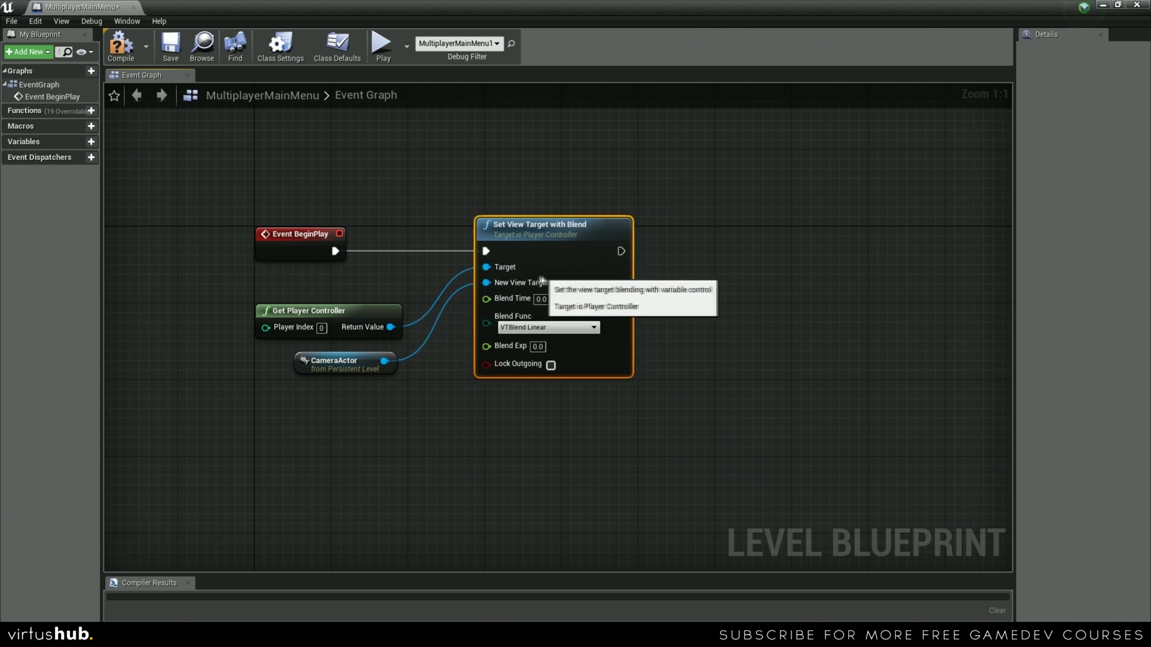
click(170, 45)
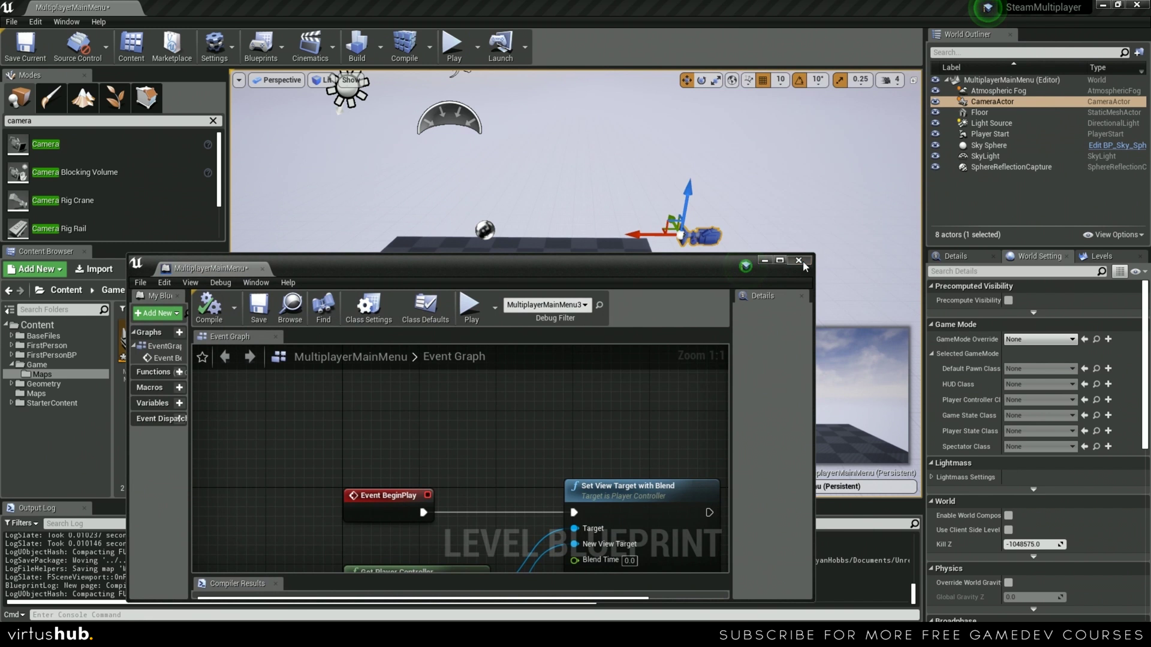
click(799, 260)
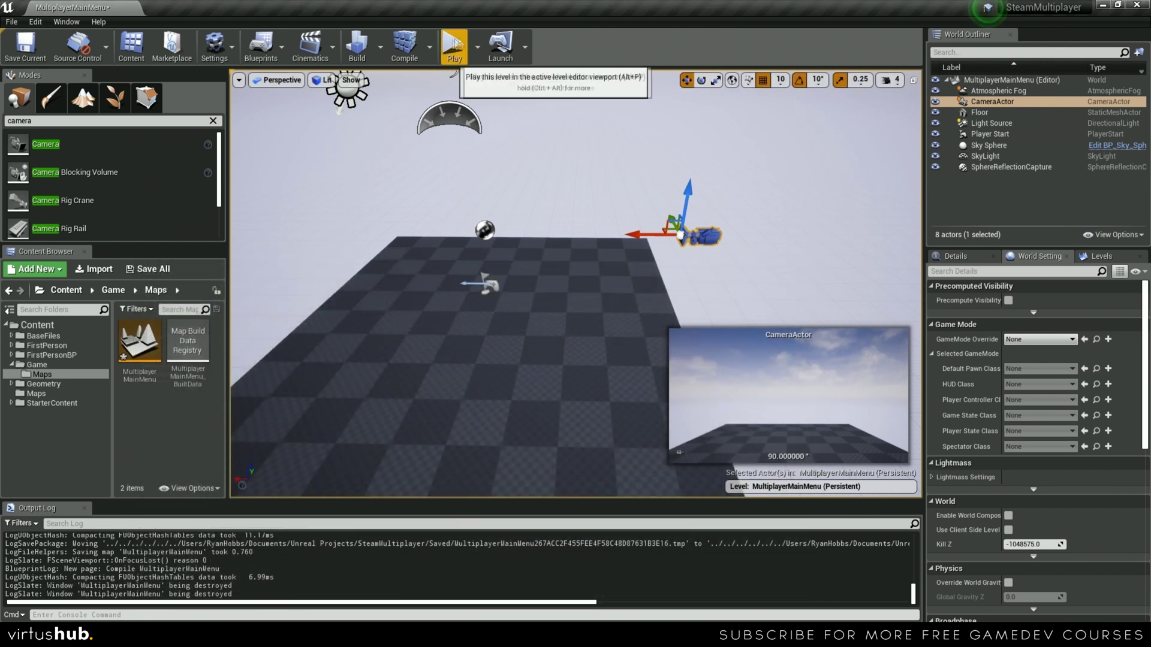
Step: Play the main menu level in the viewport to test the camera view, and stop the session
click(477, 46)
click(454, 44)
click(455, 43)
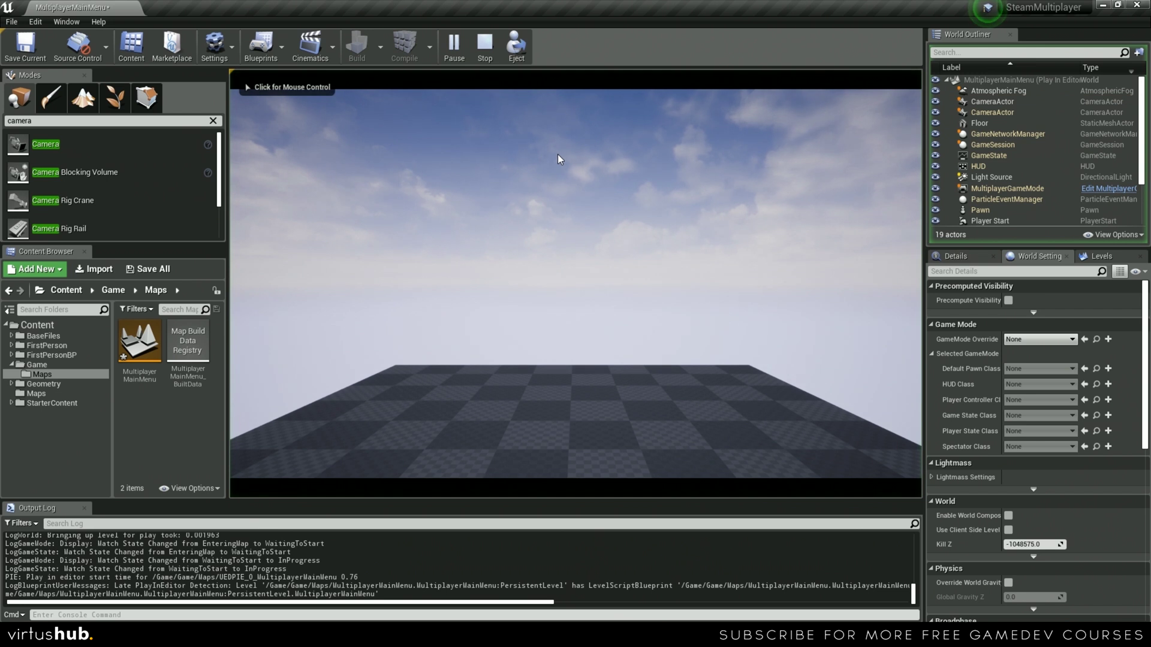
click(484, 45)
right_drag(575, 281, 575, 282)
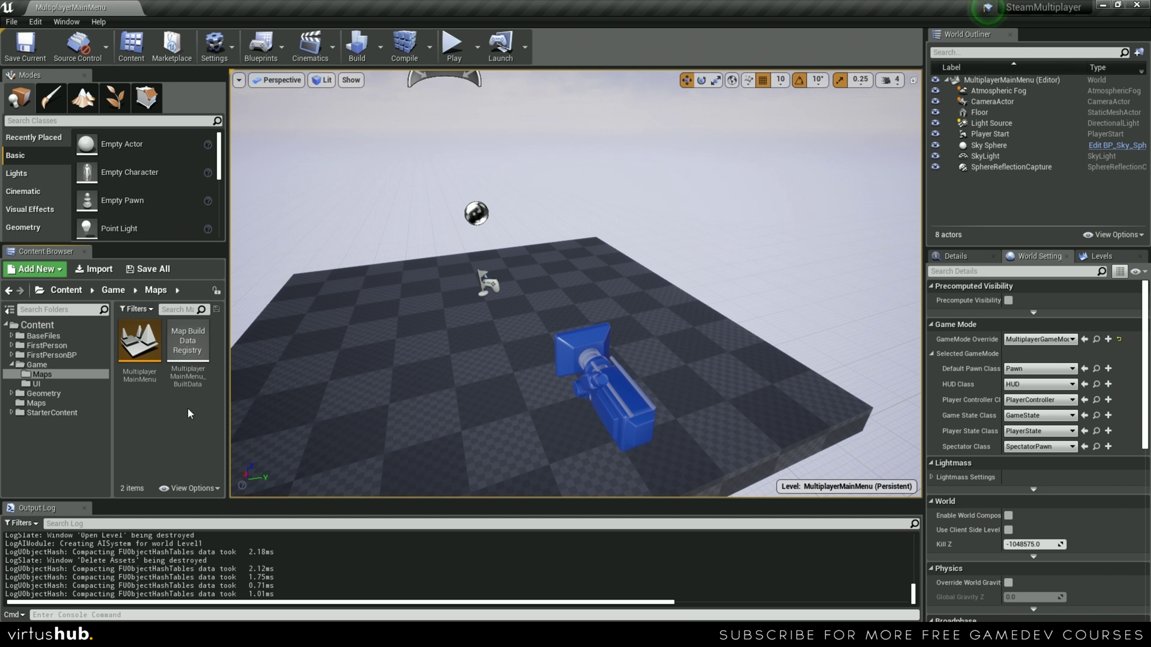
Step: Create a new level from the Default template
click(12, 21)
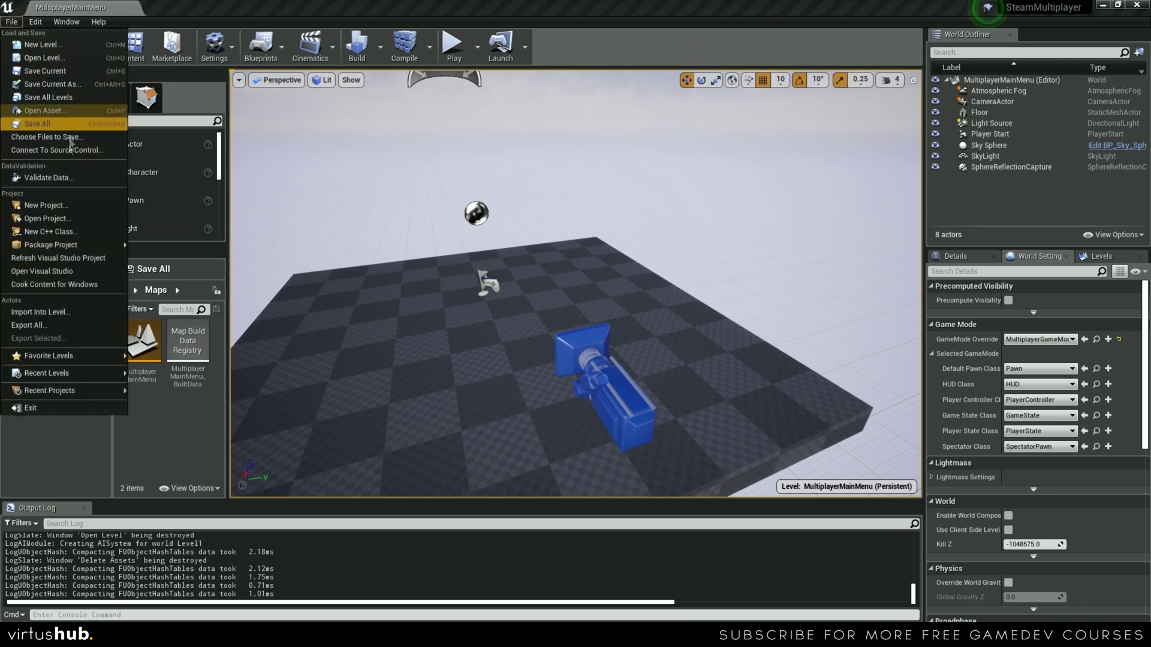
click(42, 45)
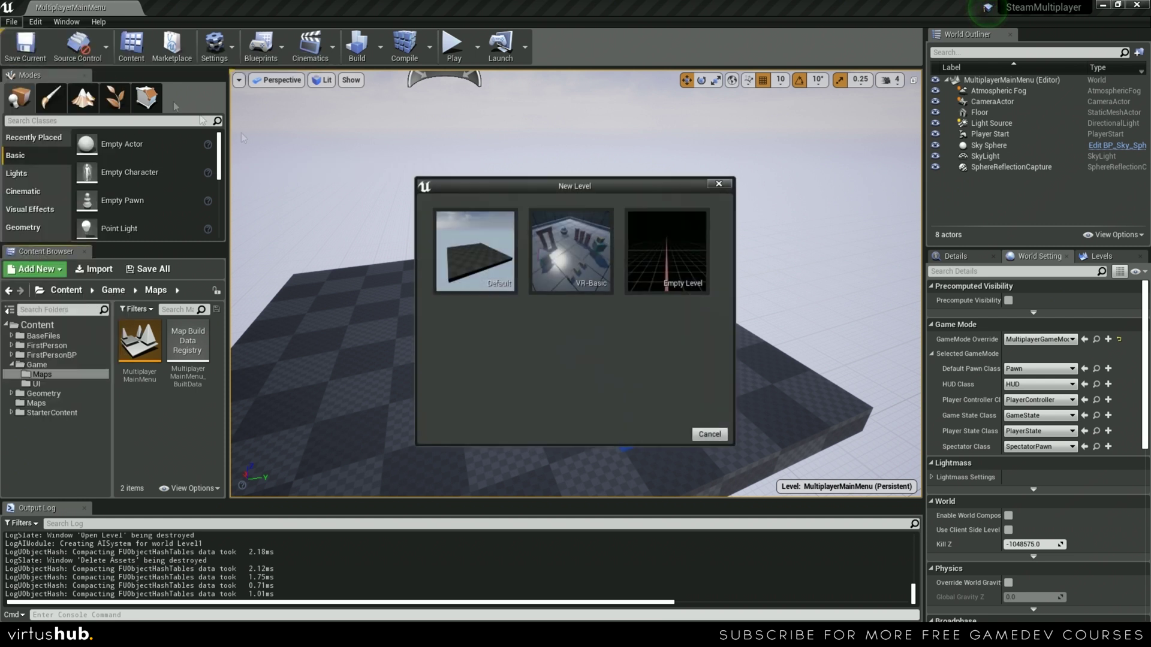
click(474, 279)
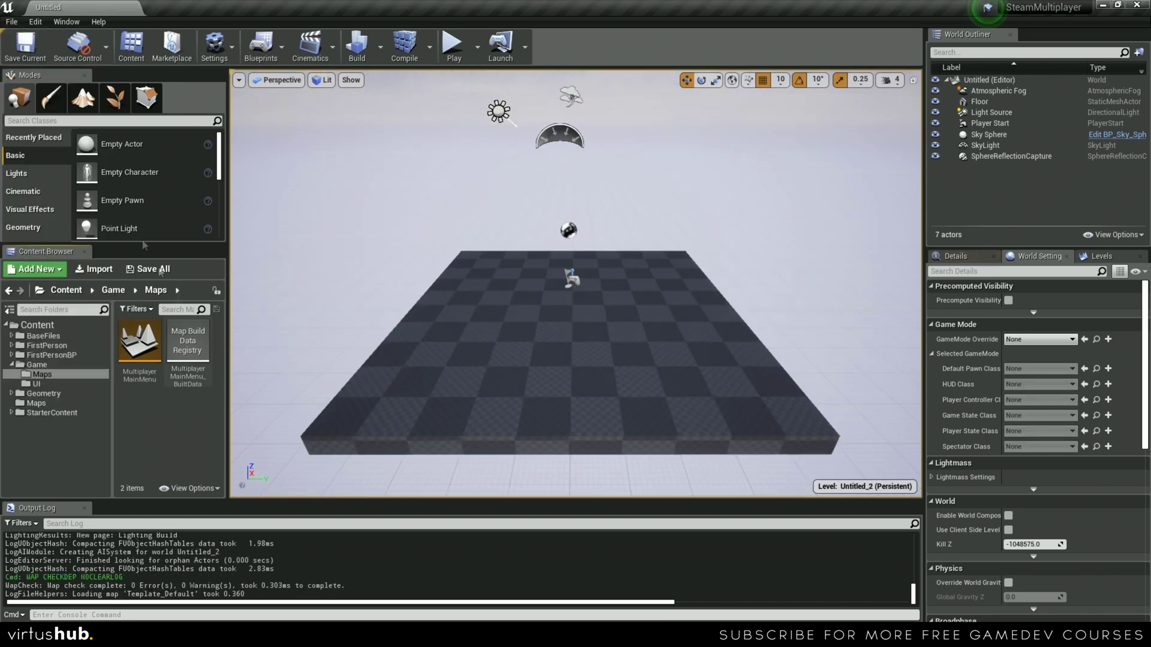
Step: Save the untitled level as Level1 in the Content/Game/Maps folder
click(18, 55)
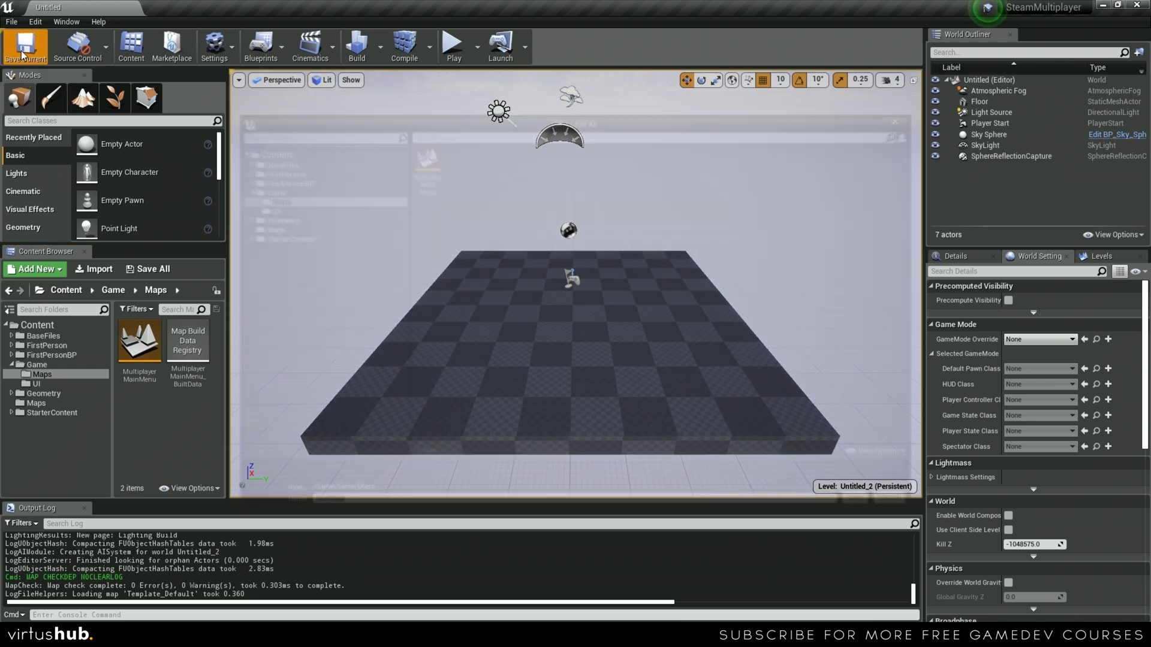
click(265, 188)
click(270, 198)
click(359, 504)
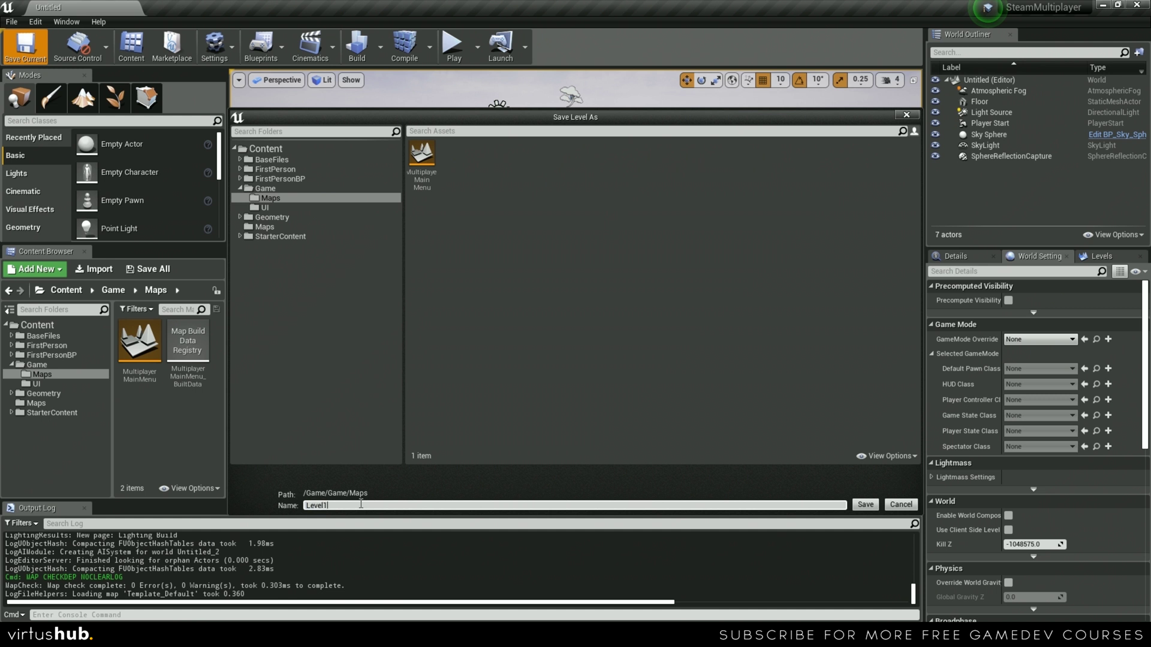
key(Return)
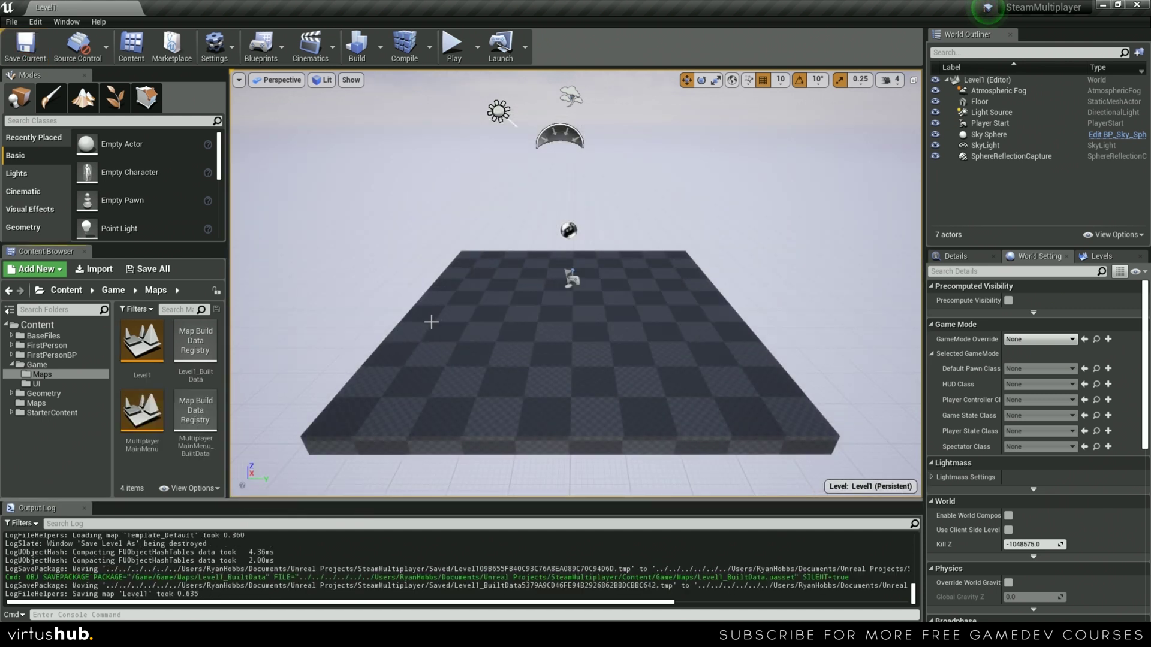
Step: Find the Text Render actor and place one on the floor of Level1, beyond the Player Start
mouse_move(265, 189)
right_down()
mouse_move(234, 169)
mouse_move(265, 210)
right_up()
click(128, 120)
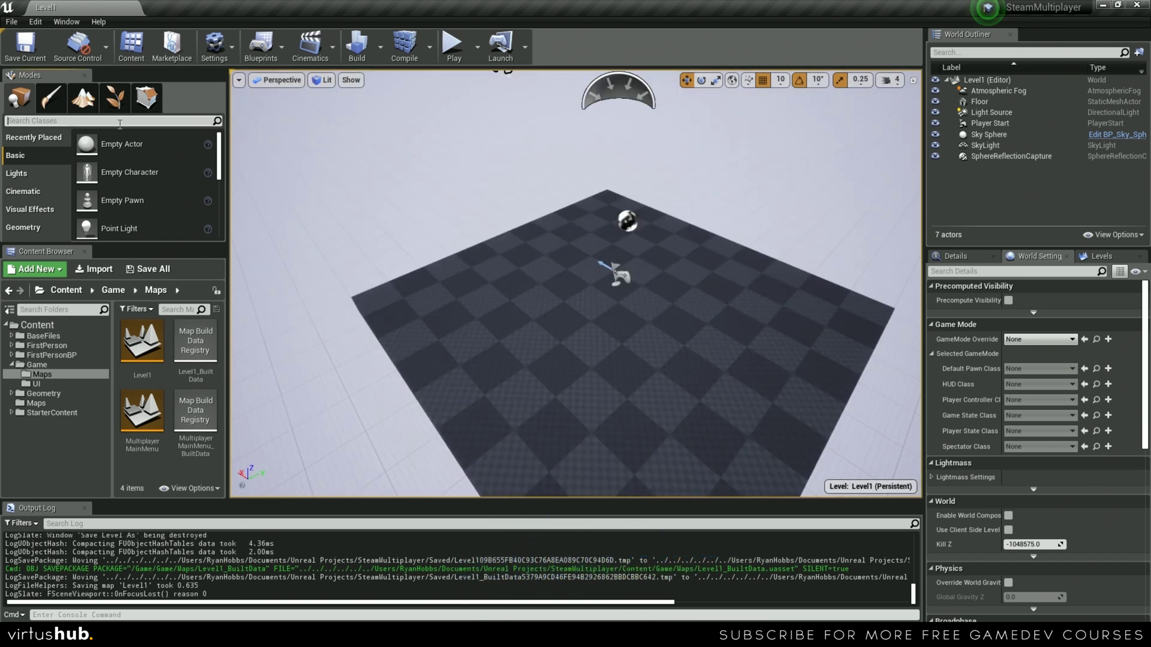
text(text)
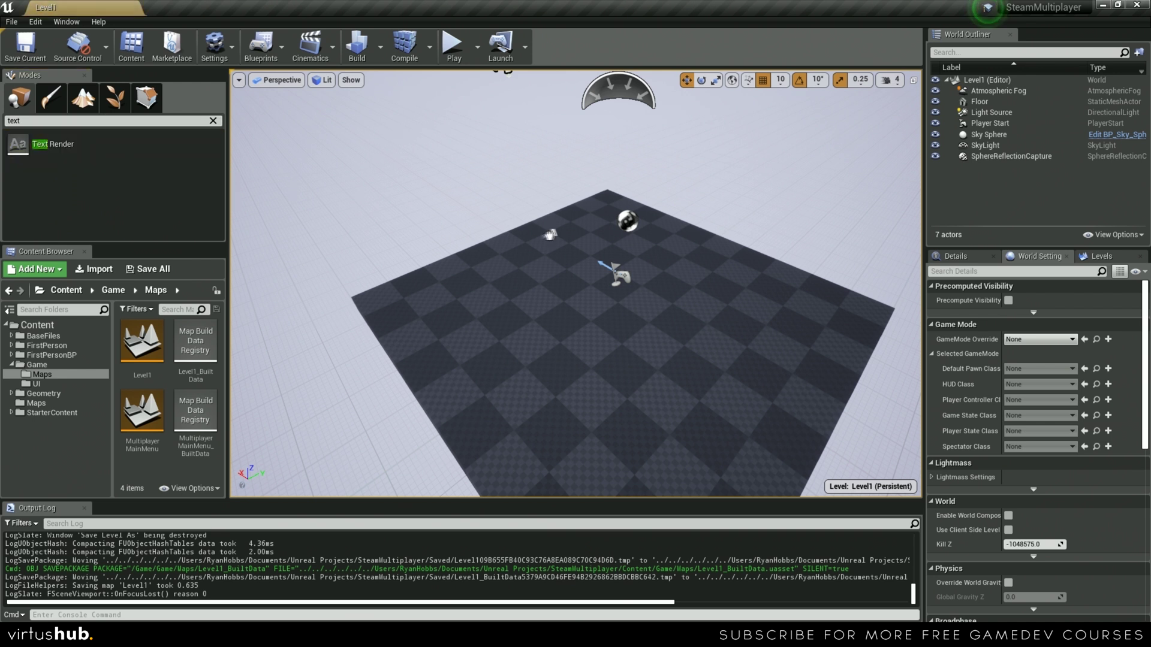
drag(525, 240, 525, 240)
key(f)
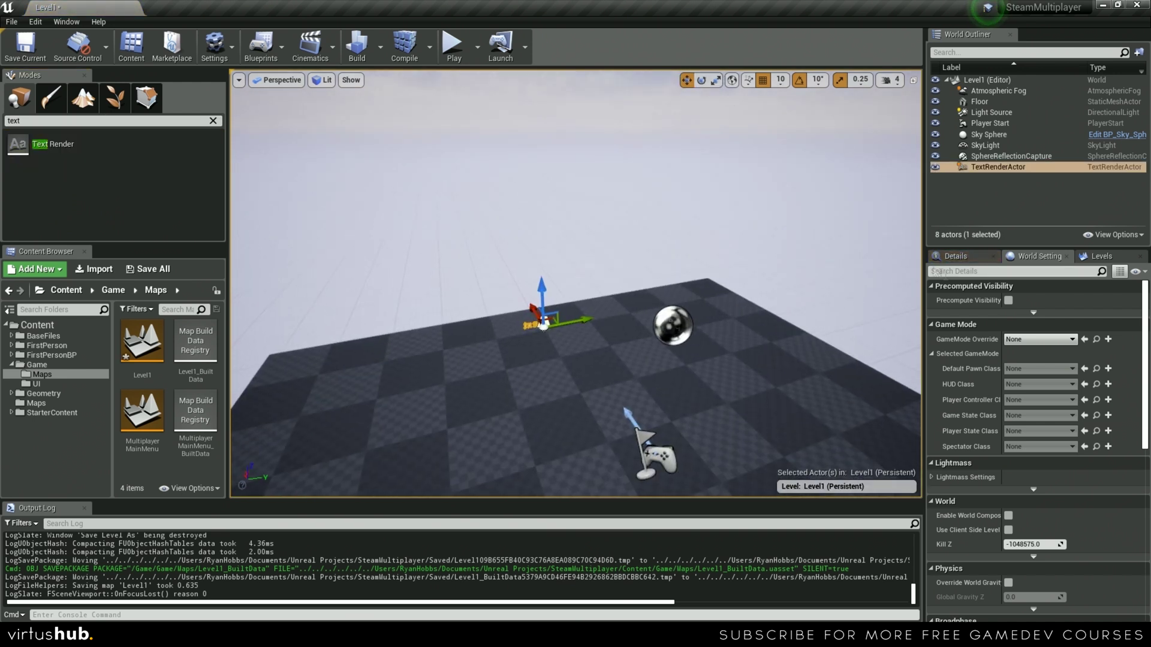
Step: Set the Text Render actor's text to LEVEL 1 and increase its World Size to about 164
click(1019, 497)
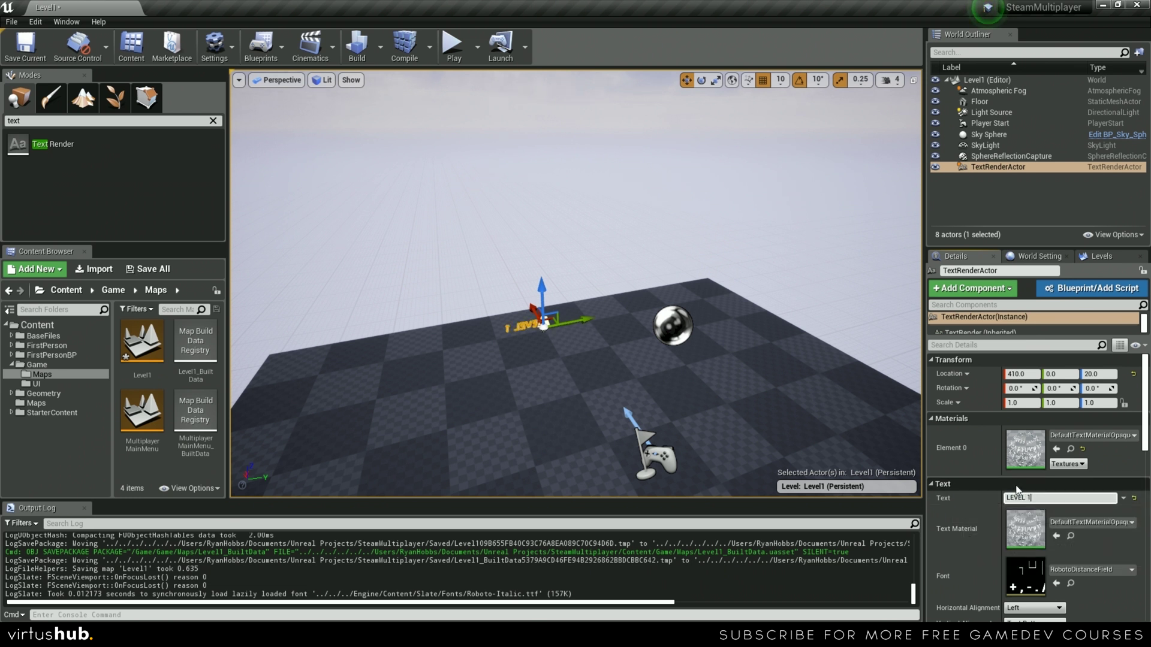
scroll(1013, 539, down, 3)
drag(1019, 567, 1073, 567)
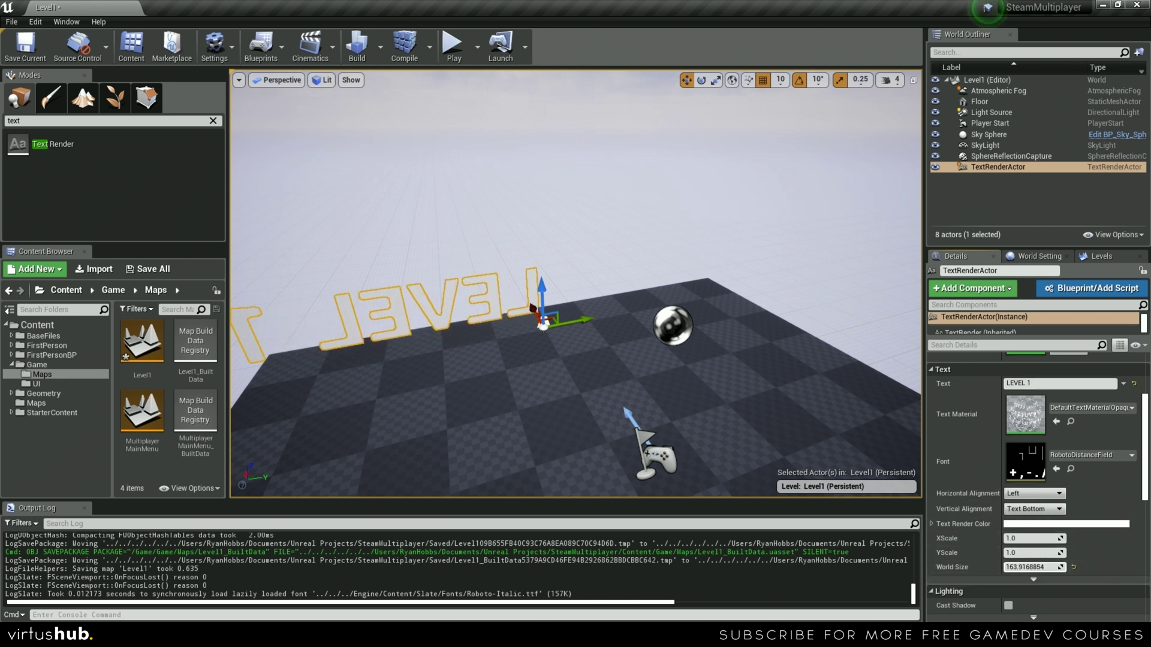
Step: Set the Text Render actor's text colour to black
click(1066, 524)
drag(940, 347, 939, 460)
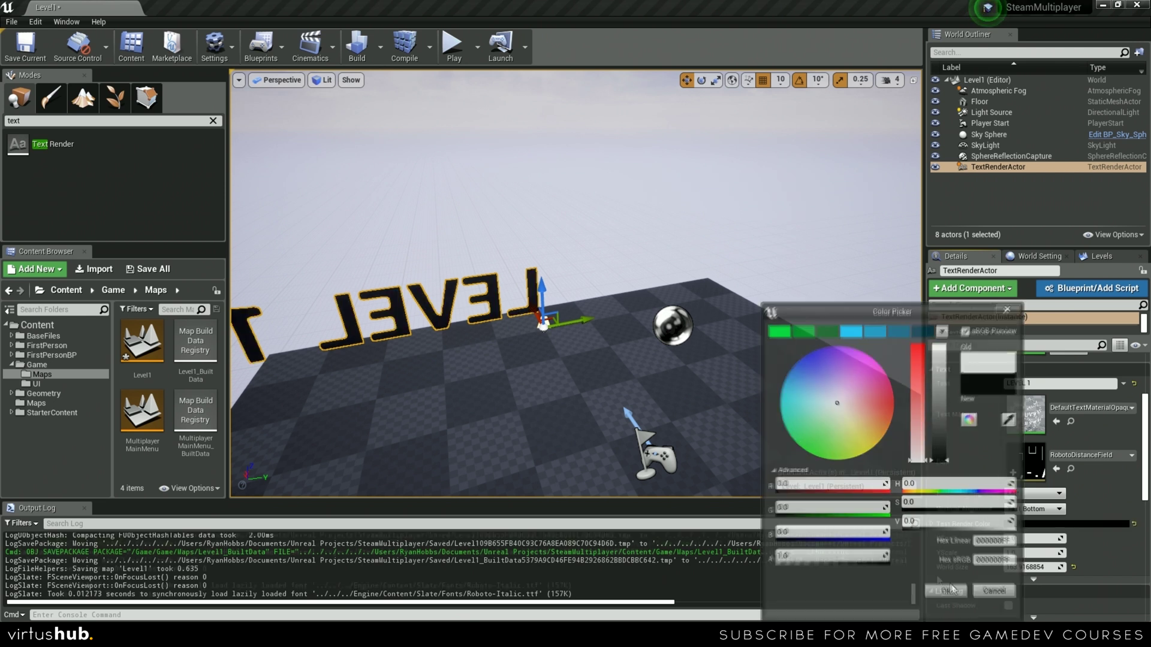
click(962, 591)
Step: Rotate the LEVEL 1 text so it reads correctly from the Player Start's side, and reposition it in the level
right_drag(629, 419, 497, 420)
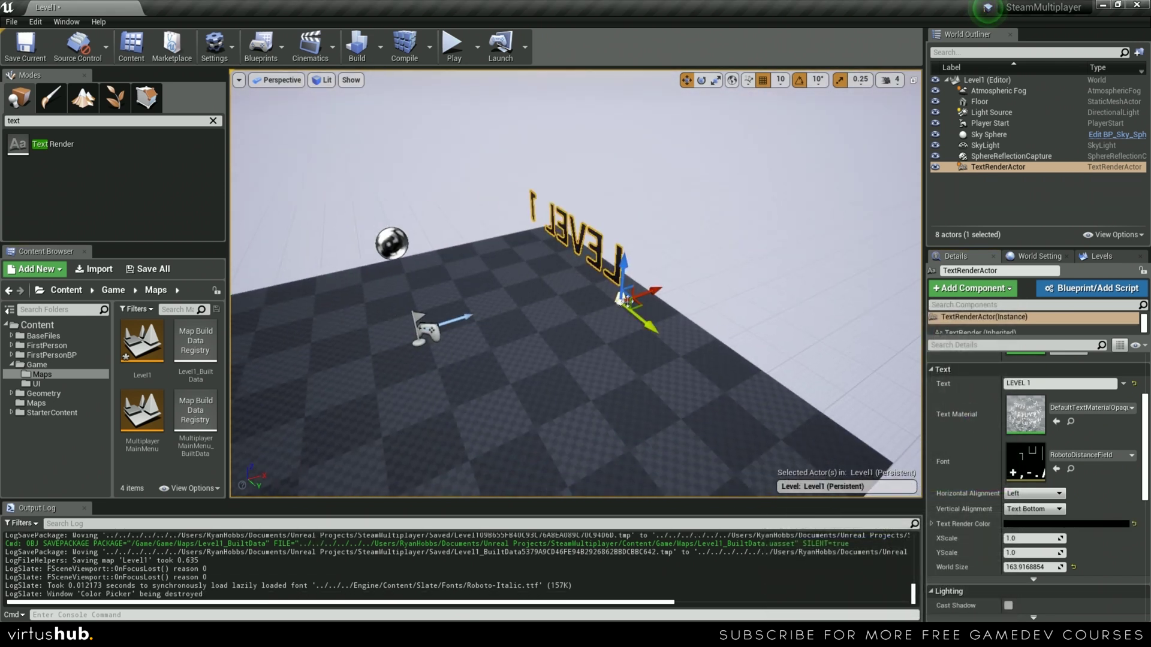
key(e)
drag(636, 305, 599, 309)
drag(617, 266, 582, 311)
right_drag(581, 312, 597, 257)
key(w)
drag(533, 317, 486, 247)
right_drag(485, 246, 353, 193)
click(404, 250)
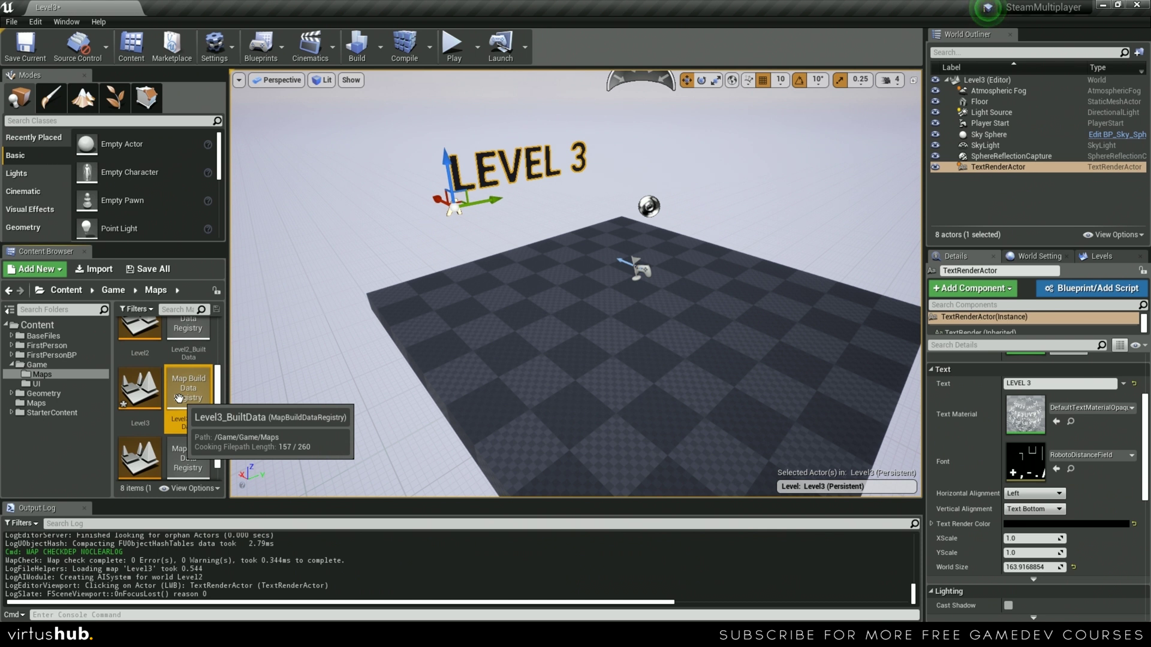
Step: Create a new level asset named TransitionMap in the Content/Game/Maps folder
scroll(178, 397, down, 1)
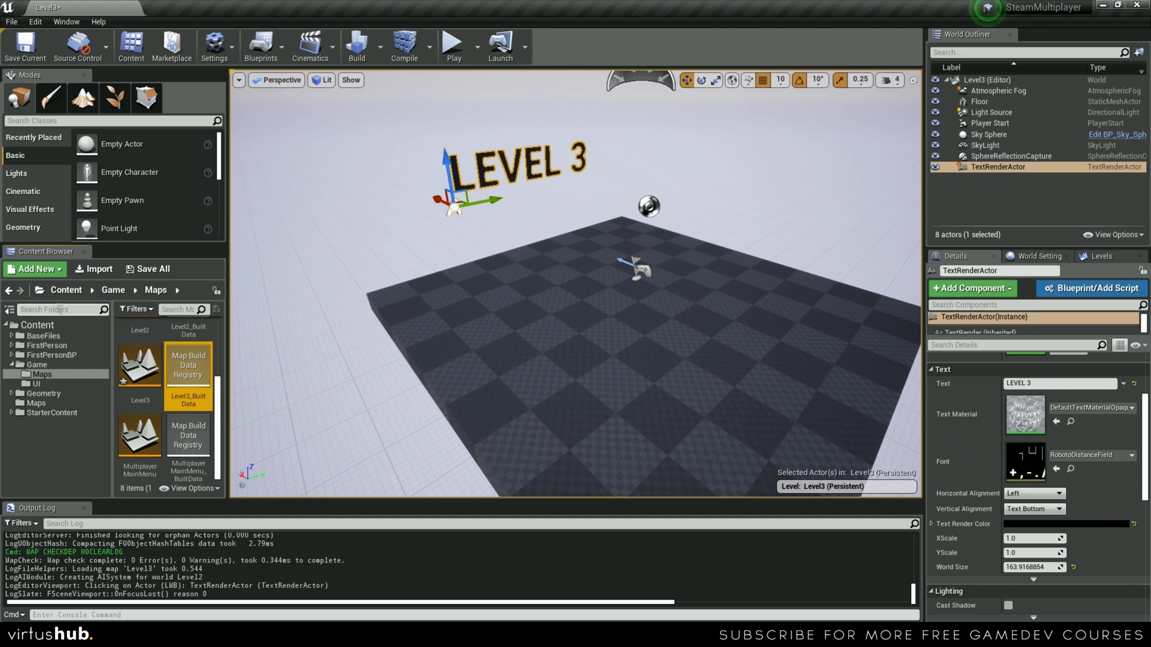
click(36, 269)
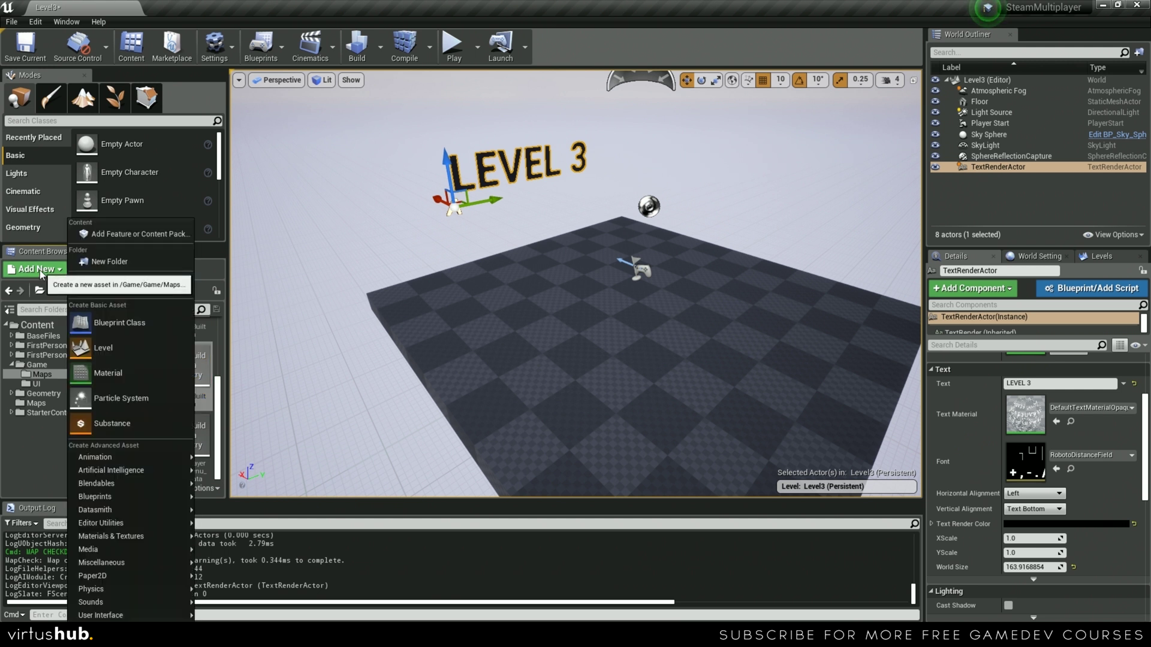
click(137, 362)
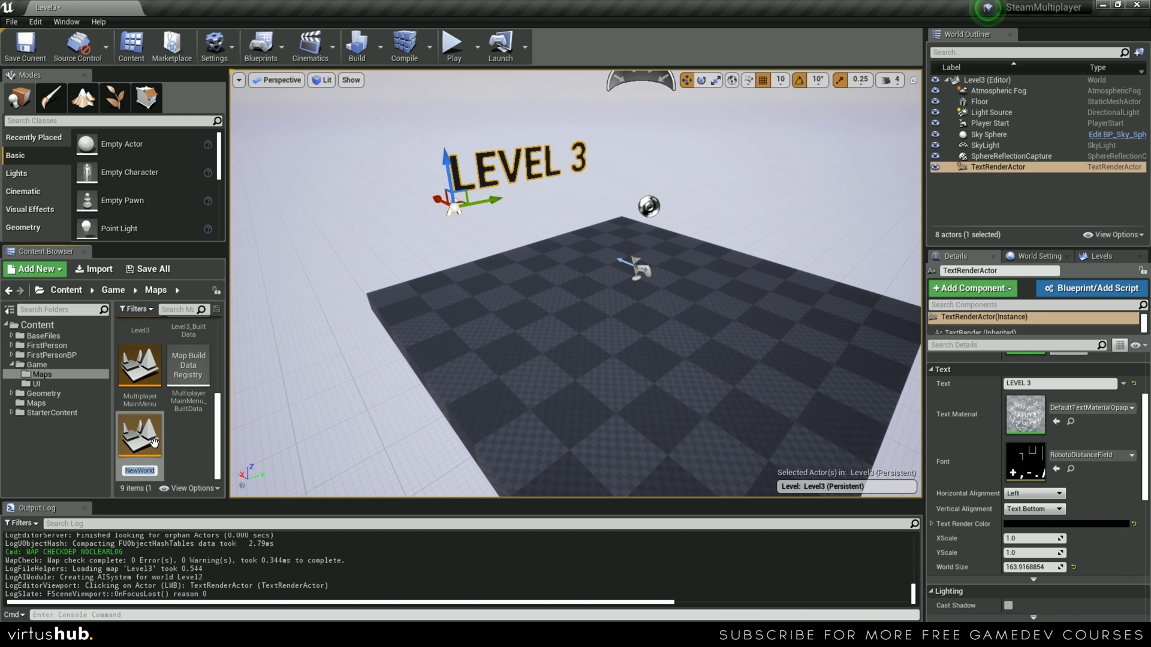
text(TransitionMap)
key(Return)
Step: Open the TransitionMap level, saving the pending Level3 and TransitionMap changes
double_click(154, 442)
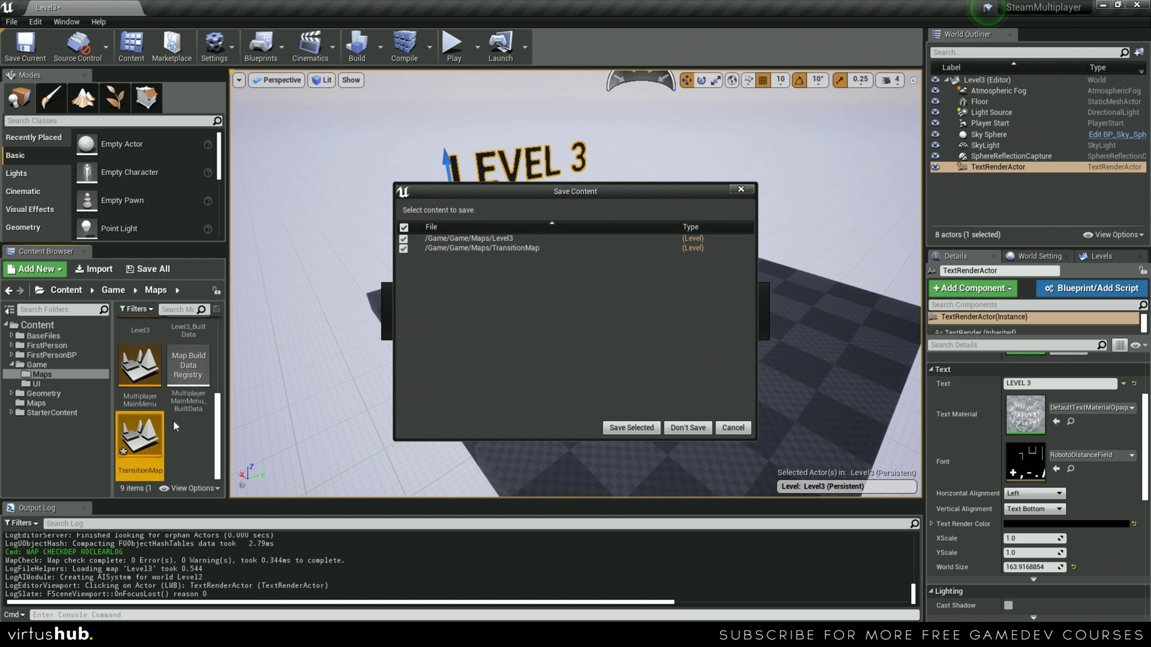
click(667, 427)
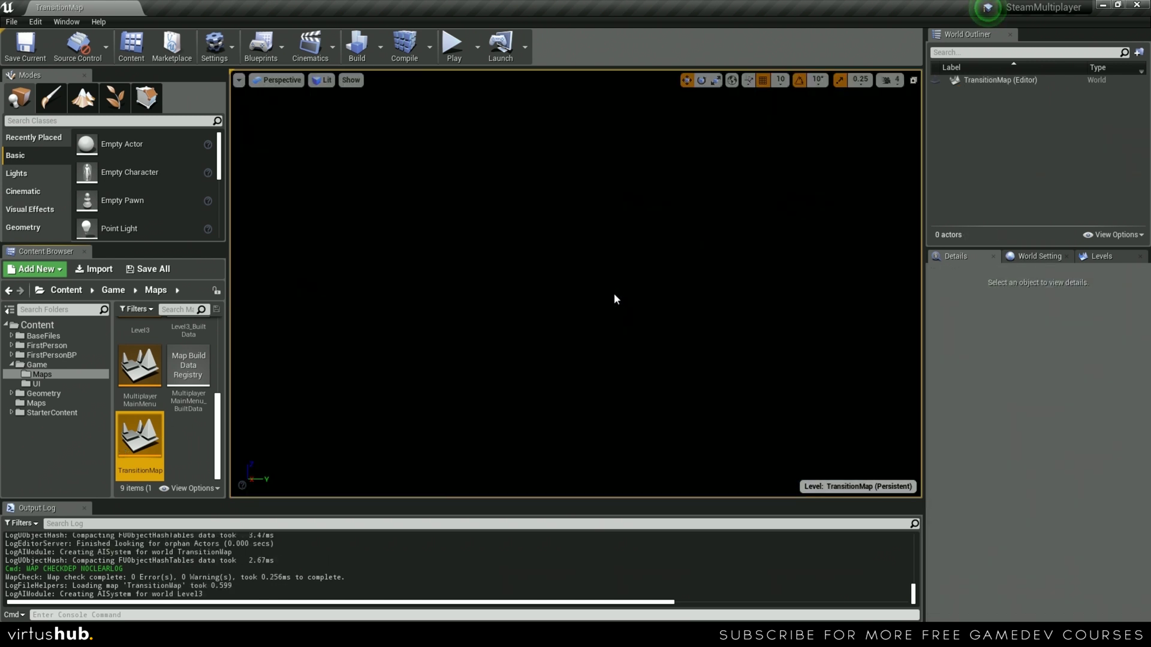
click(615, 298)
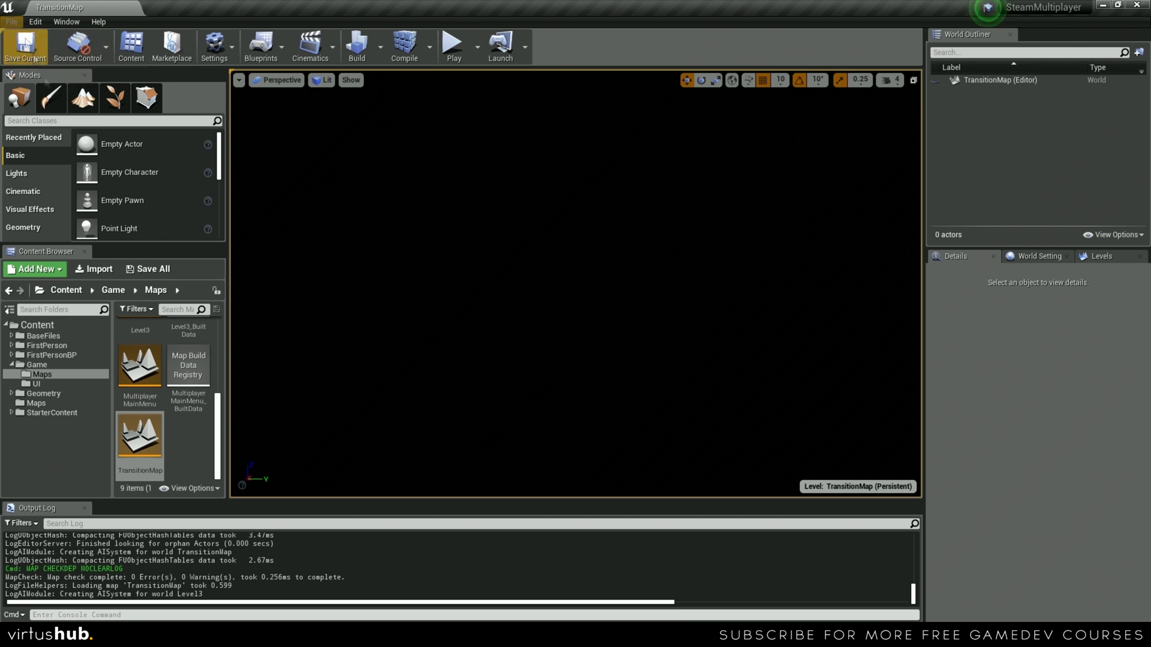
Step: Open the MultiplayerMainMenu level from the Maps folder
scroll(167, 418, up, 1)
scroll(152, 417, up, 1)
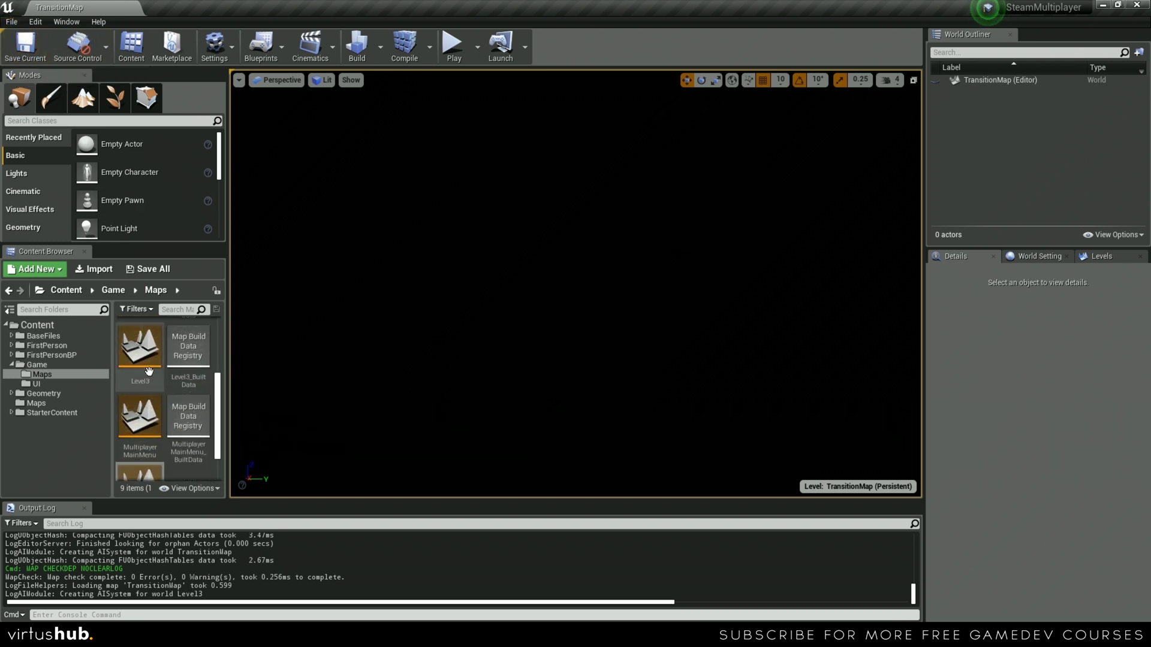
click(149, 416)
double_click(148, 417)
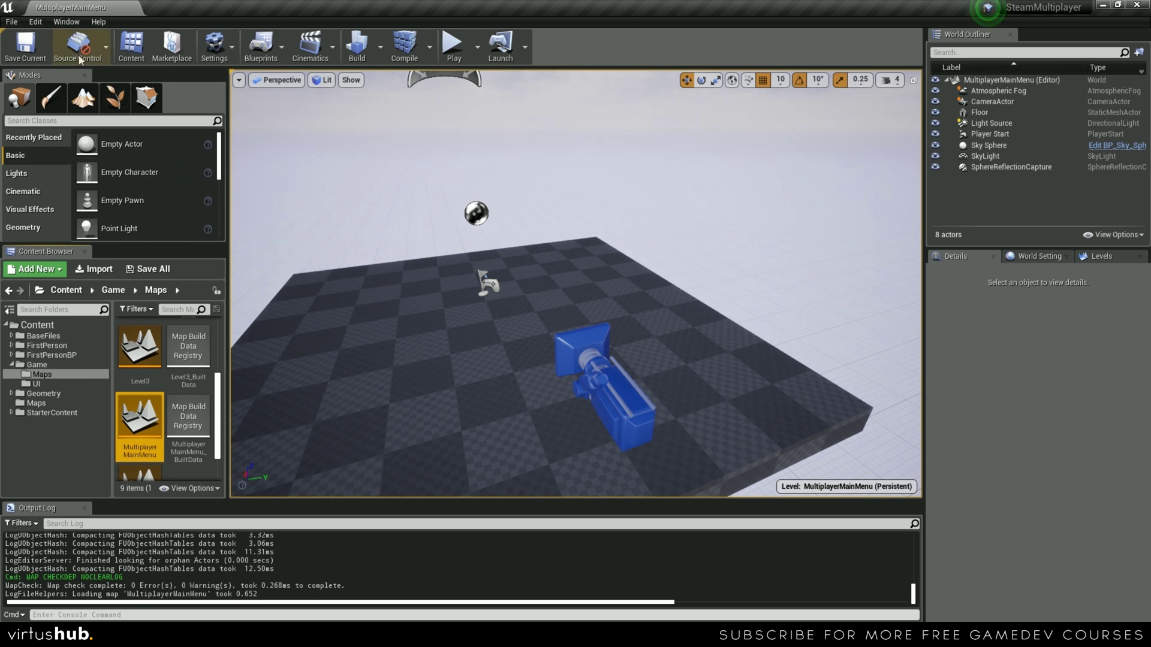
Step: In the project's Maps & Modes settings, set both Editor Startup Map and Game Default Map to MultiplayerMainMenu
click(37, 22)
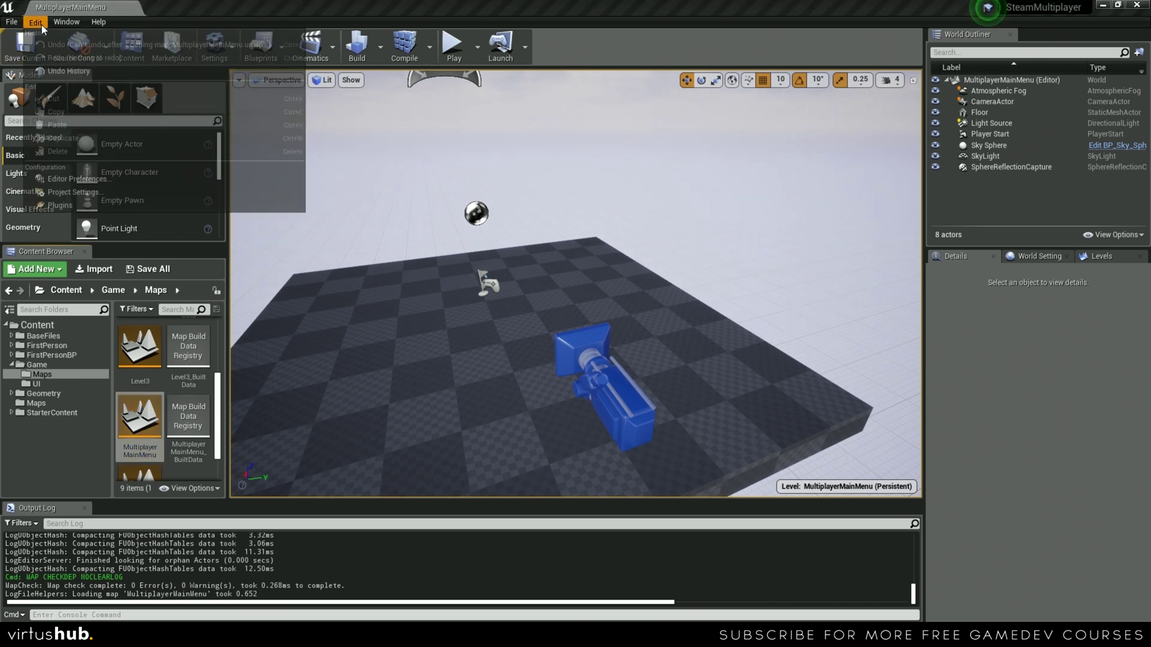
click(105, 191)
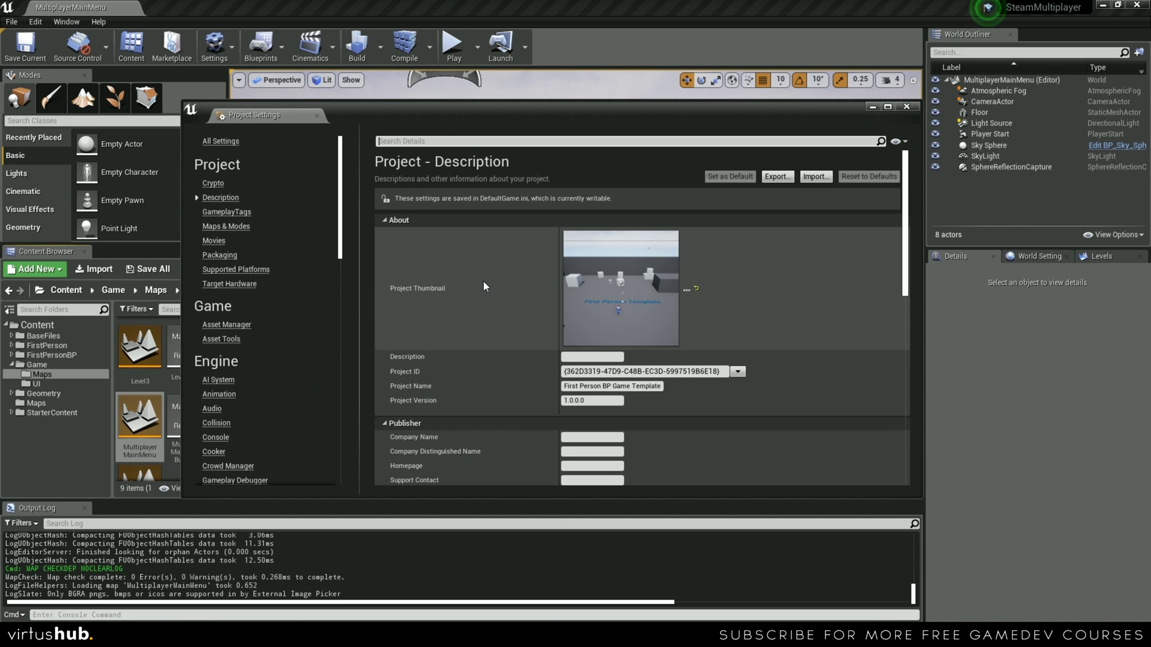
click(226, 228)
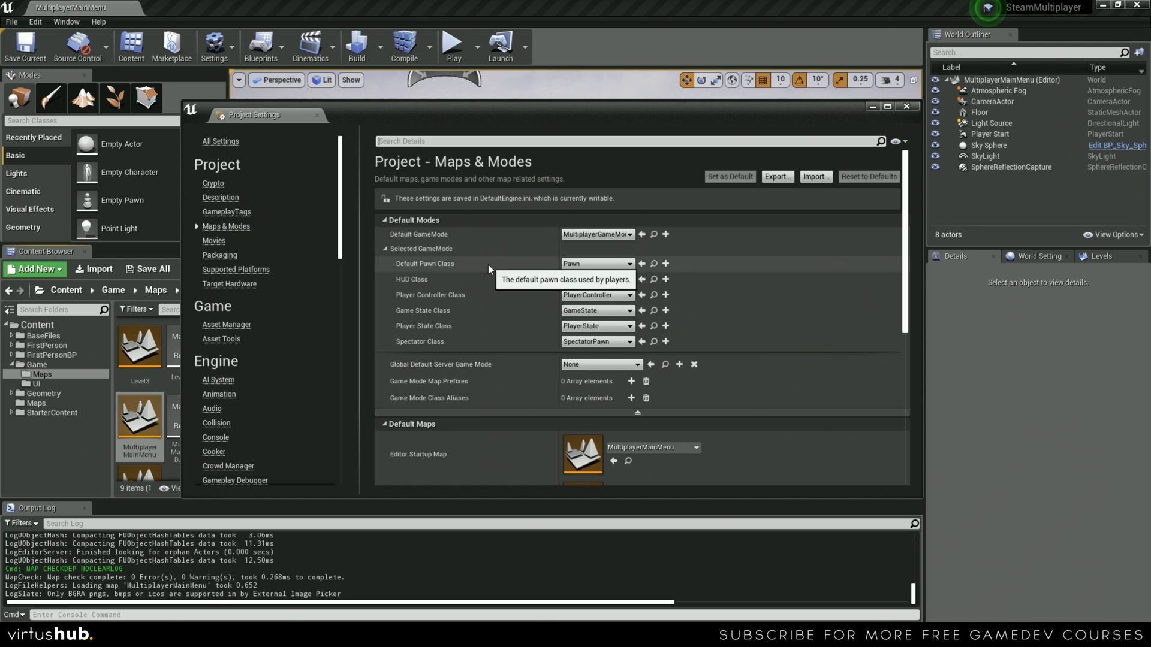
scroll(488, 264, down, 5)
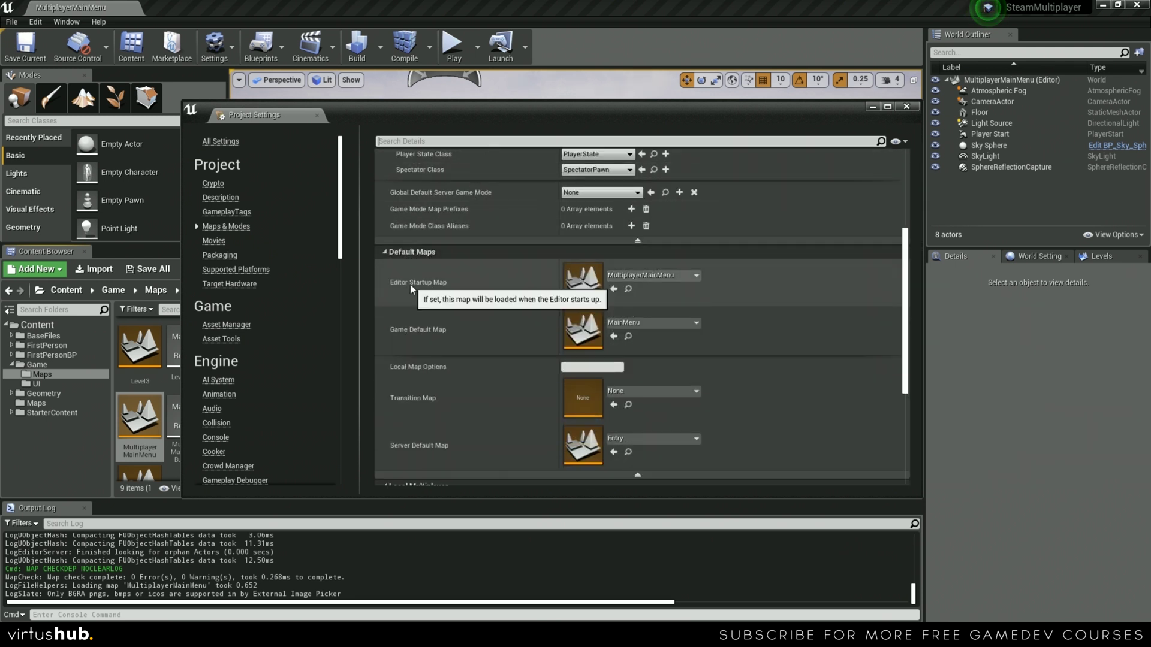
click(642, 277)
text(multiplayer)
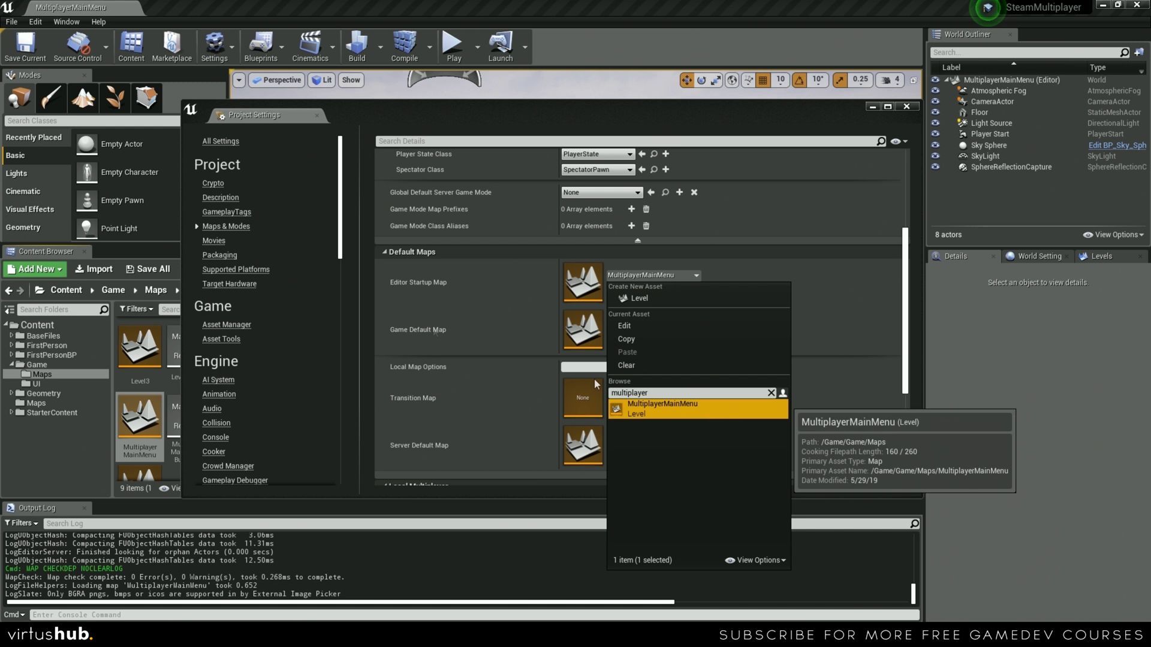
click(662, 408)
click(664, 322)
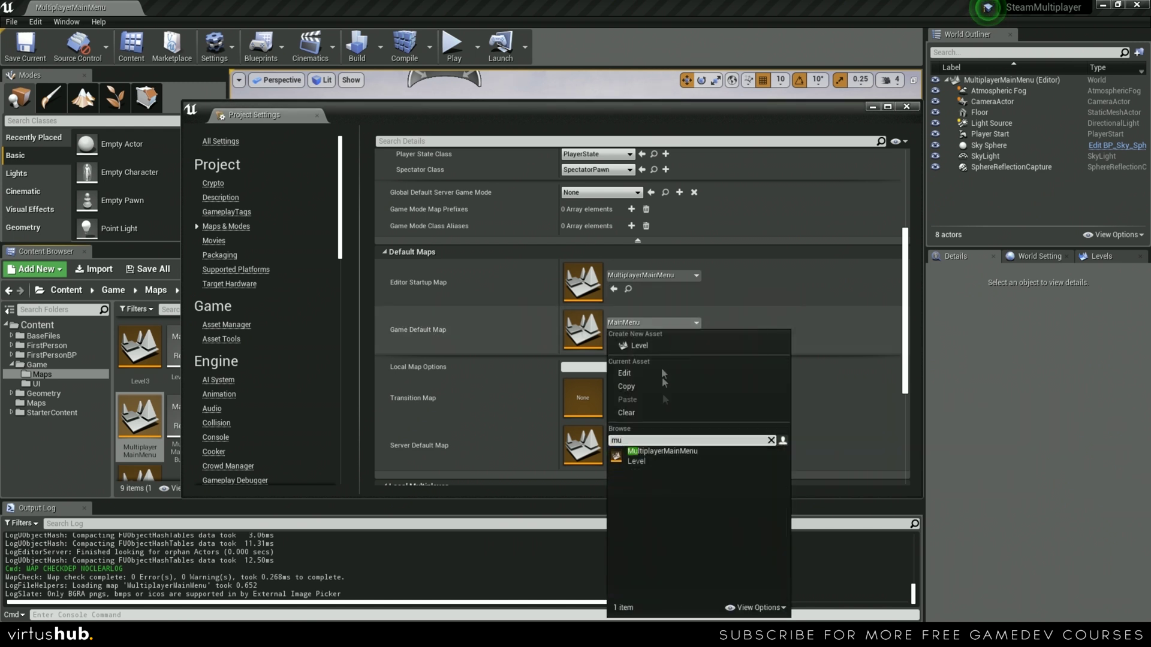
click(662, 454)
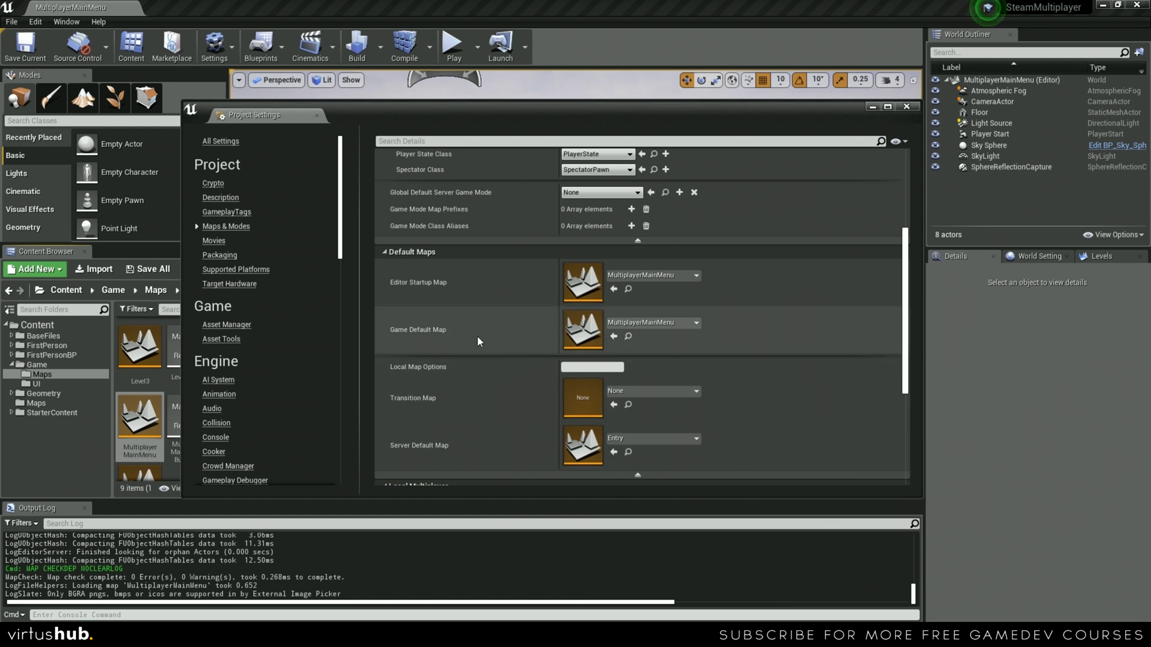
Step: Set both the Transition Map and the Server Default Map to TransitionMap
scroll(478, 338, down, 3)
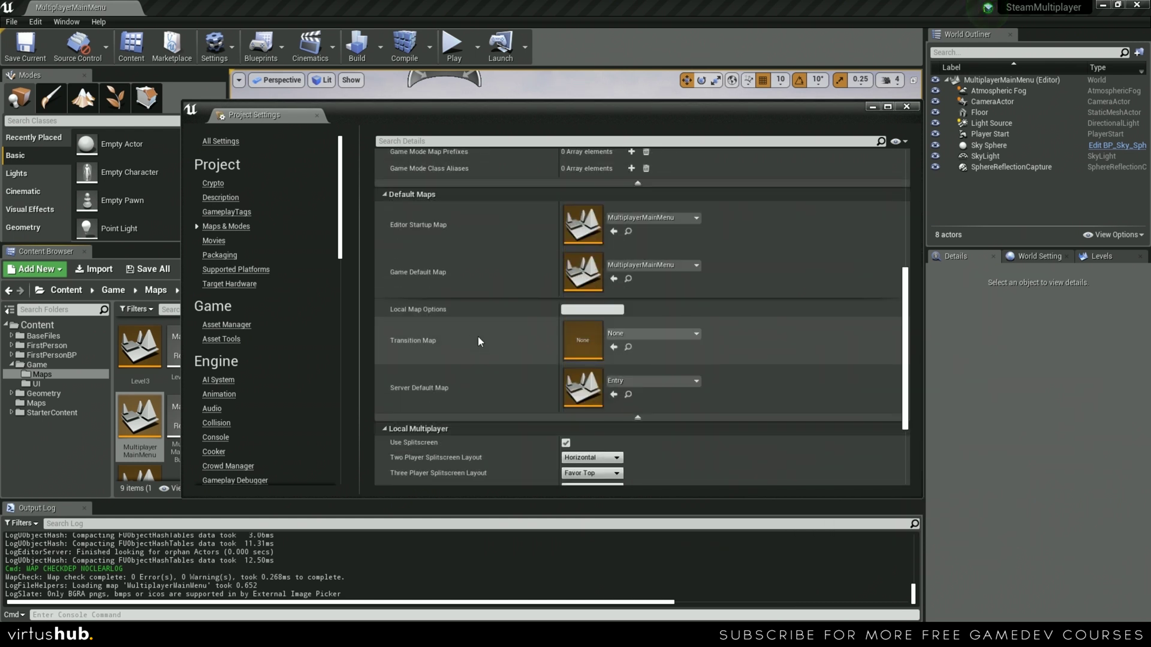
click(653, 334)
text(transition)
click(681, 450)
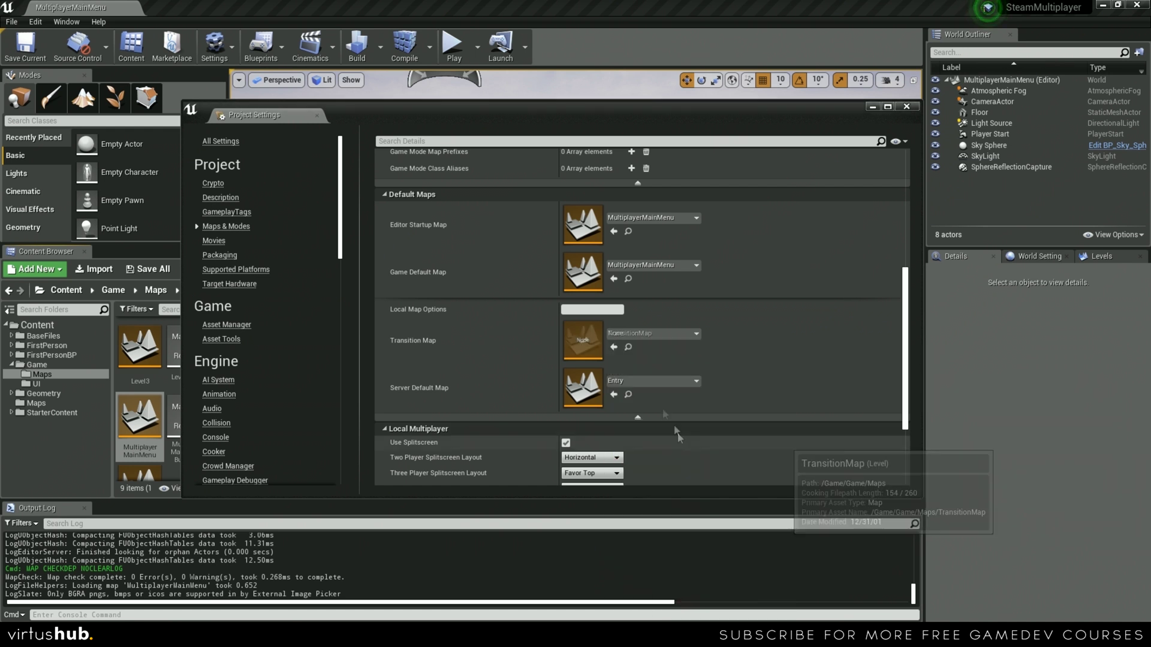
click(652, 382)
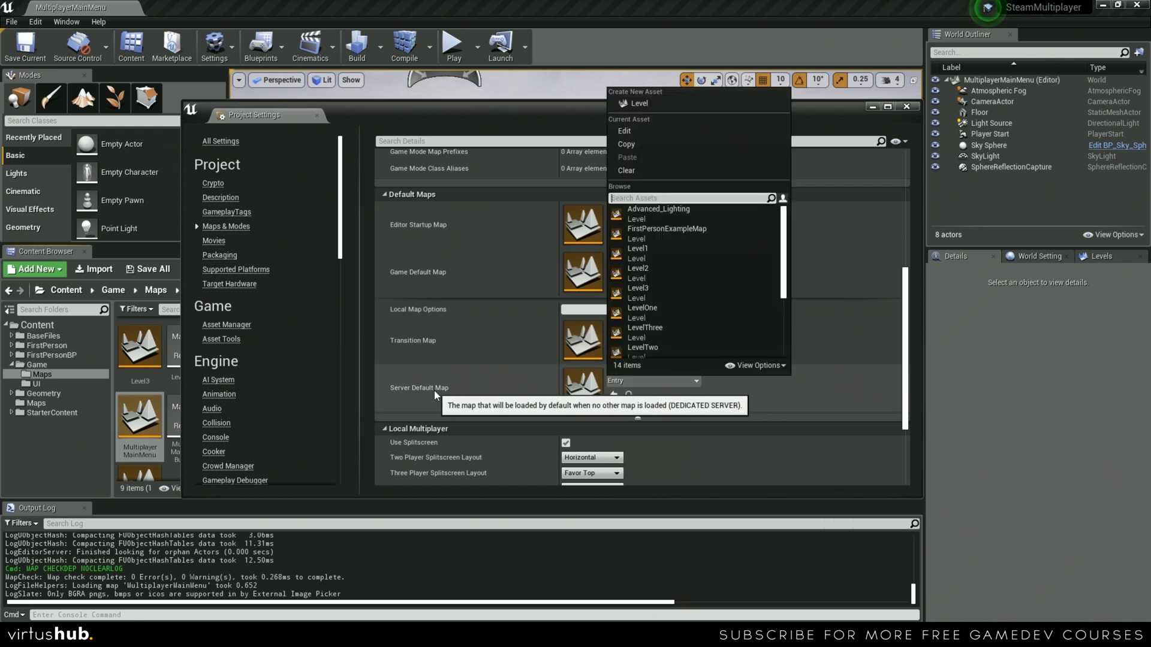
text(transition)
click(672, 219)
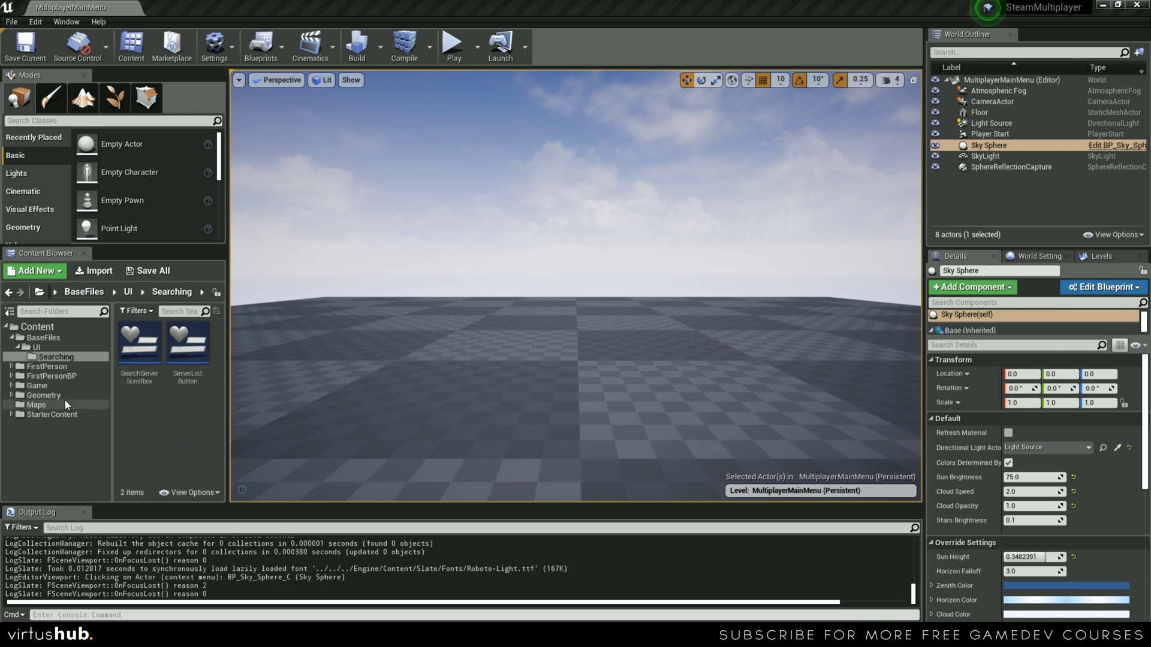
Step: Duplicate the MultiplayerGameMode blueprint in the Content/Game folder and name the copy MainMenuGM
click(52, 386)
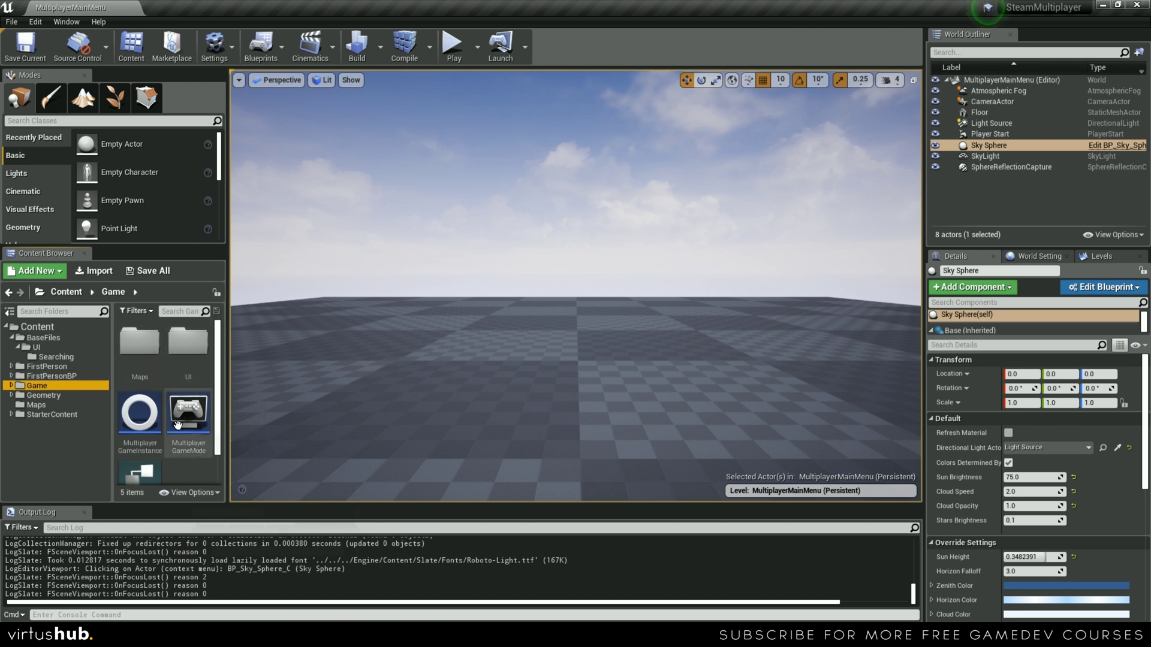
scroll(156, 389, down, 1)
click(188, 372)
key(ctrl+w)
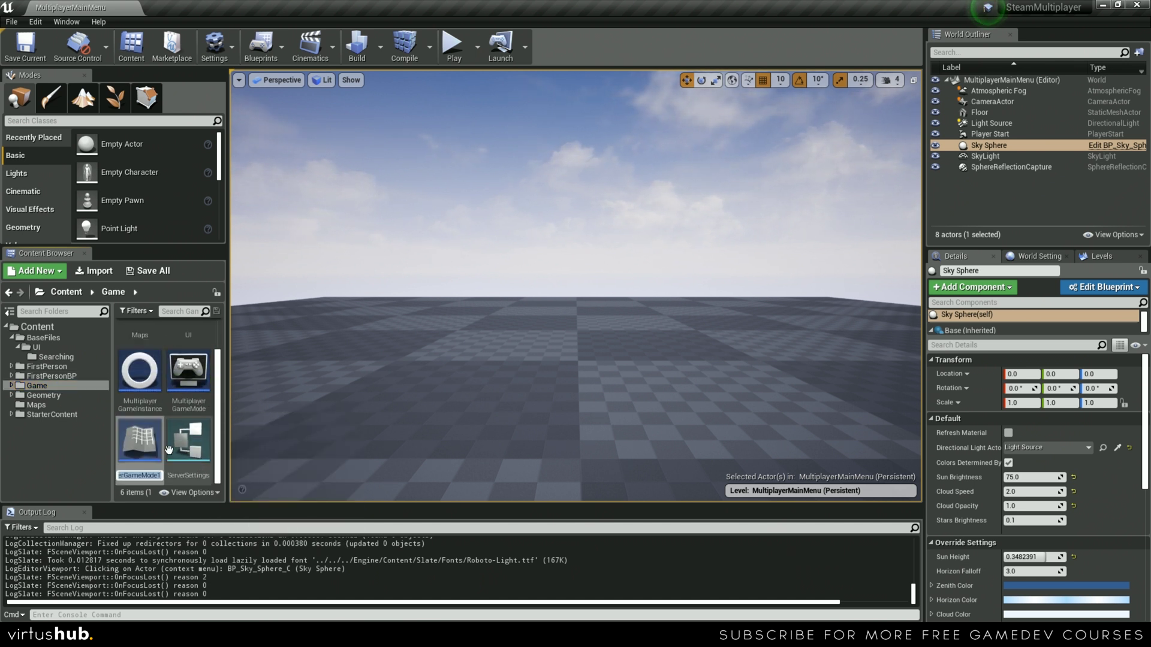
text(Main)
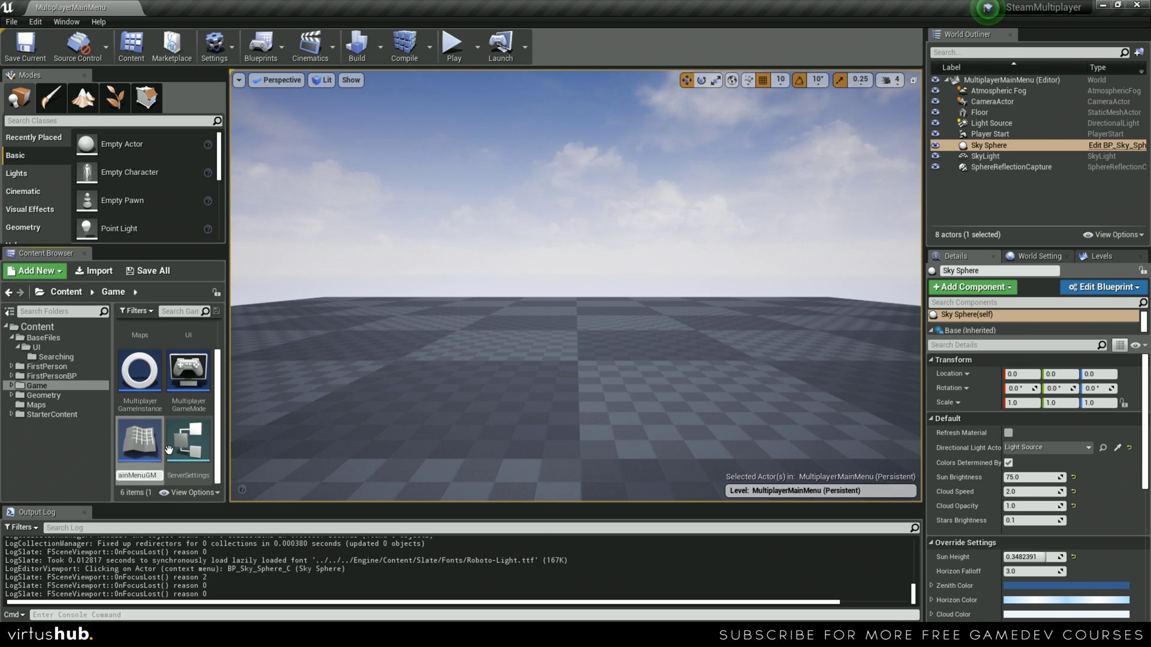
key(Return)
Step: Open the MainMenuGM blueprint and set its Default Pawn Class to Pawn
double_click(141, 387)
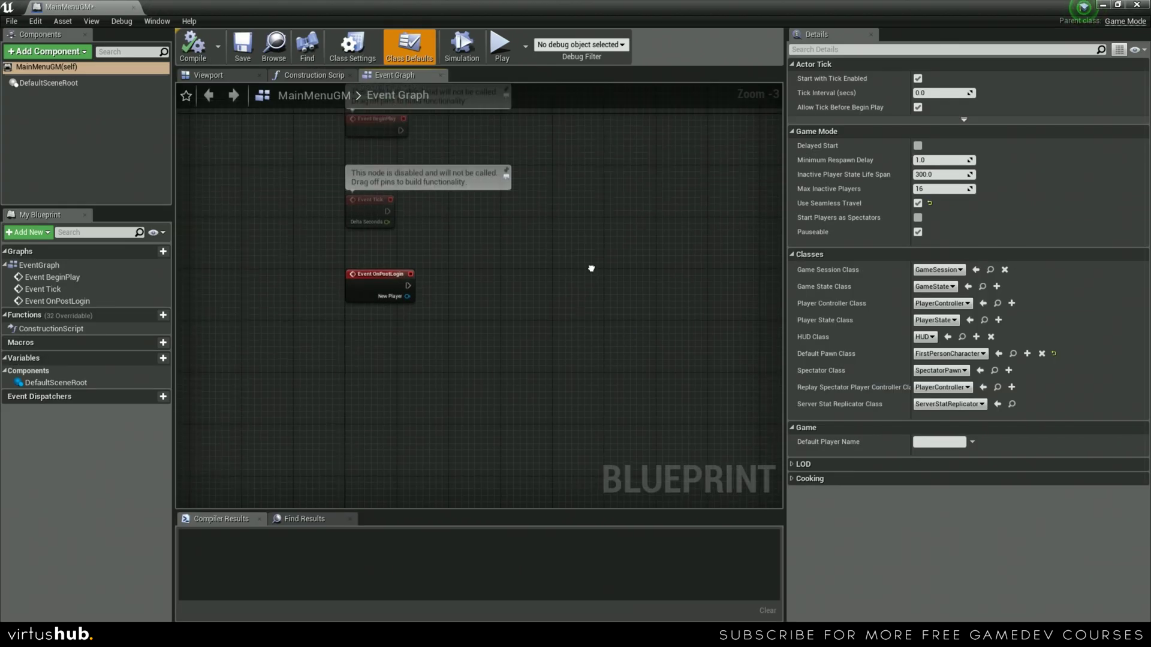
right_drag(591, 269, 628, 346)
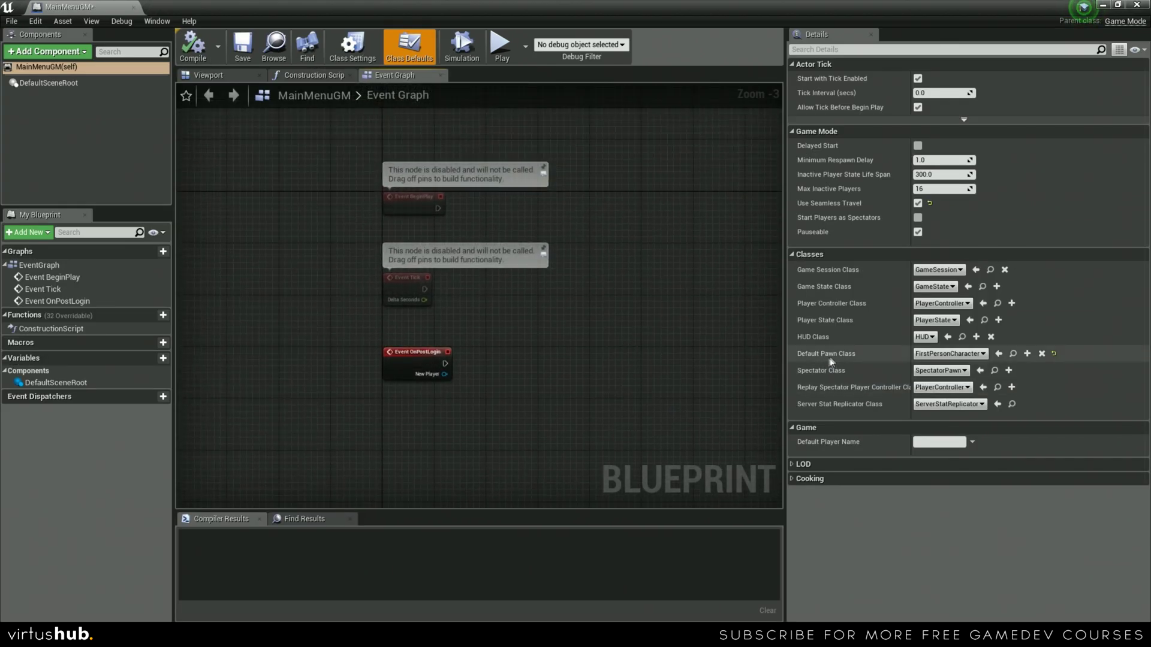
click(1054, 355)
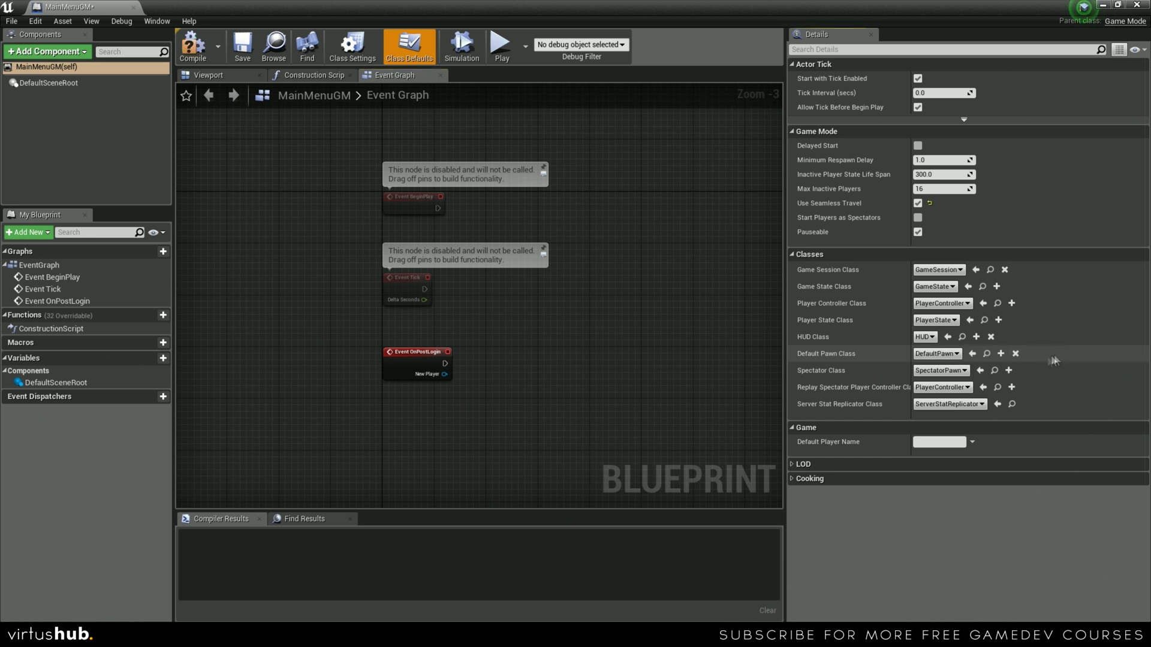
click(945, 354)
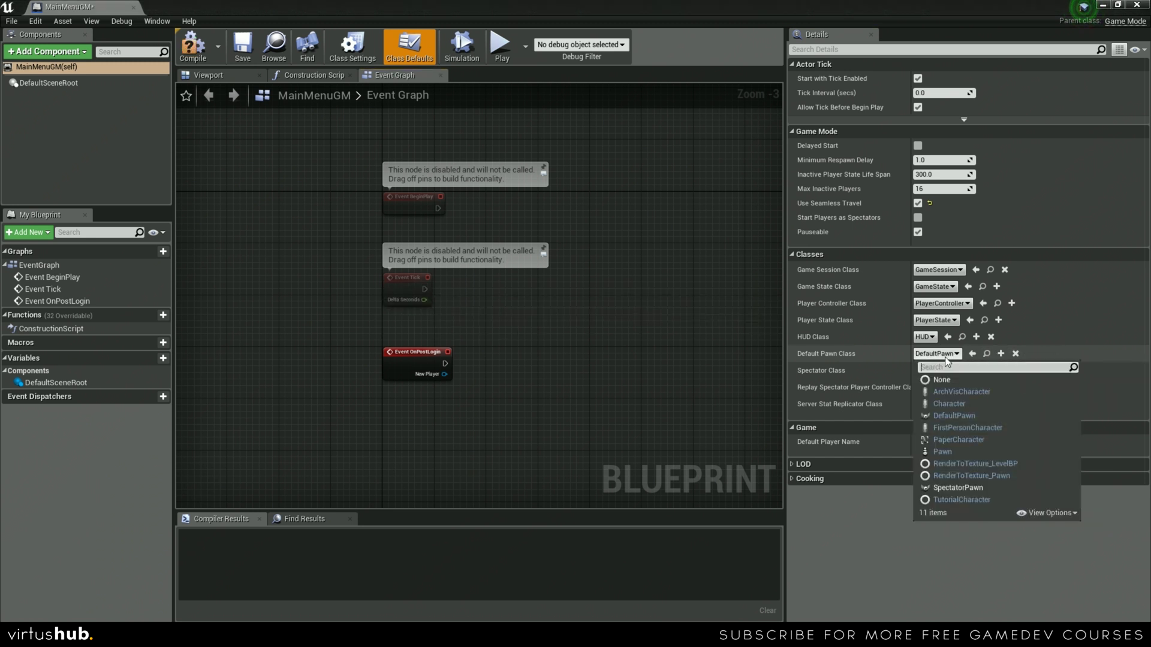
click(953, 451)
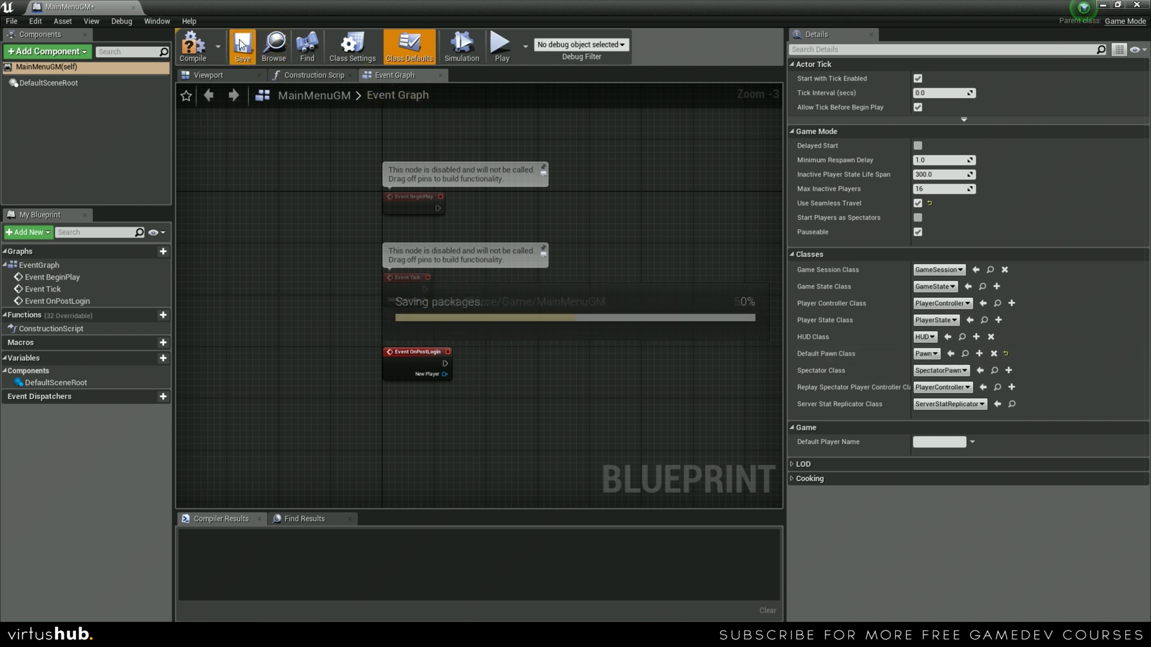
Step: Save and compile MainMenuGM, and close its blueprint editor
click(204, 48)
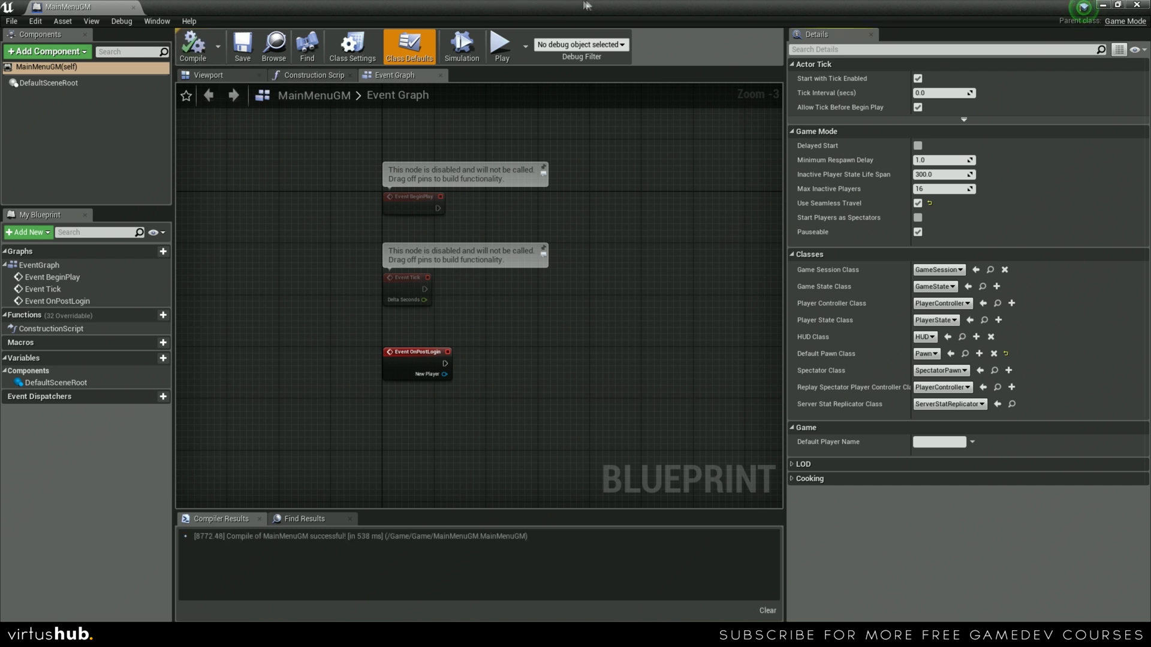
double_click(398, 6)
click(781, 143)
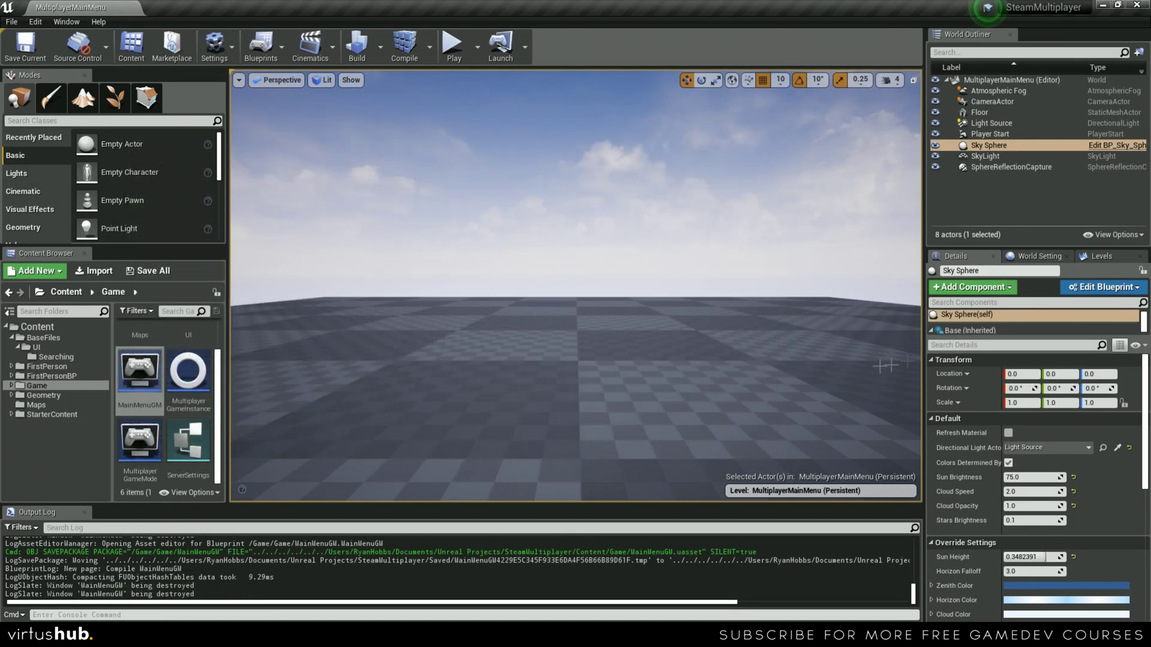
Step: Set the MultiplayerMainMenu level's GameMode Override to MainMenuGM in the world settings and save the level
click(1030, 260)
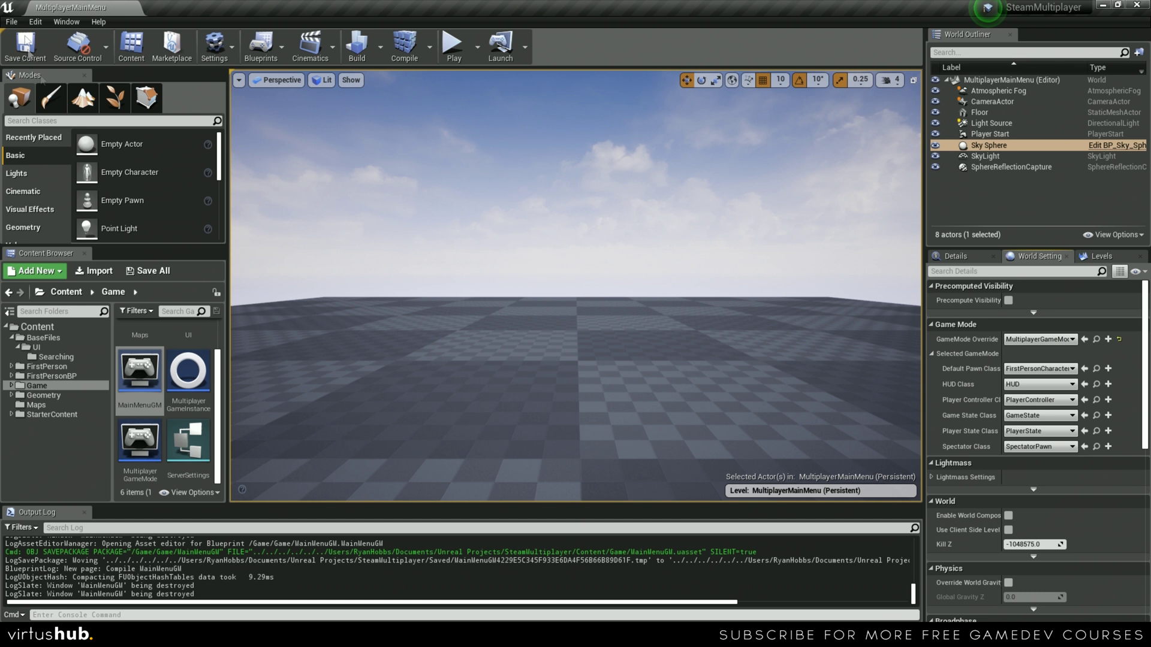
click(66, 386)
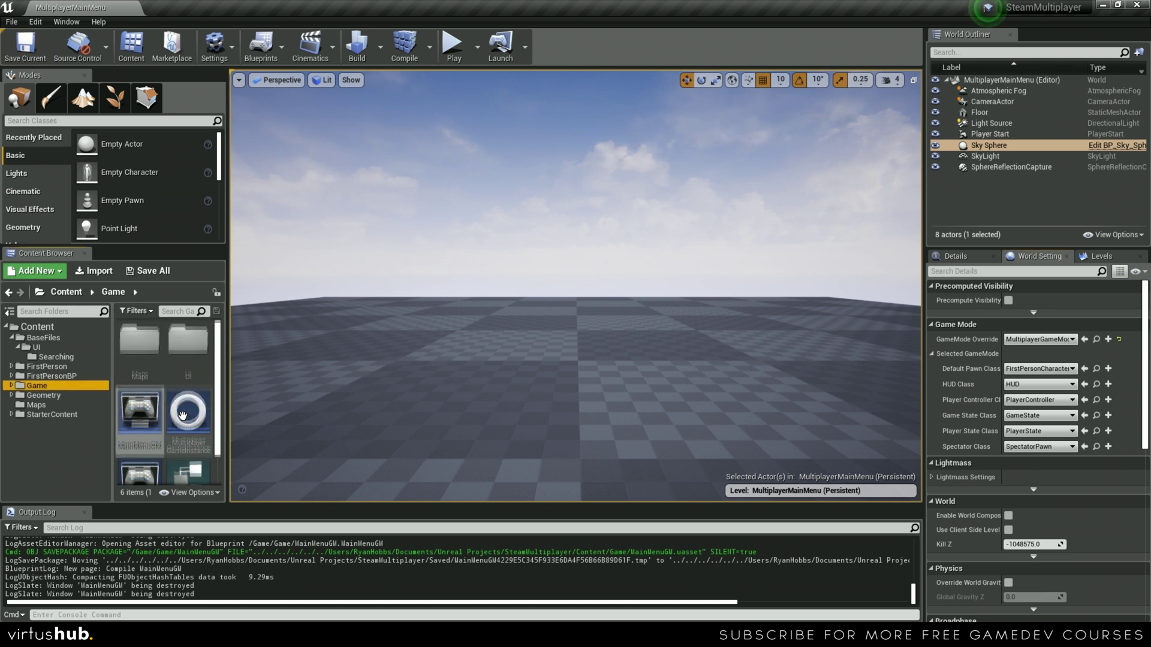
double_click(152, 375)
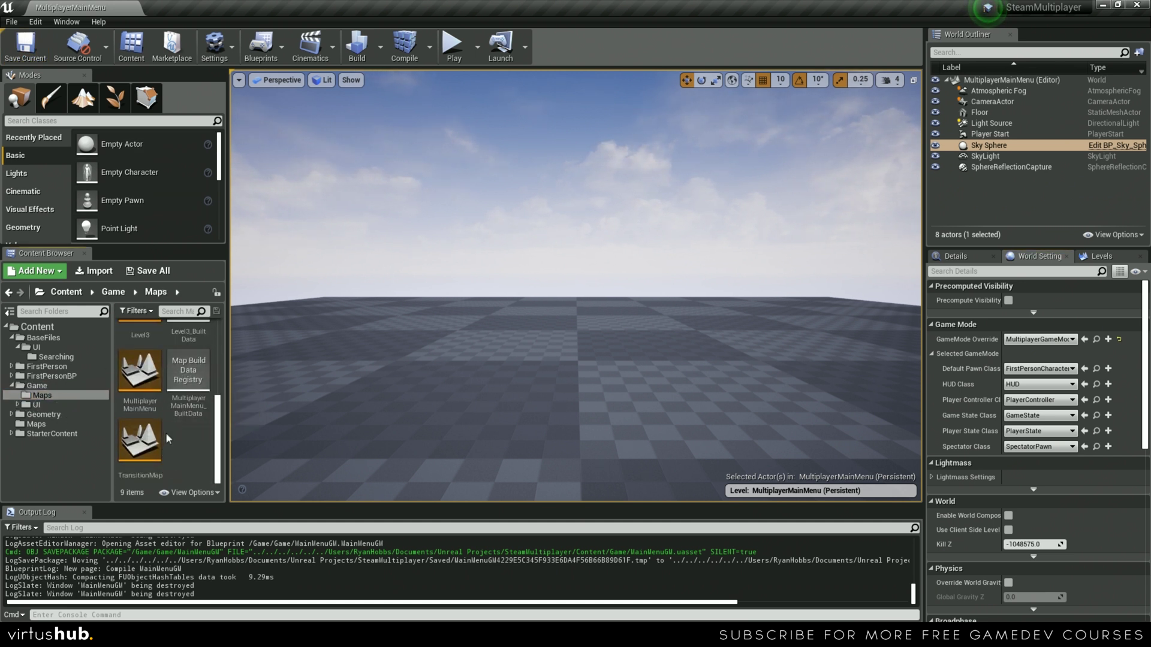
click(152, 387)
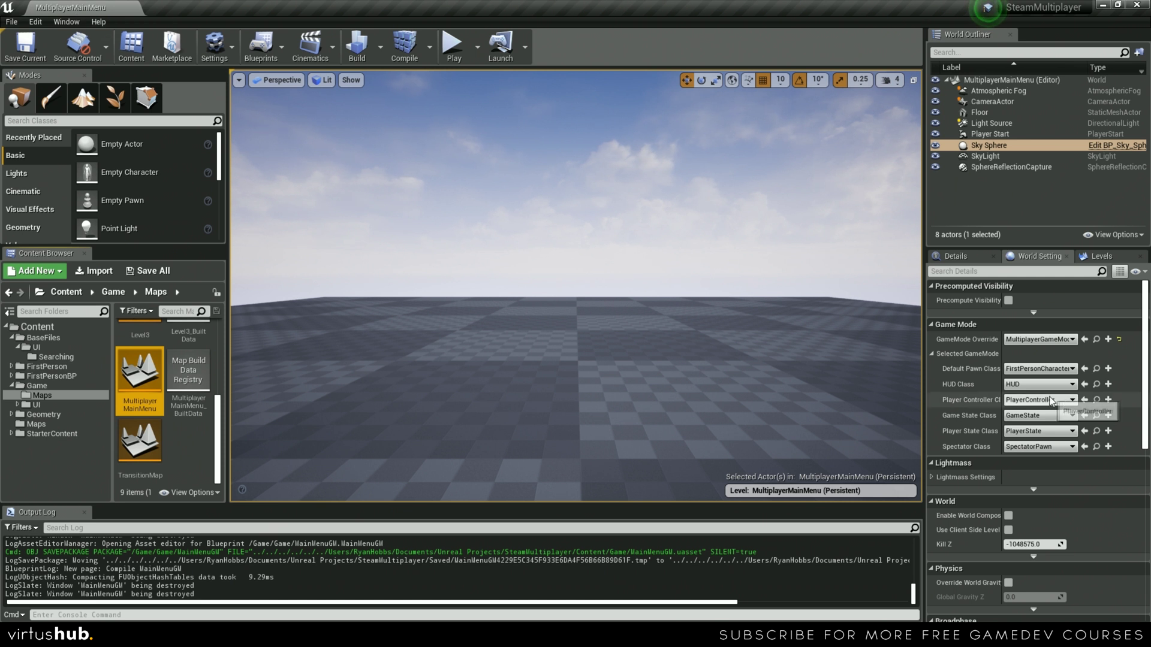
click(1048, 339)
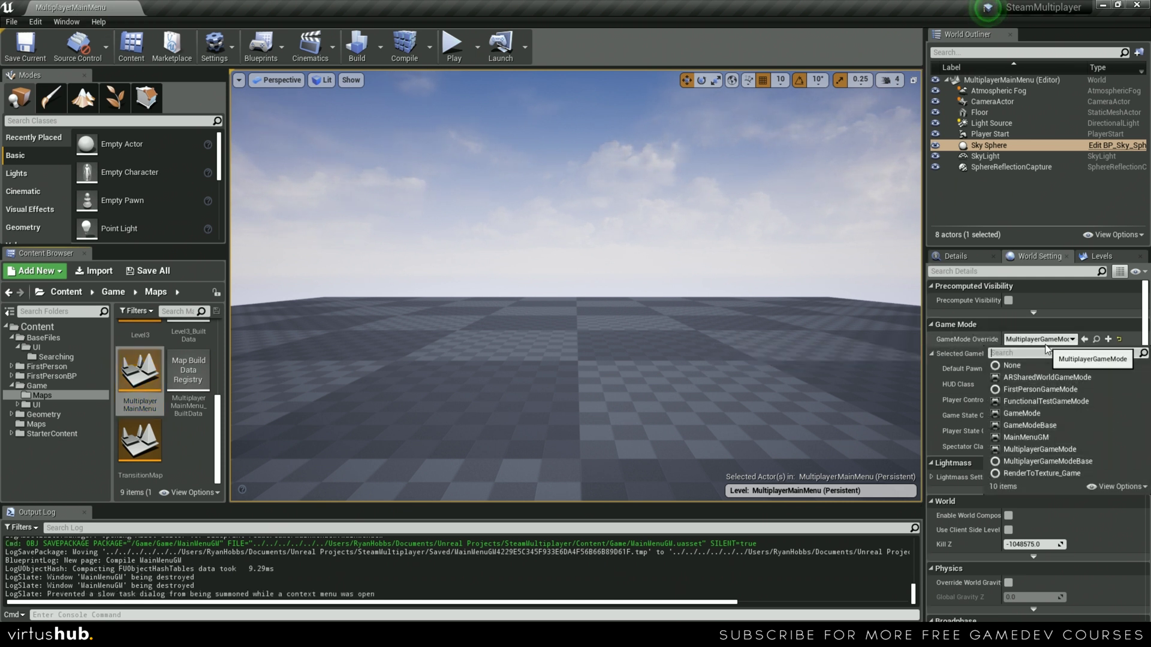
click(1040, 436)
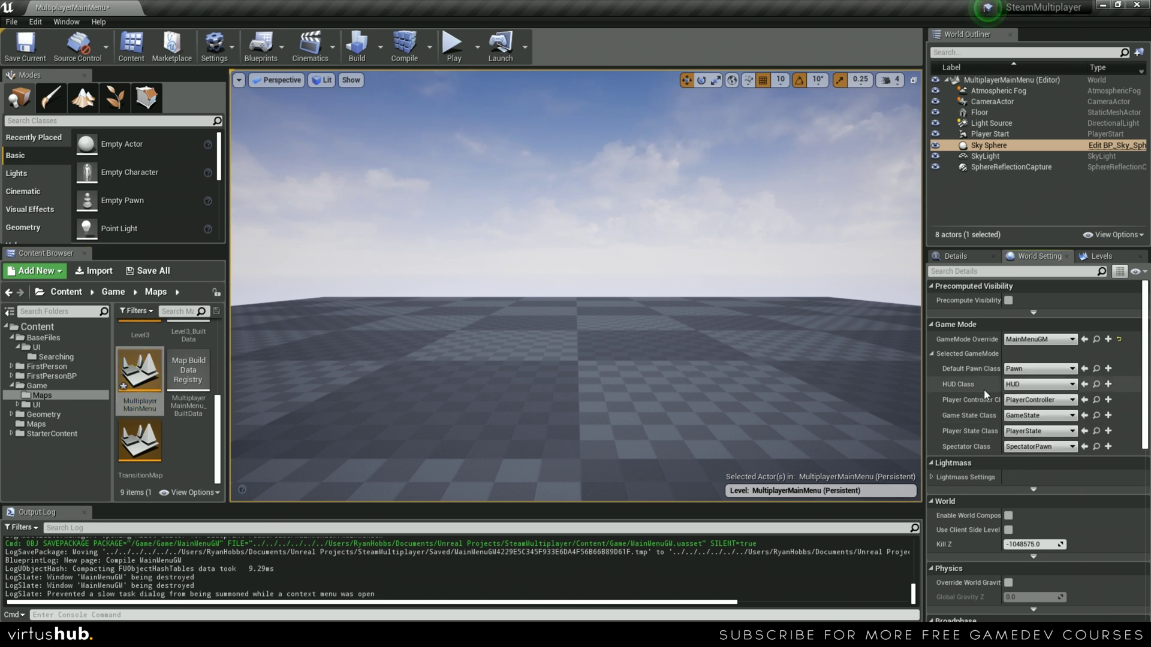
click(27, 48)
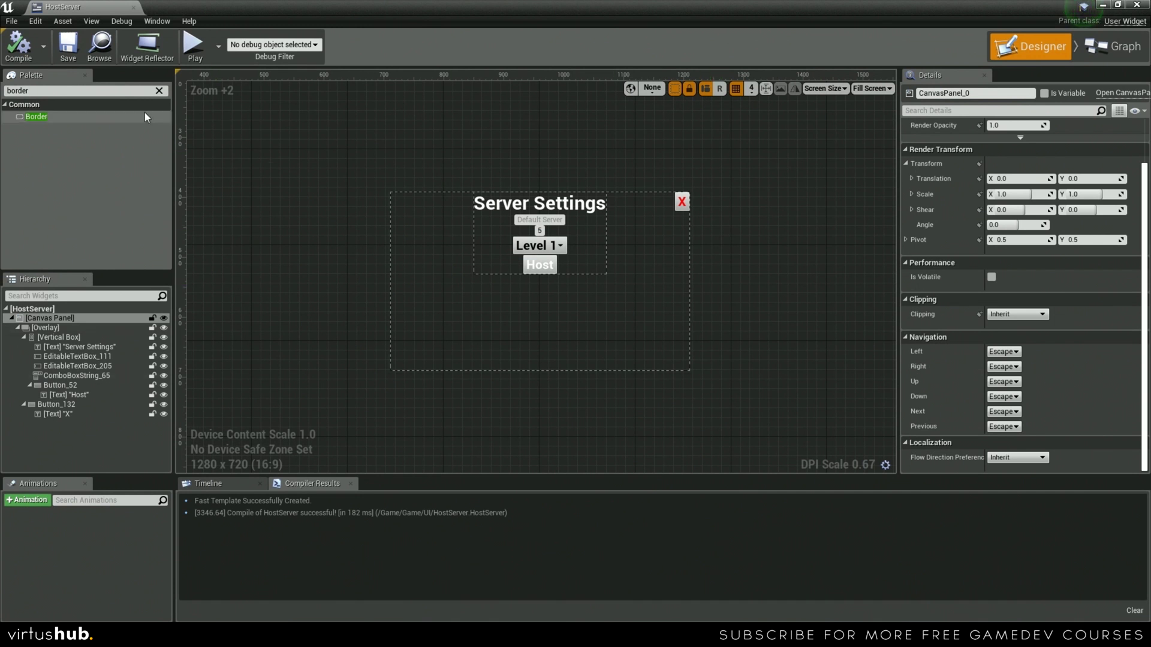
Step: Add a Border widget to the HostServer canvas panel and anchor it to the centre
drag(145, 113, 441, 254)
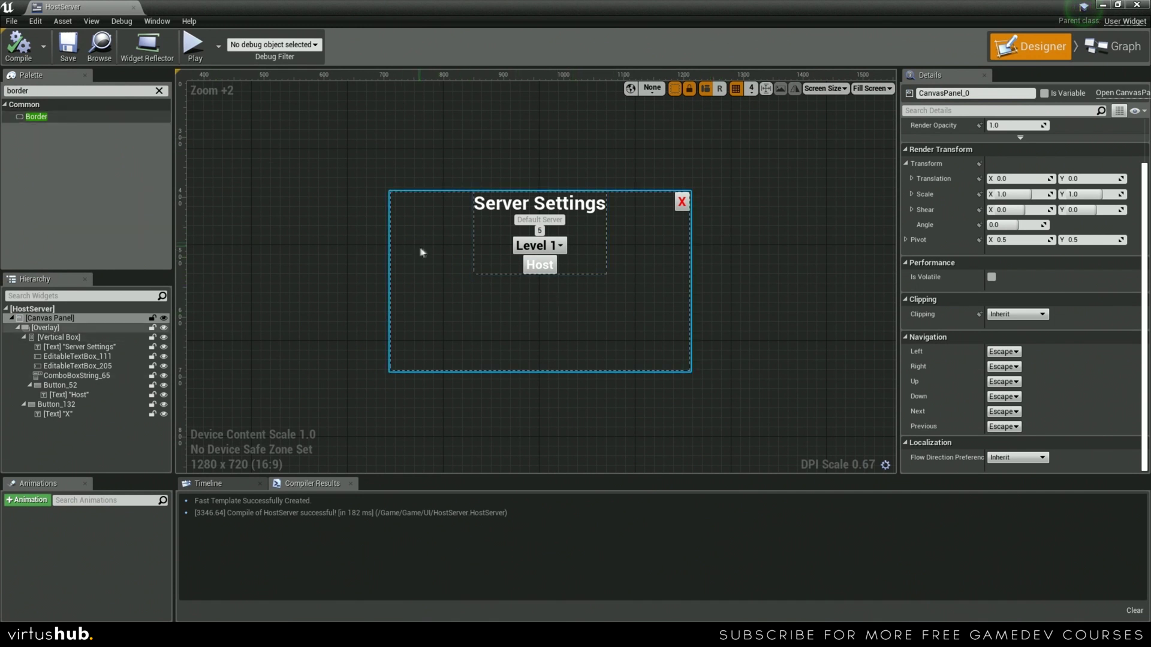
drag(478, 305, 339, 211)
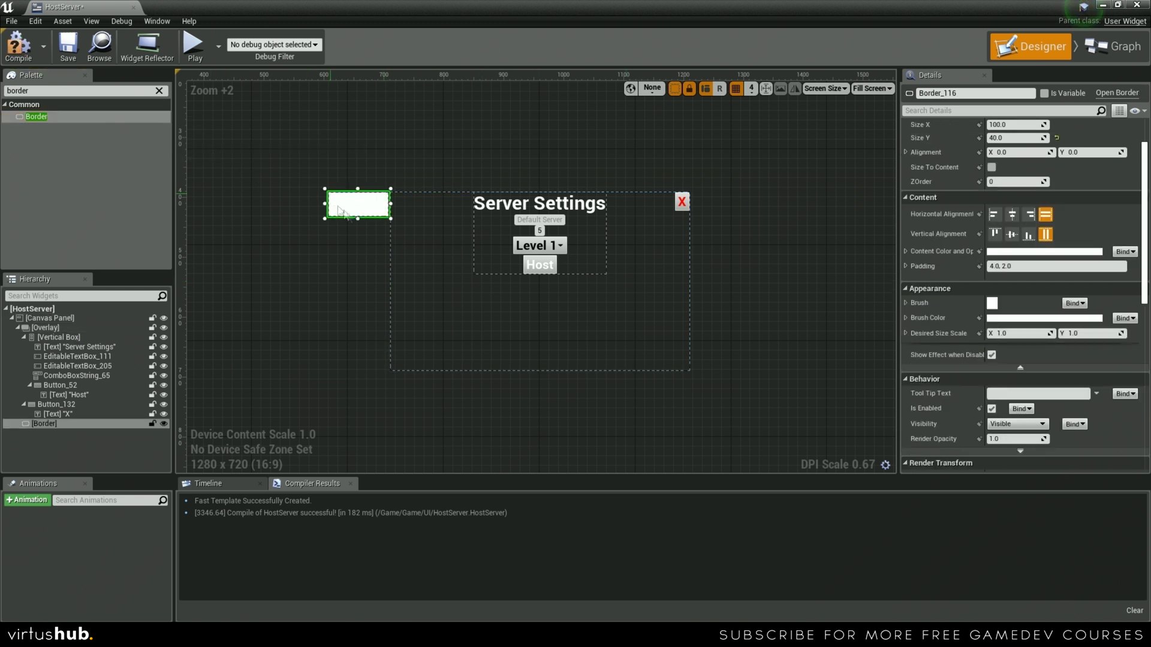
scroll(968, 221, up, 3)
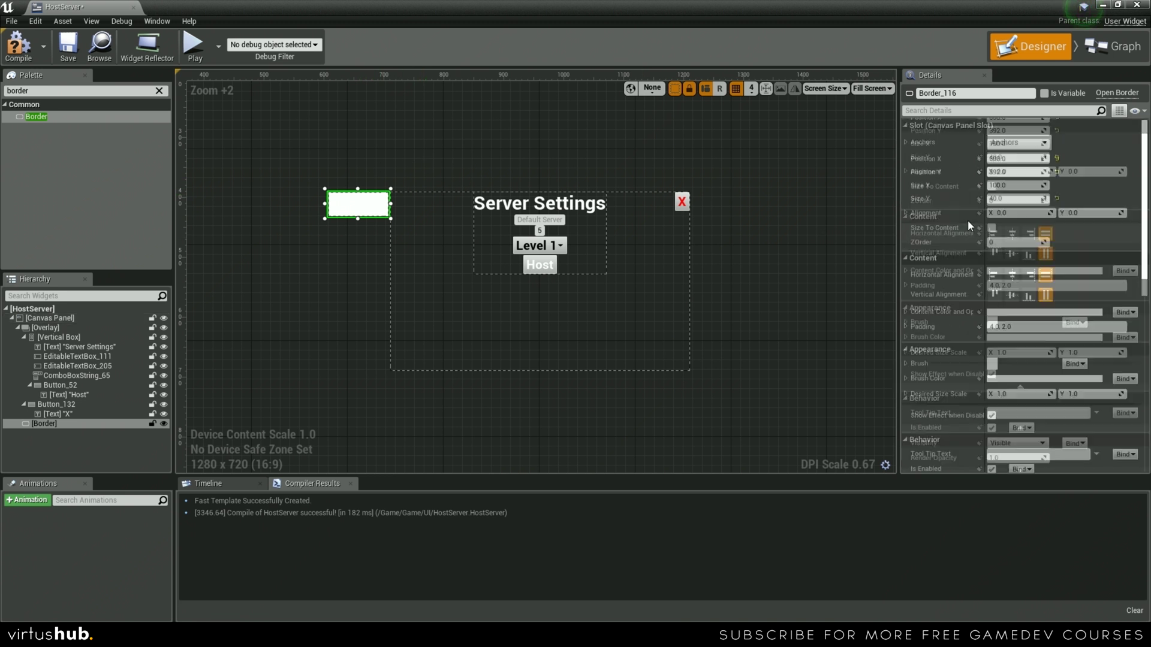
click(1012, 126)
click(1012, 126)
click(1019, 142)
click(1055, 230)
Step: Set the Border's position to X -250, Y -150 and its size to X 500, Y 300
click(1024, 158)
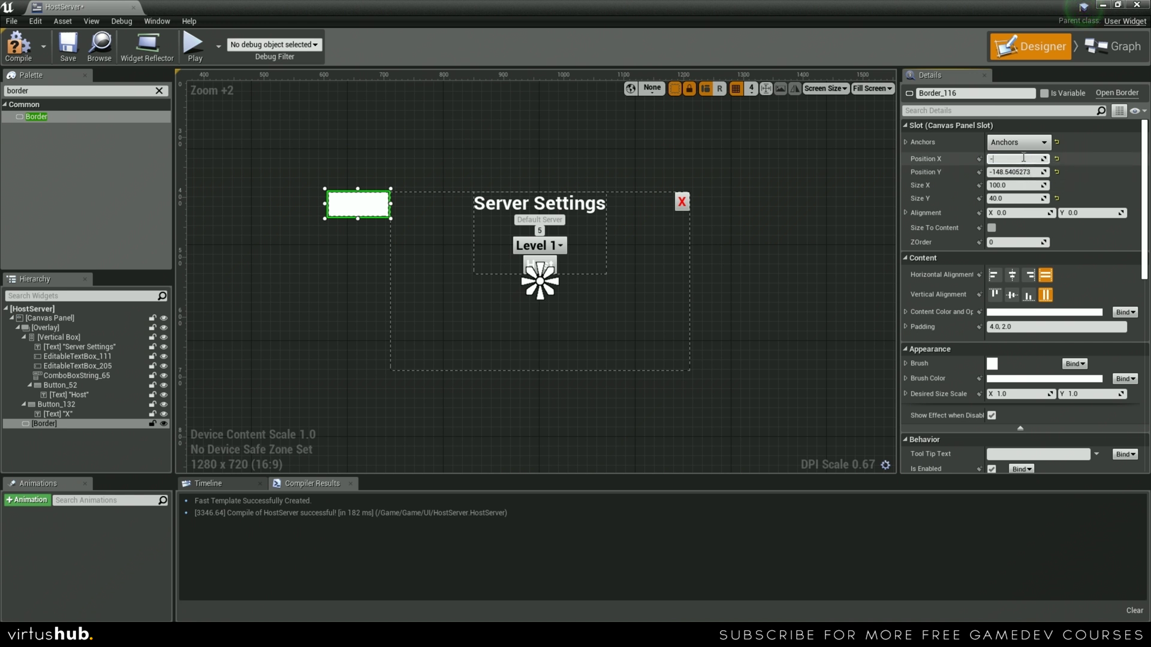
text(-250)
key(Return)
click(1014, 174)
text(-150)
key(Return)
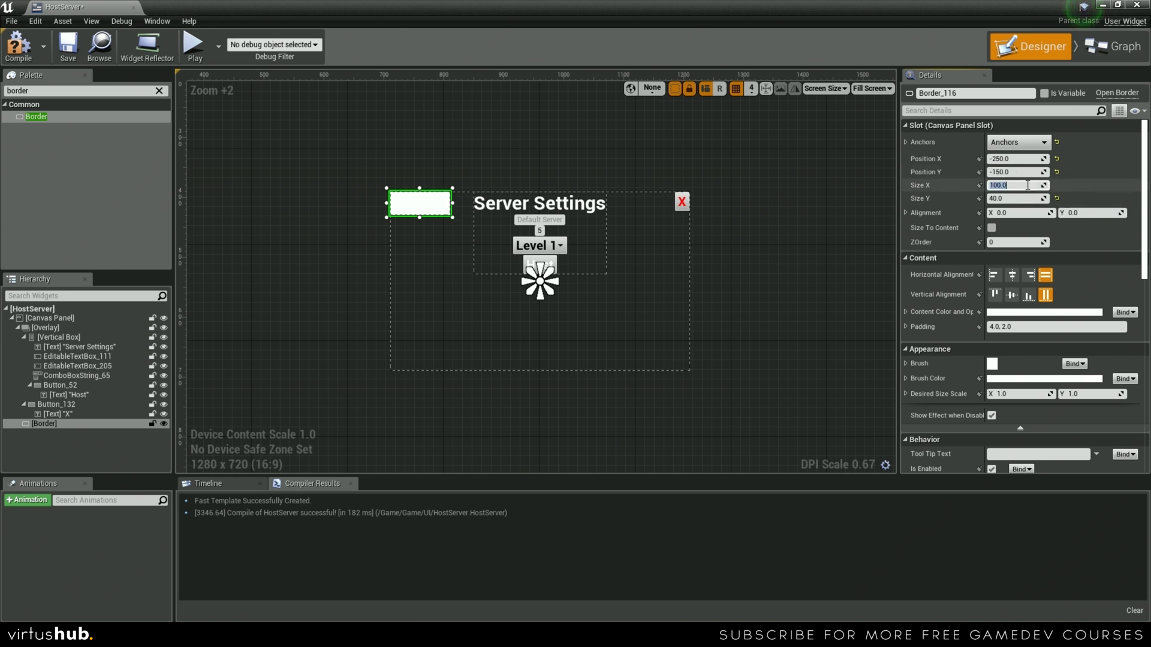
key(Return)
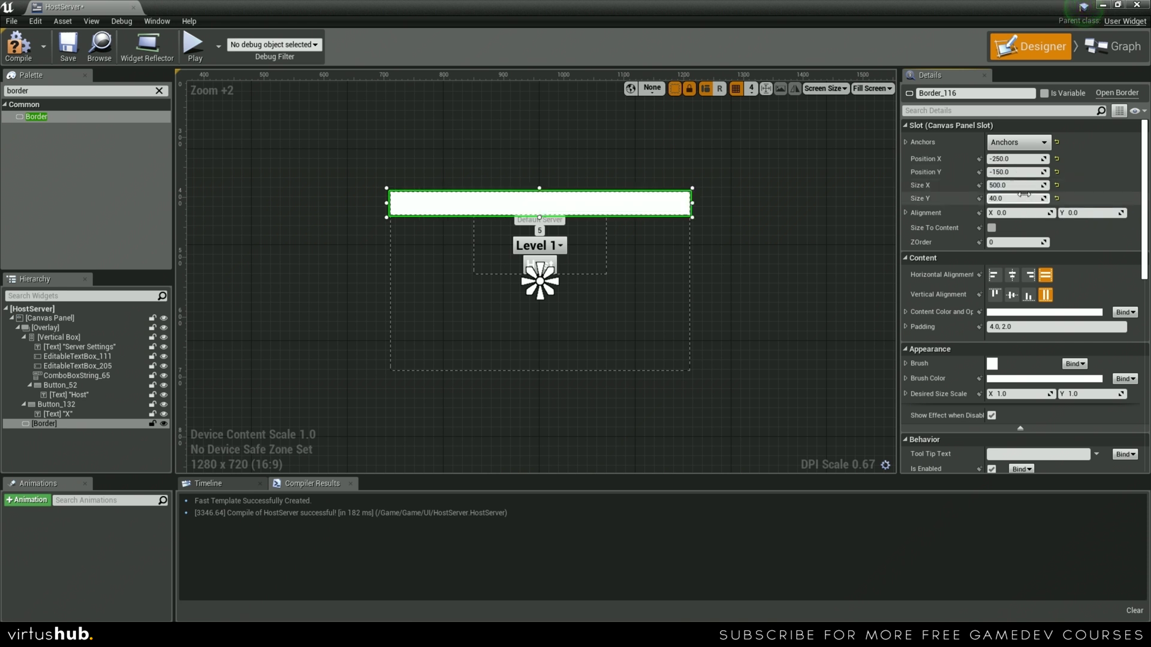
click(1024, 195)
text(300)
key(Return)
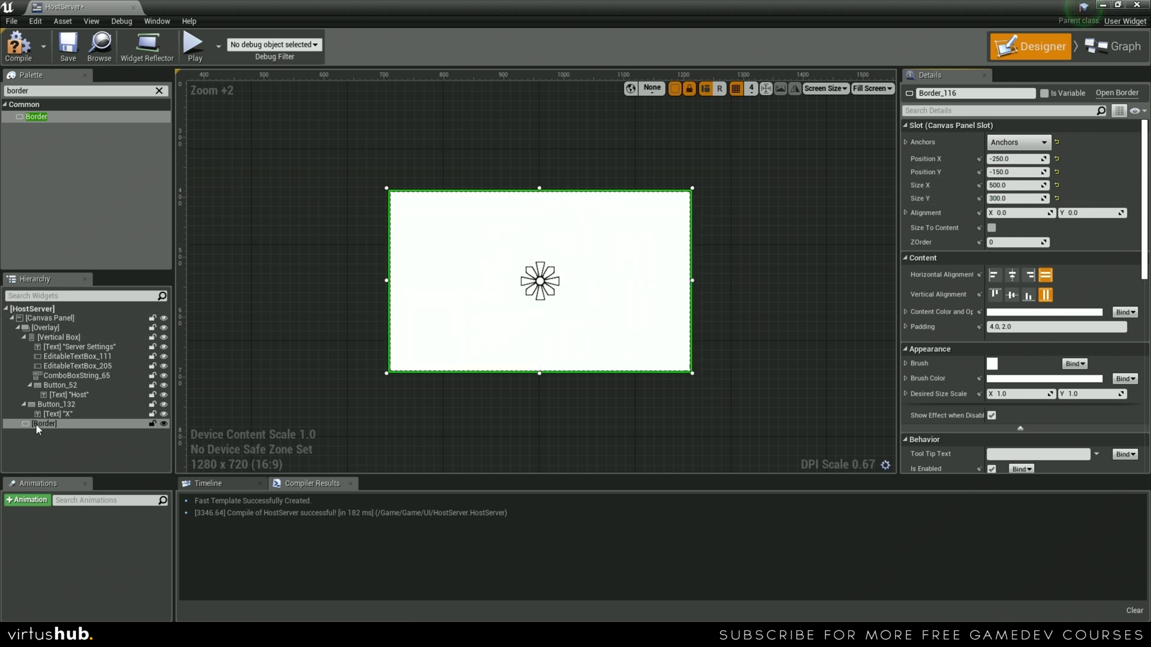
Step: Nest the Overlay inside the Border and set the Border's brush color to near-black, hex sRGB 1A1A1AFF
click(56, 329)
drag(51, 327, 49, 424)
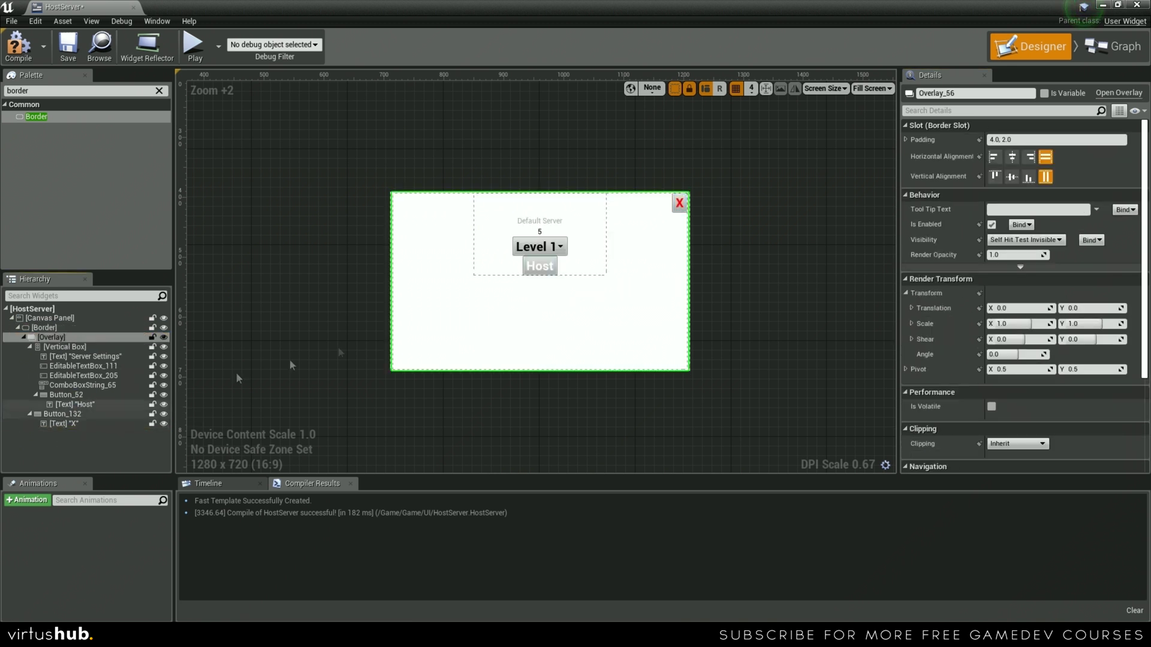
click(90, 328)
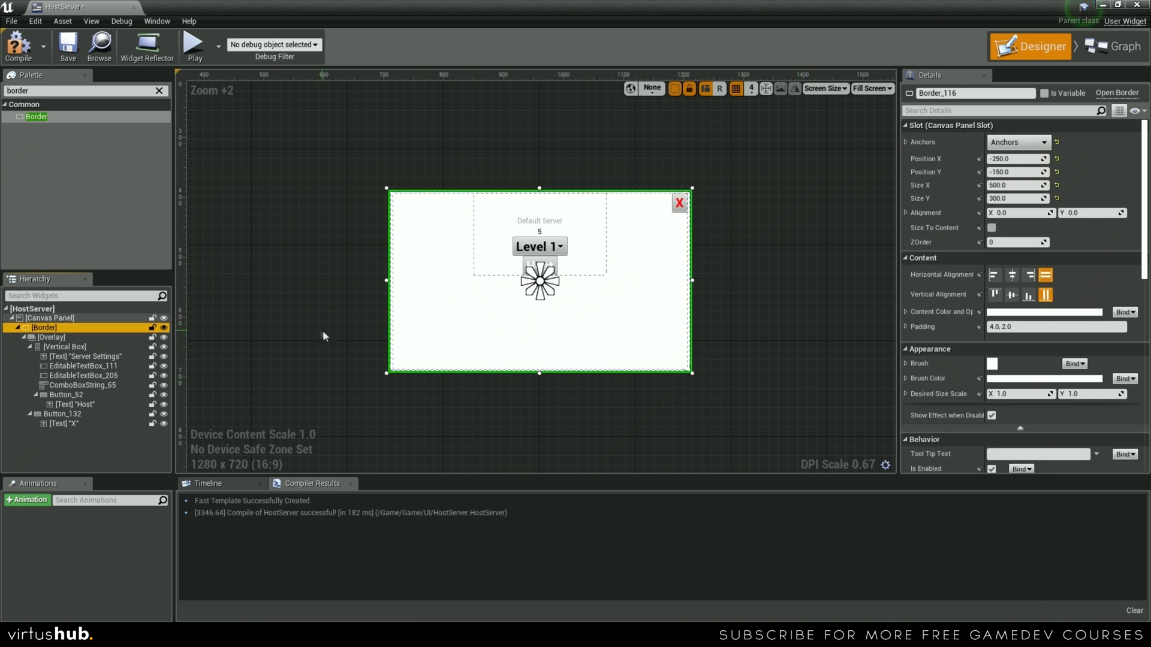
click(1030, 379)
drag(950, 397, 956, 459)
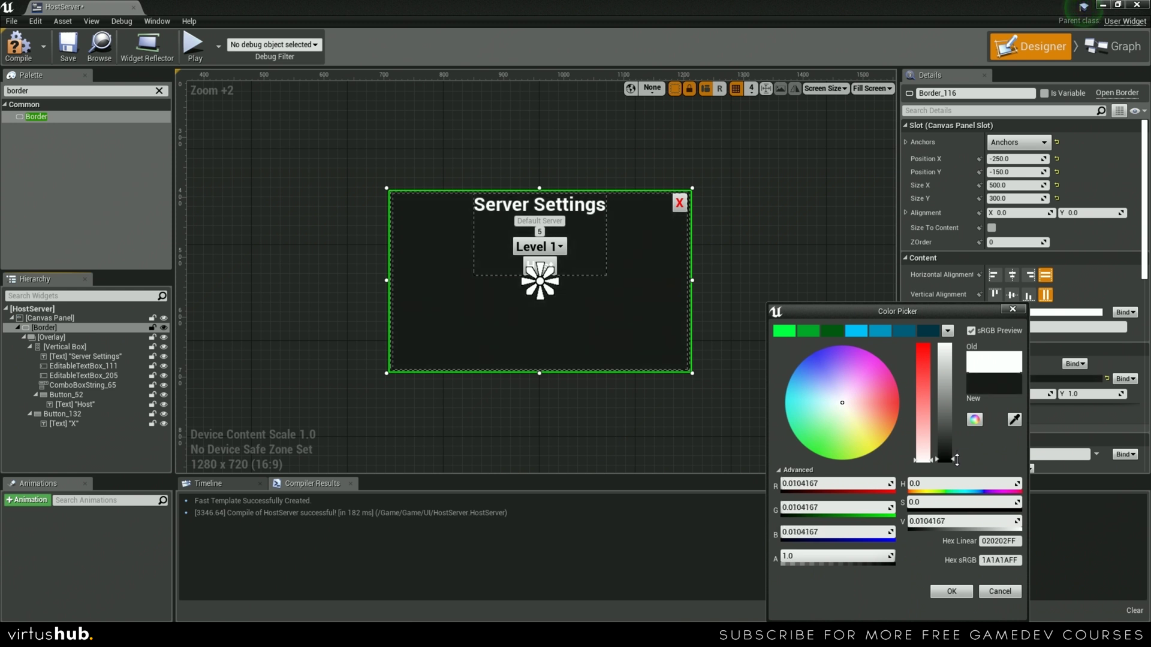
click(951, 591)
scroll(581, 358, up, 2)
click(802, 285)
right_drag(802, 286, 799, 313)
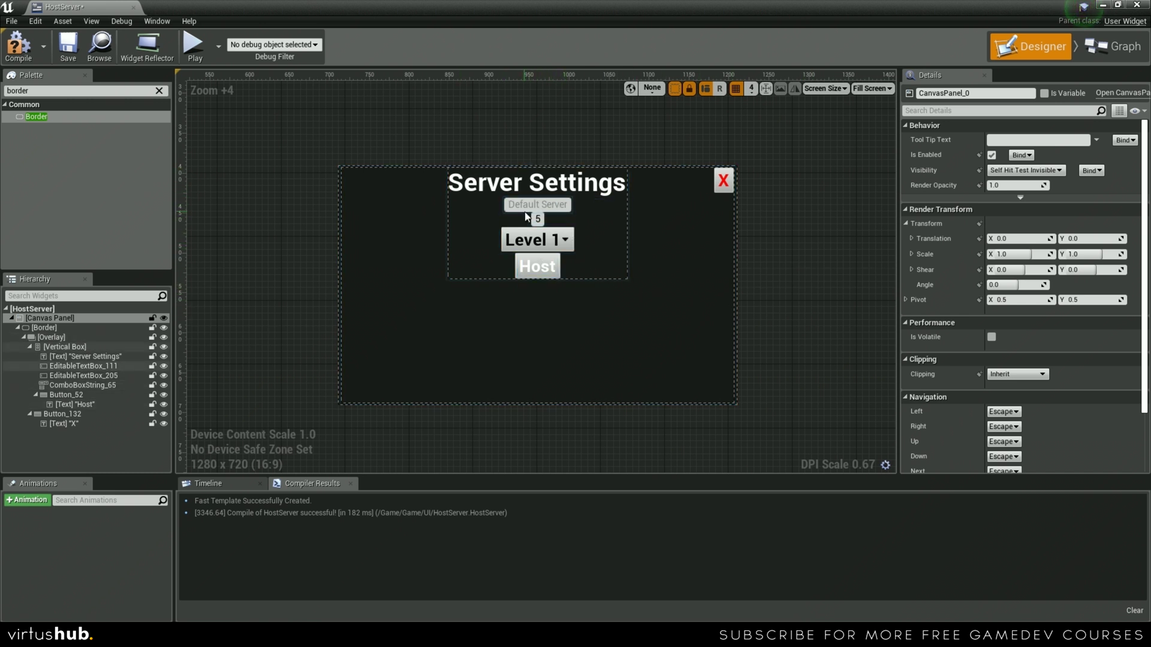
Step: Set the top padding of the "Server Settings" heading to 35
click(563, 193)
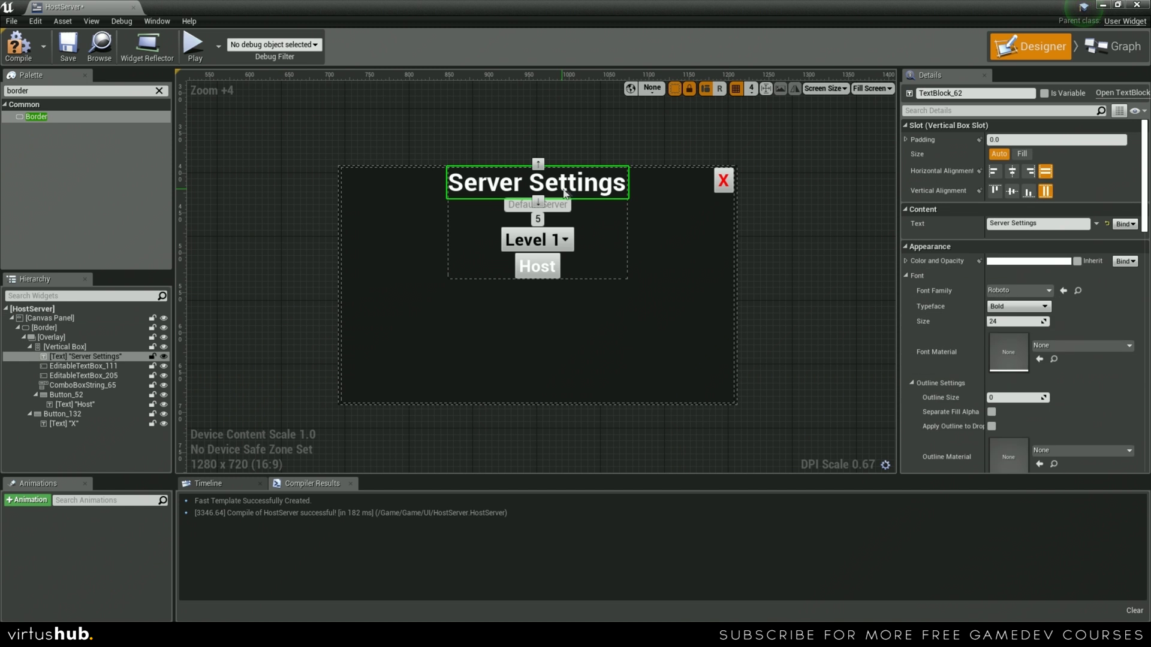
click(905, 139)
click(1016, 168)
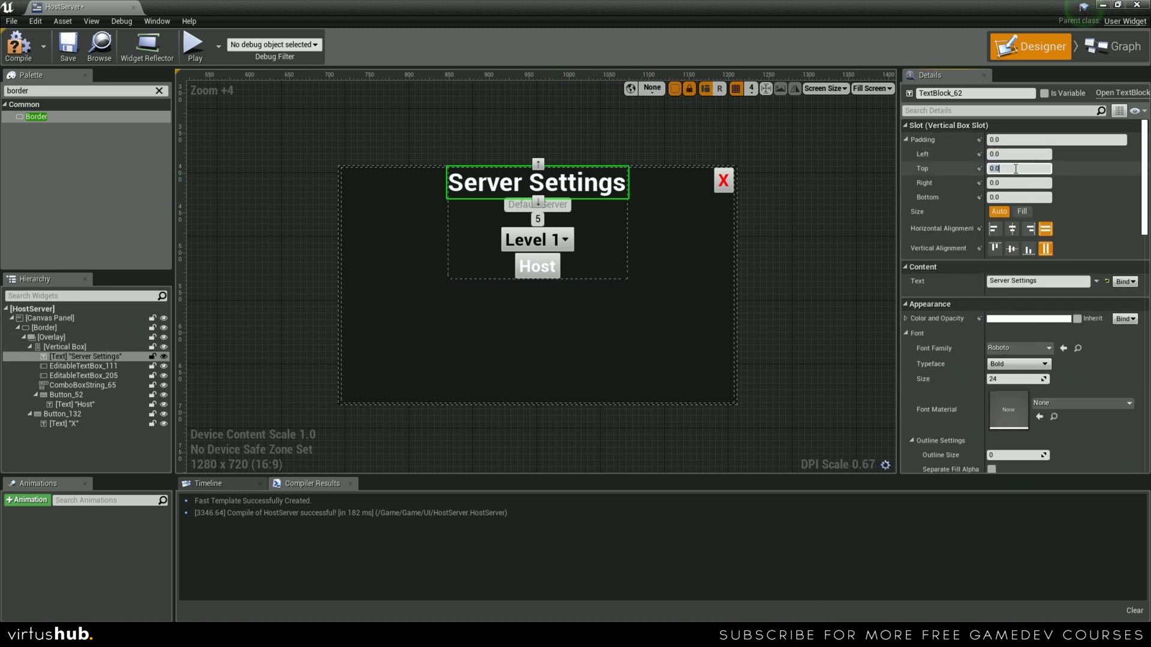
text(35)
key(Return)
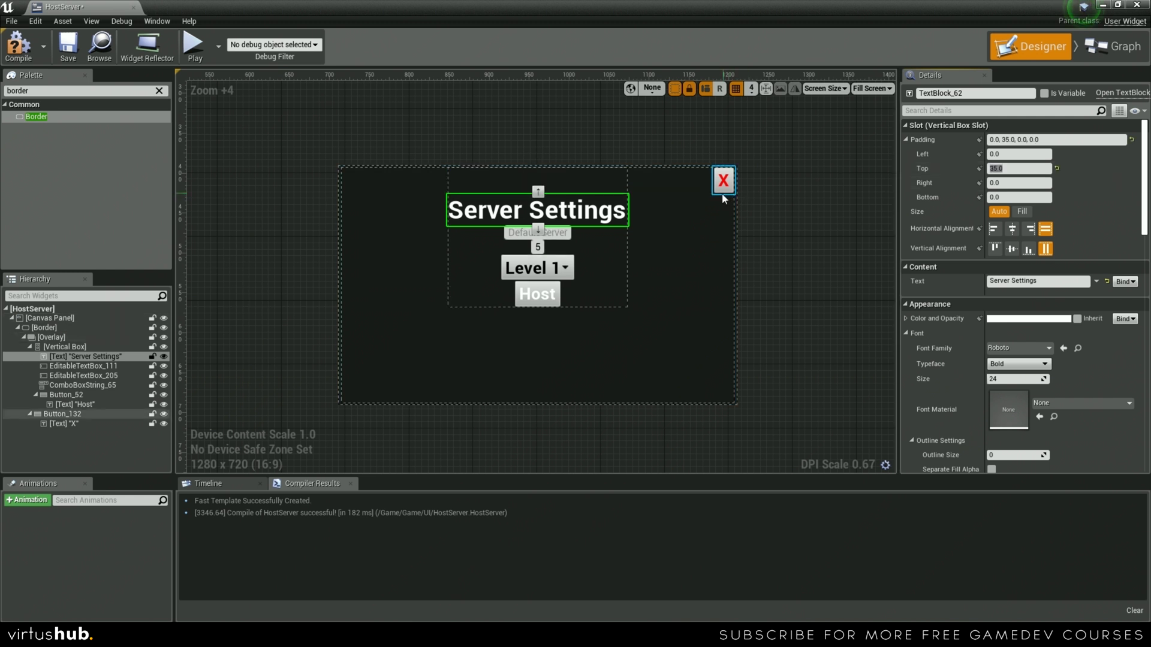
click(796, 197)
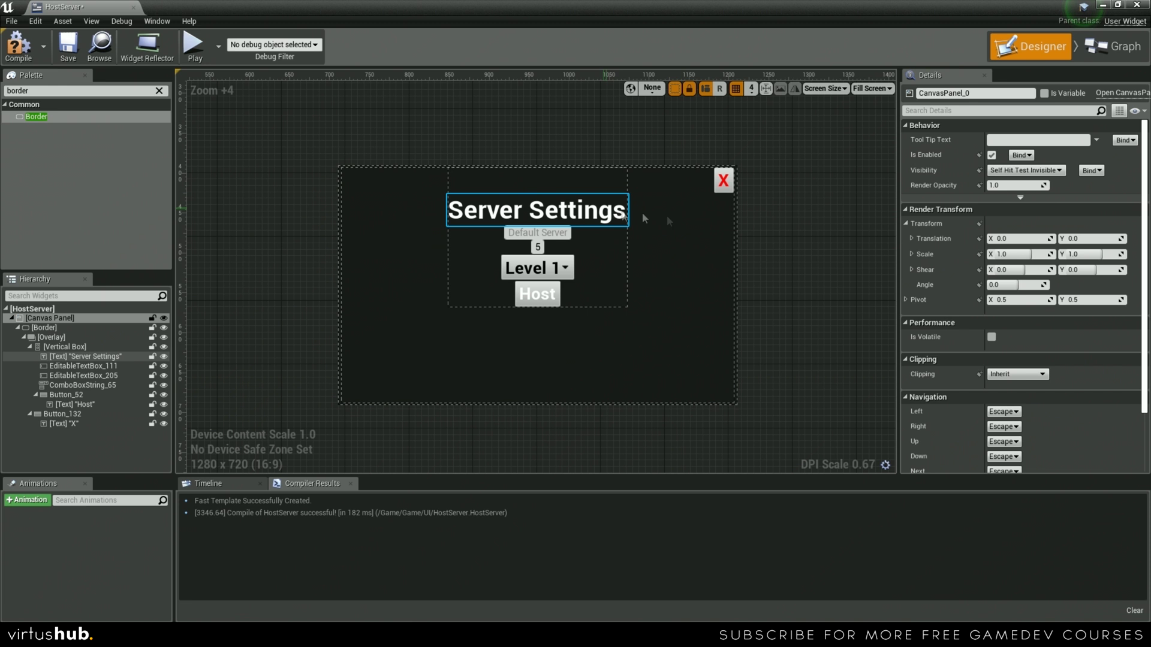
Step: Change the "Server Settings" heading's typeface to Light and set its bottom padding to 5
click(600, 213)
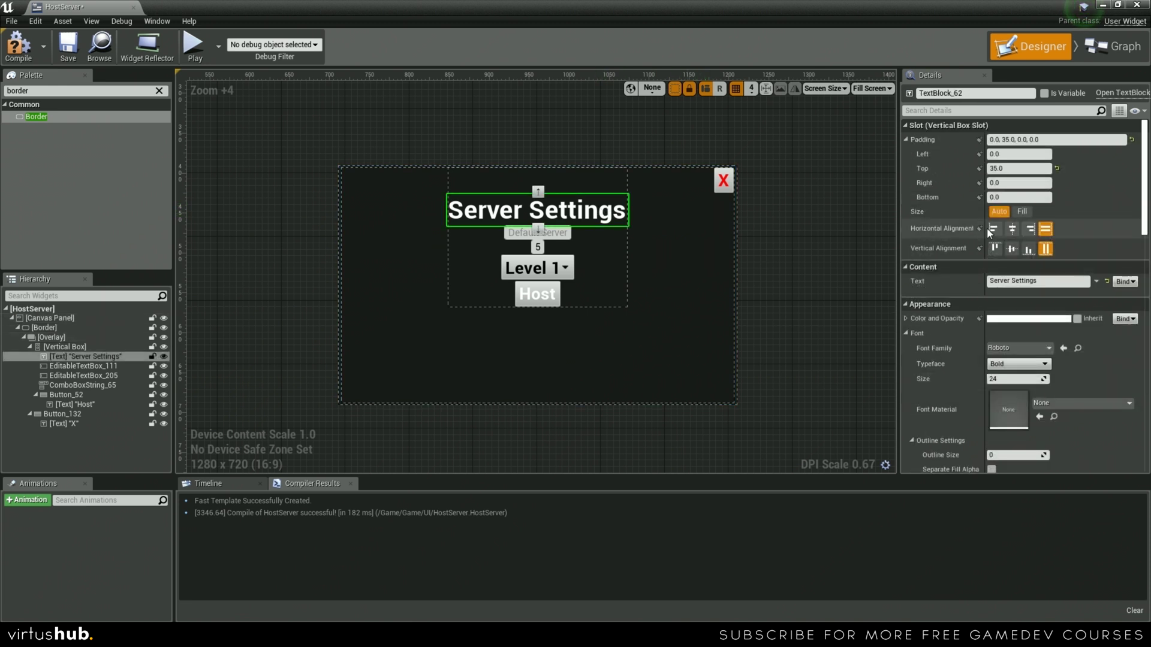
click(1018, 363)
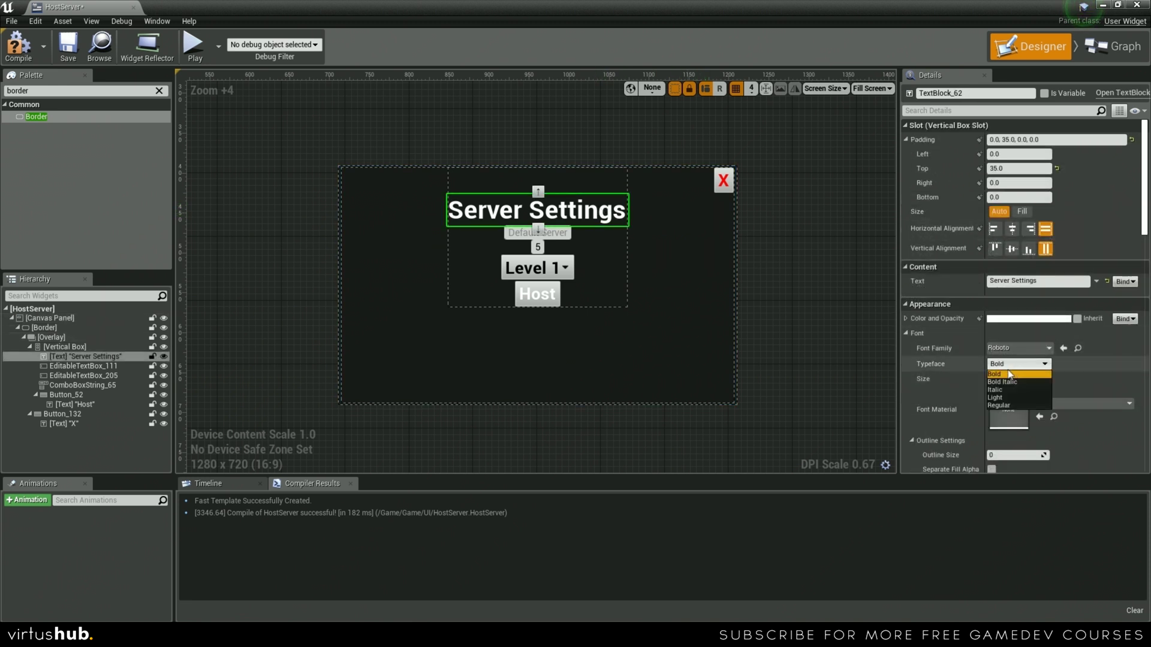
click(1000, 393)
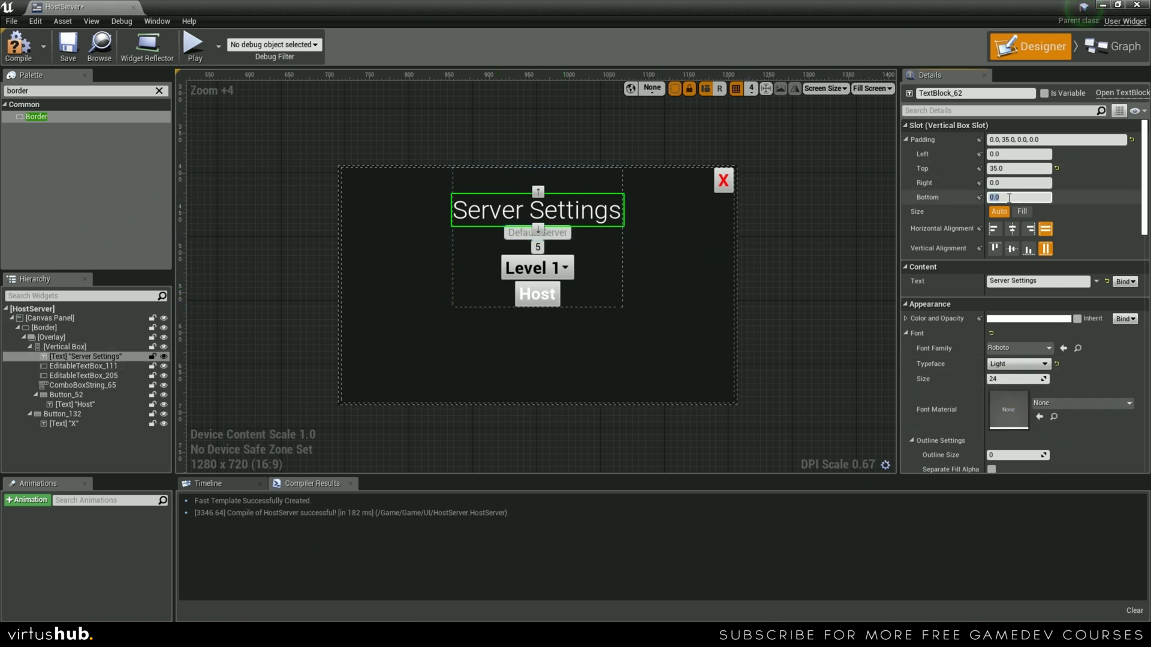
key(Return)
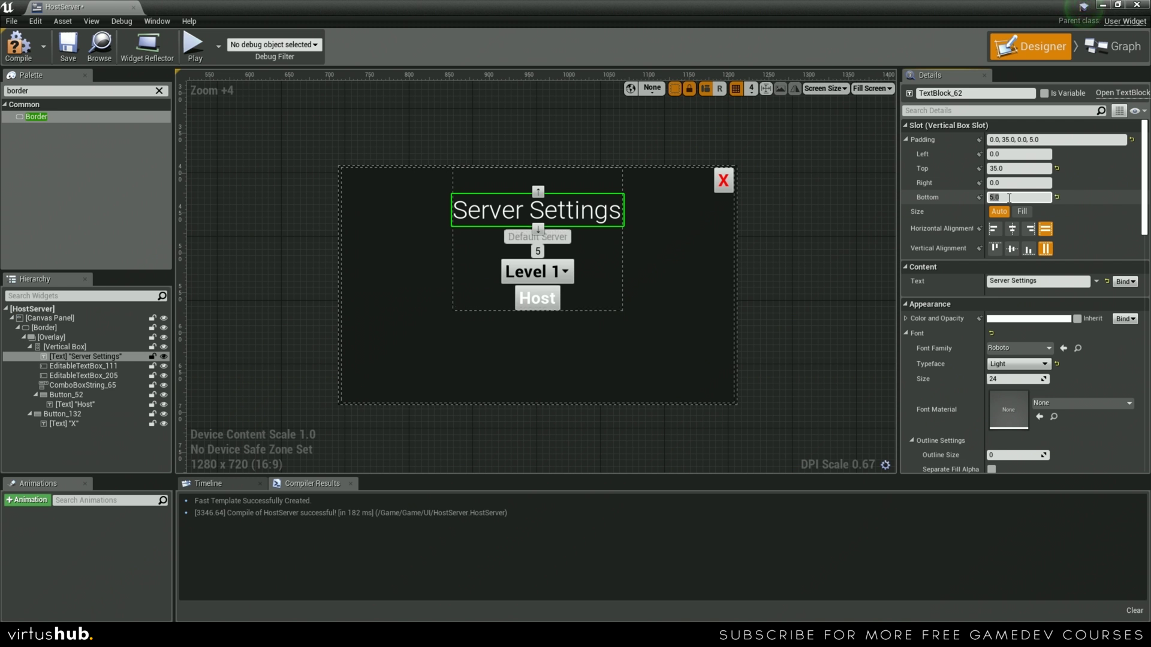
click(779, 207)
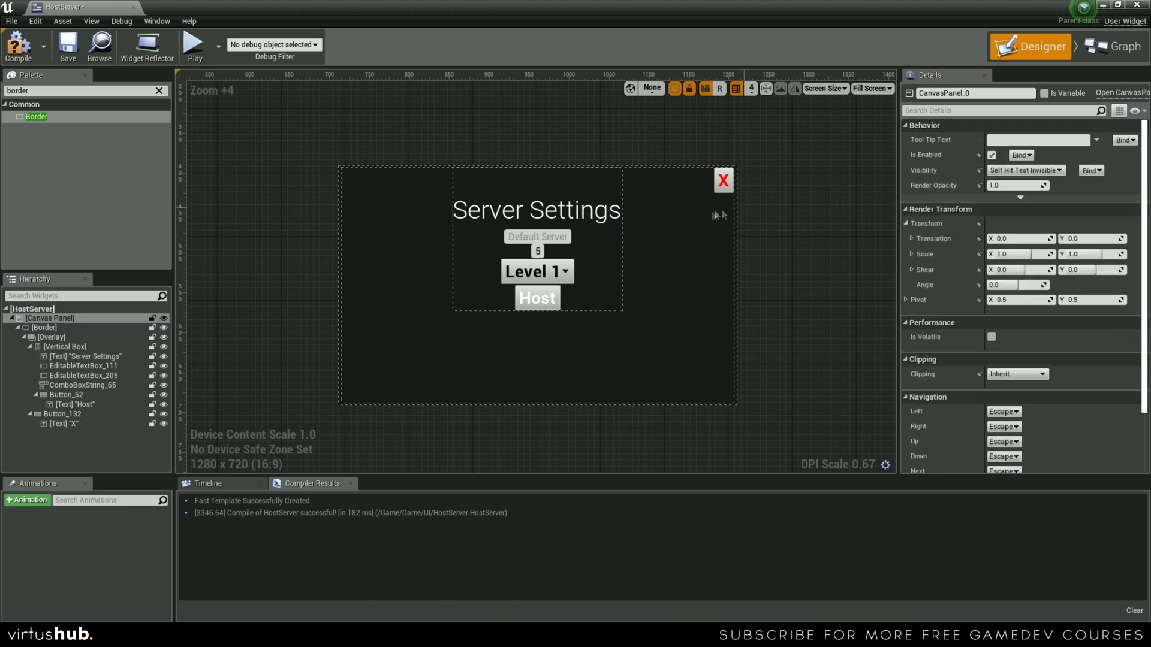
Step: Set the top and bottom padding of the "Default Server" text box to 5
click(570, 243)
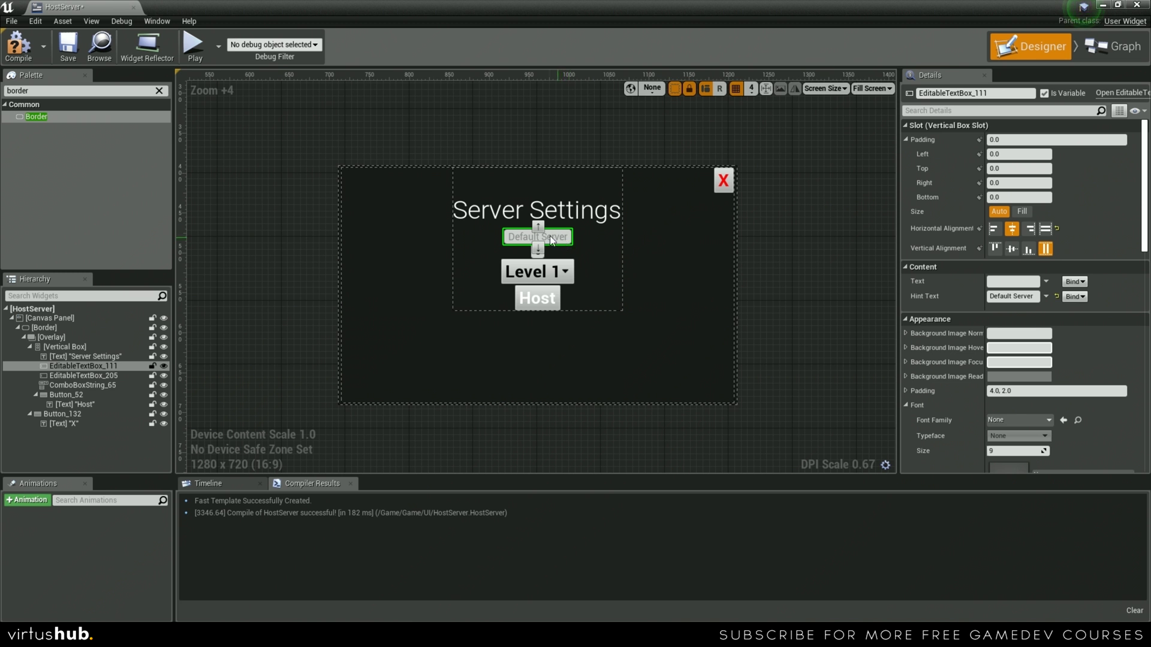
click(1008, 168)
text(5)
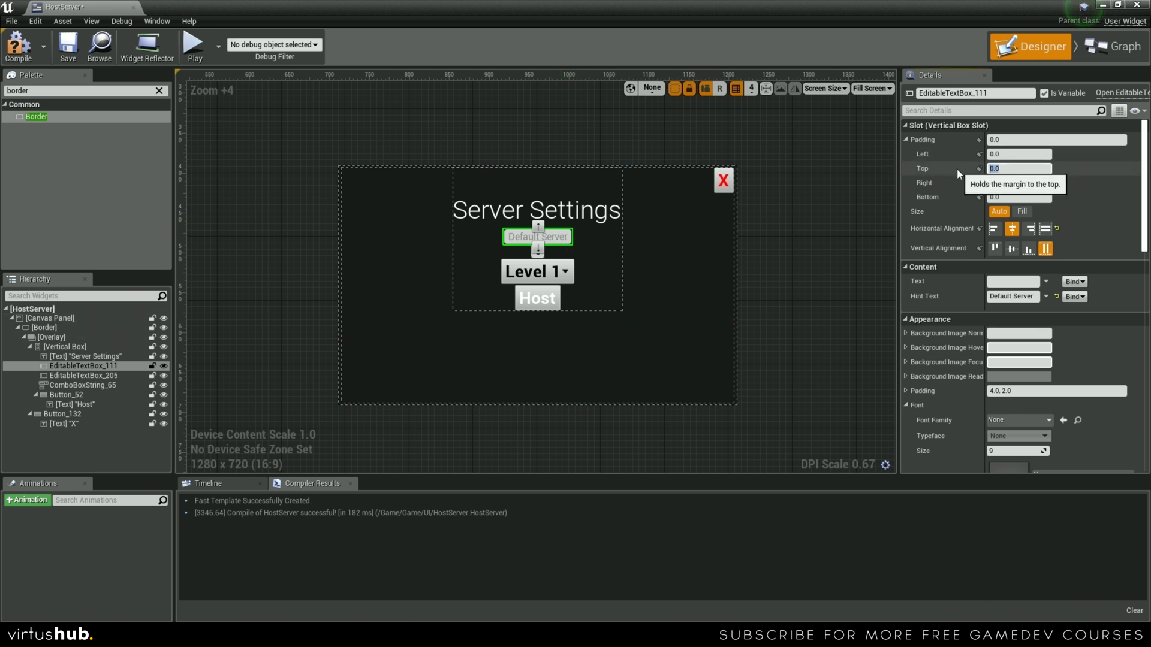
key(Return)
click(1018, 197)
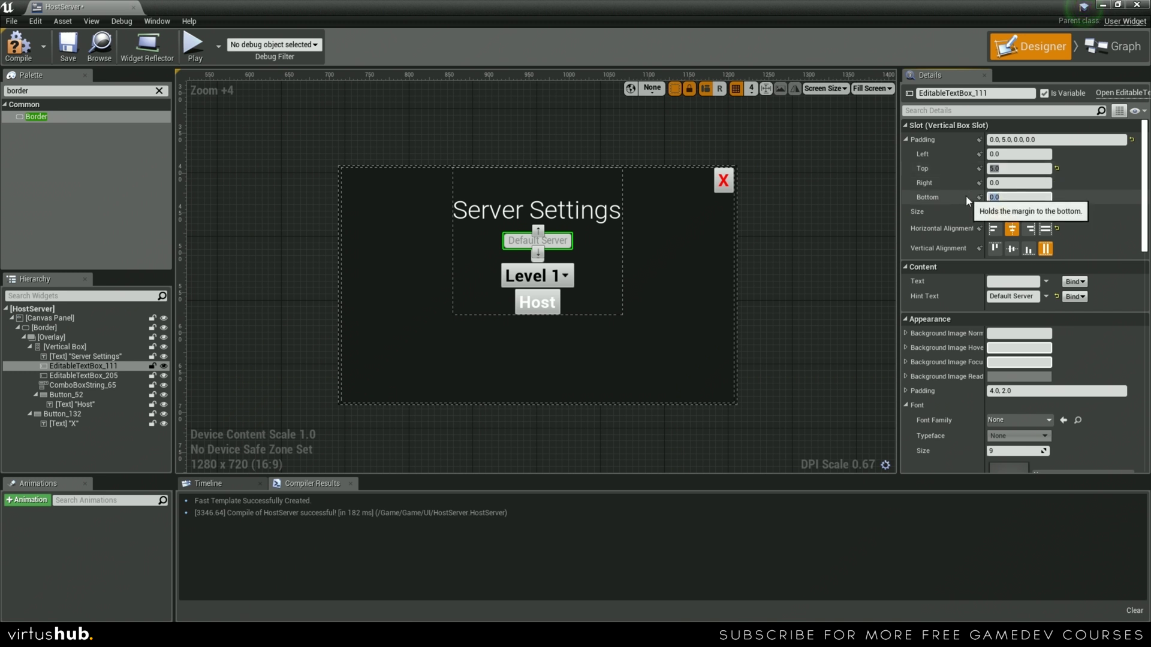
text(5)
key(Return)
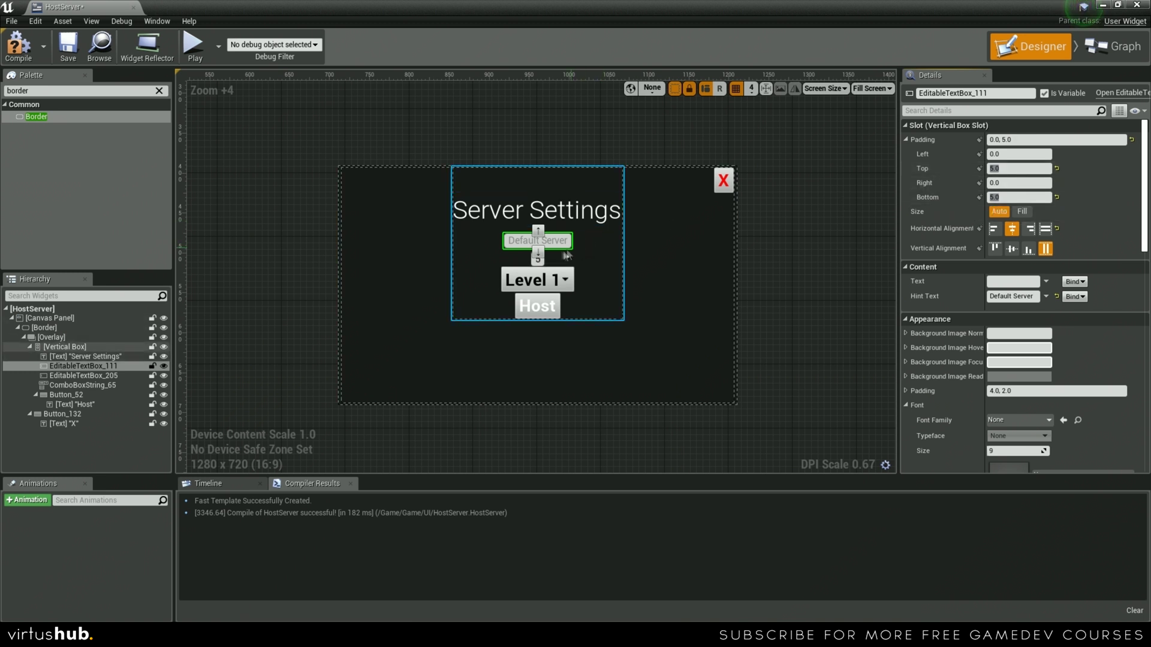
Step: Set the top and bottom padding to 5 for the text box below "Default Server"
click(531, 264)
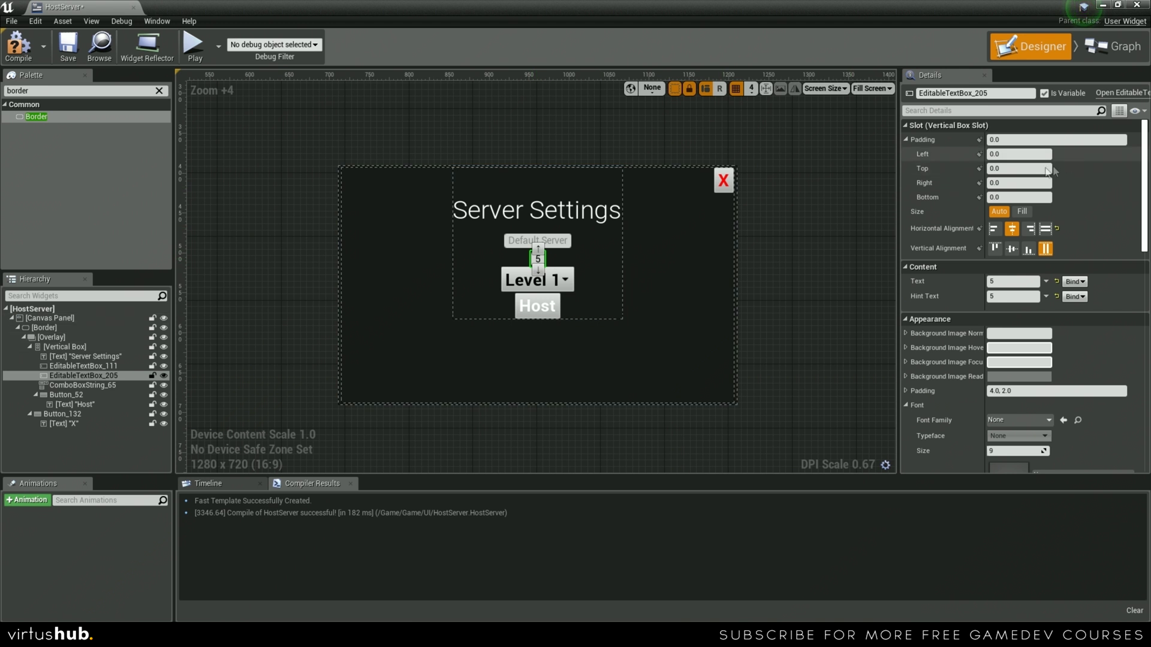
click(1013, 168)
text(5)
key(Return)
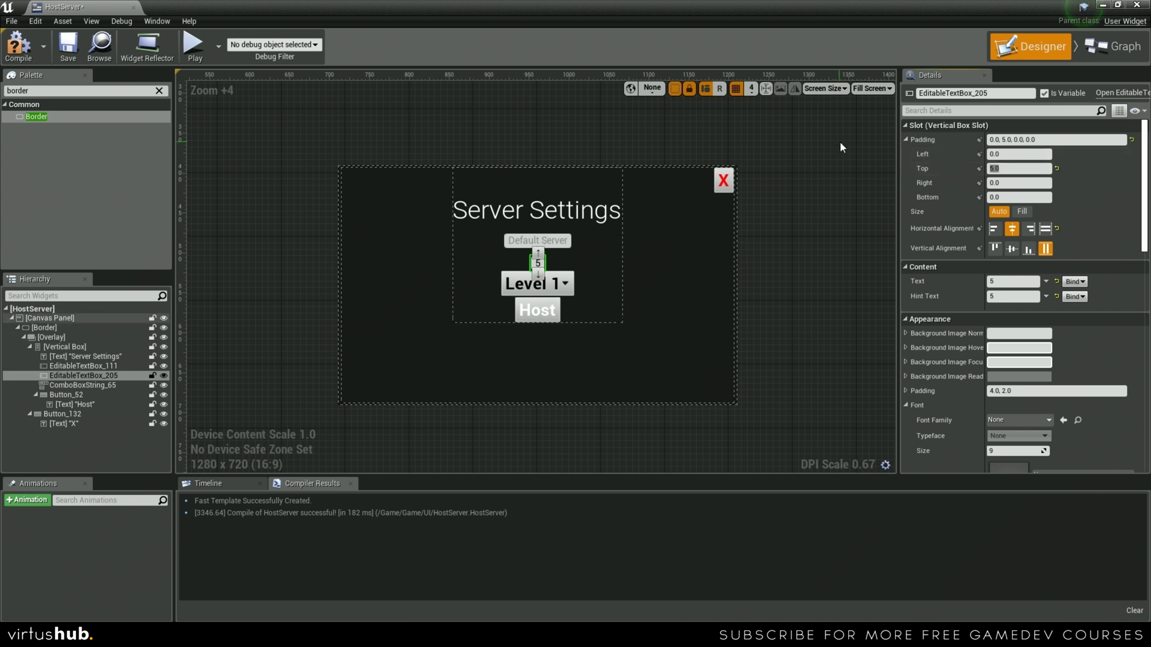
click(1041, 197)
text(5)
key(Return)
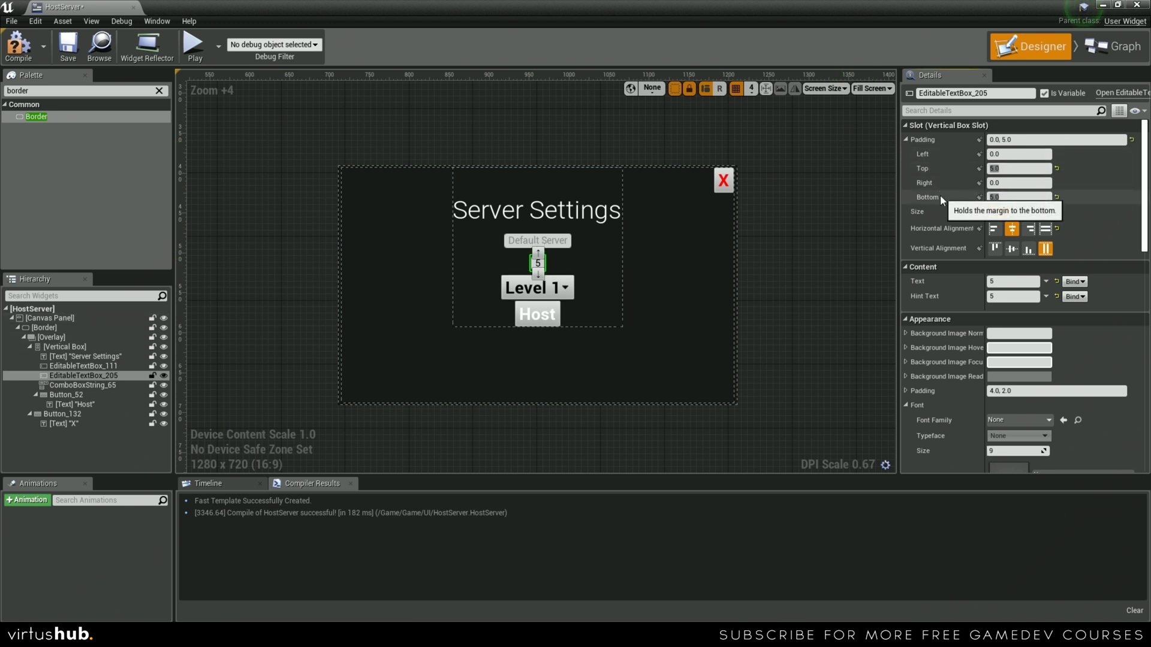
Step: Set the top and bottom padding of the "Level 1" combo box to 5
click(564, 290)
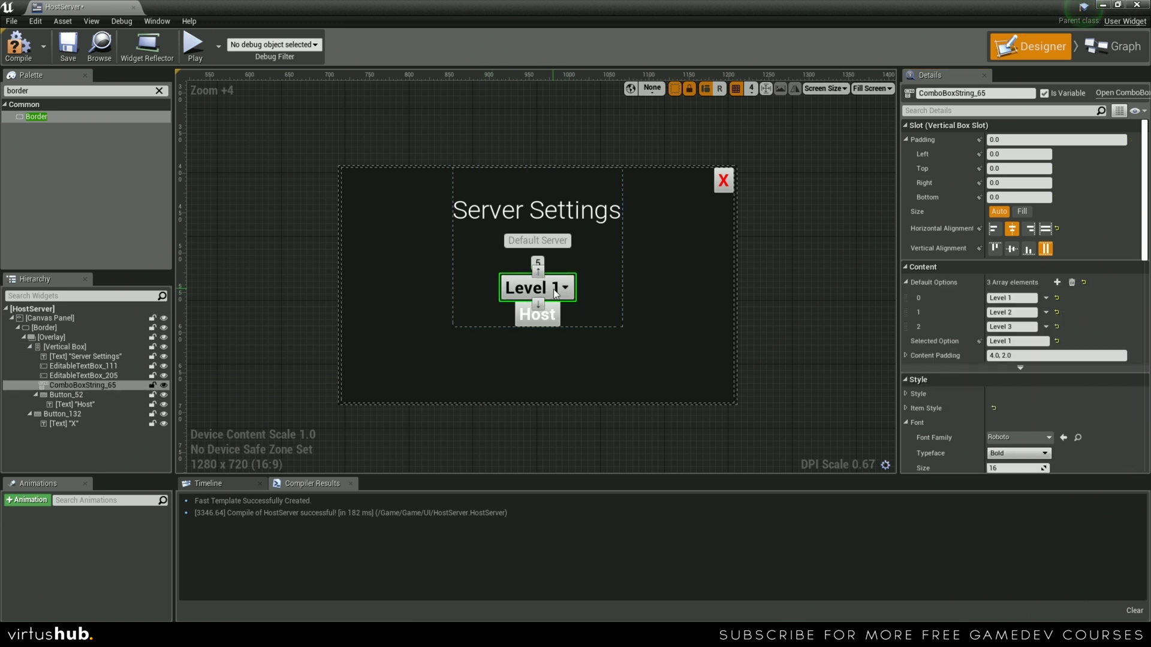
click(1019, 169)
text(5)
key(Return)
click(1019, 197)
text(5)
key(Return)
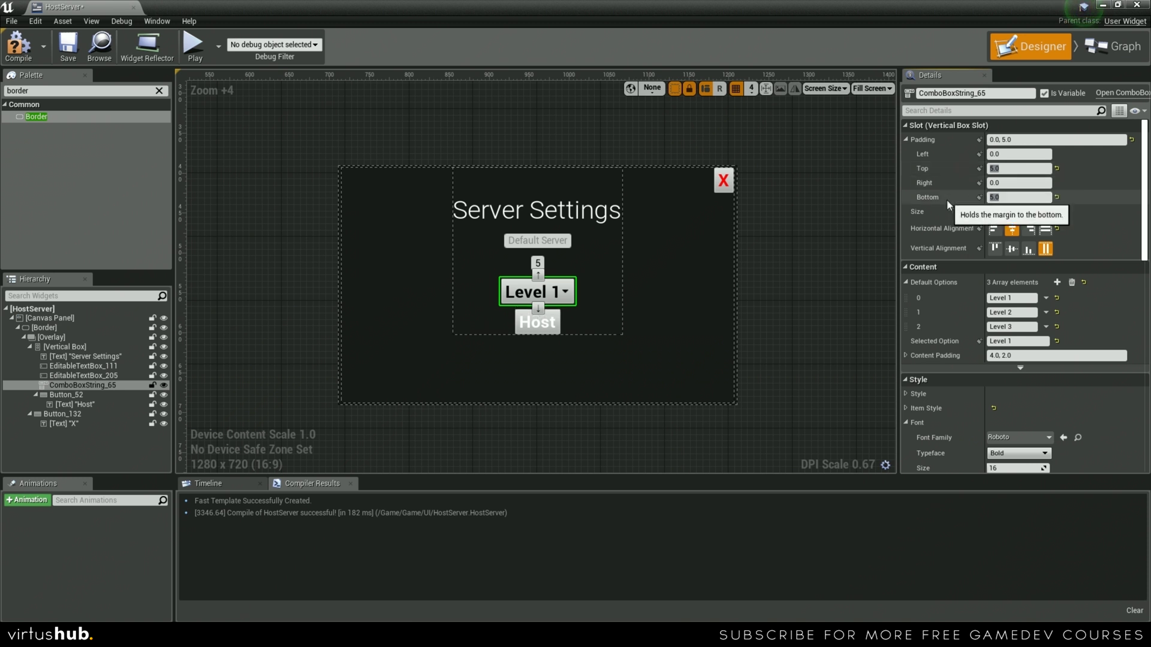
Step: Change the typeface of the "Level 1" combo box to Light
scroll(961, 322, down, 3)
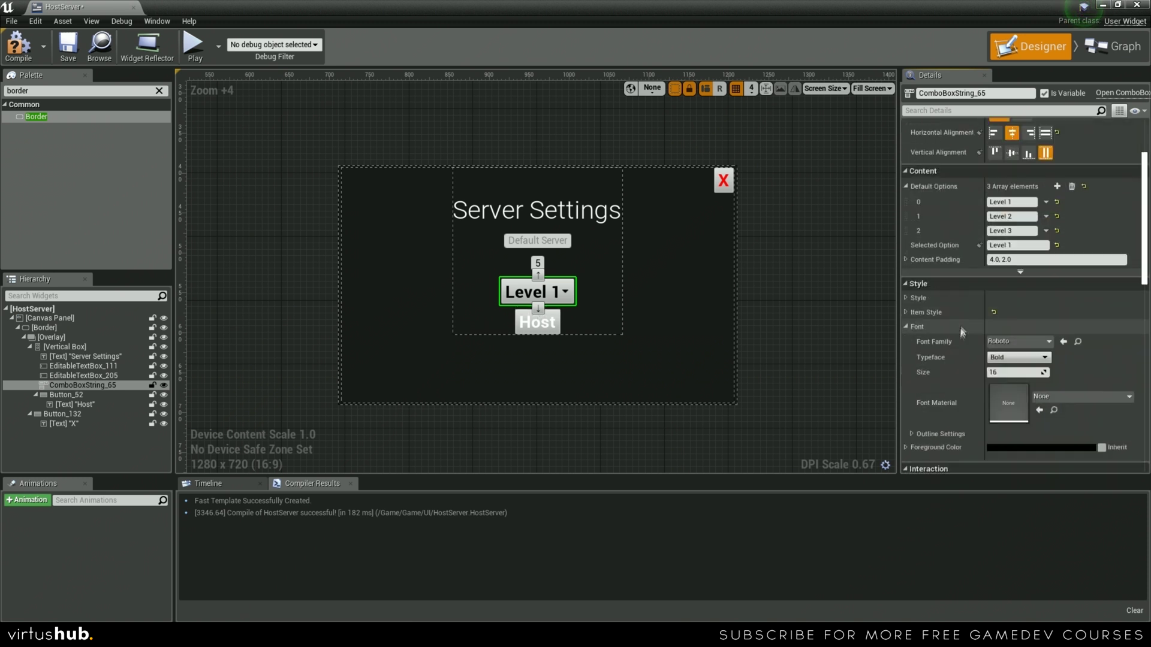
click(998, 358)
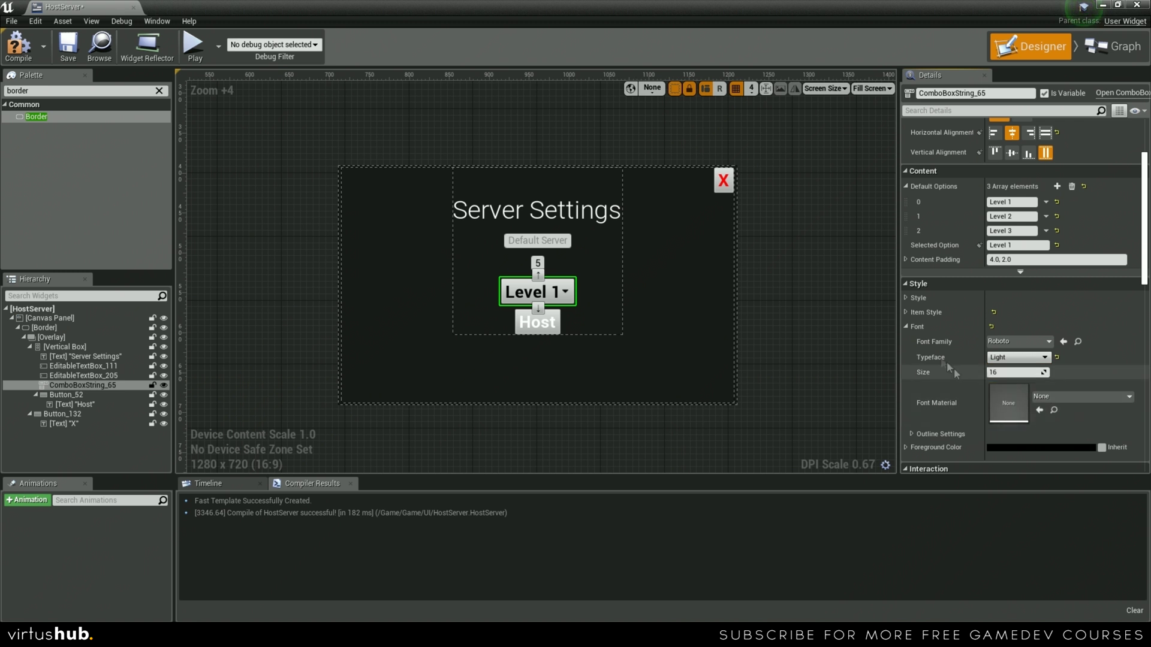
scroll(954, 368, down, 4)
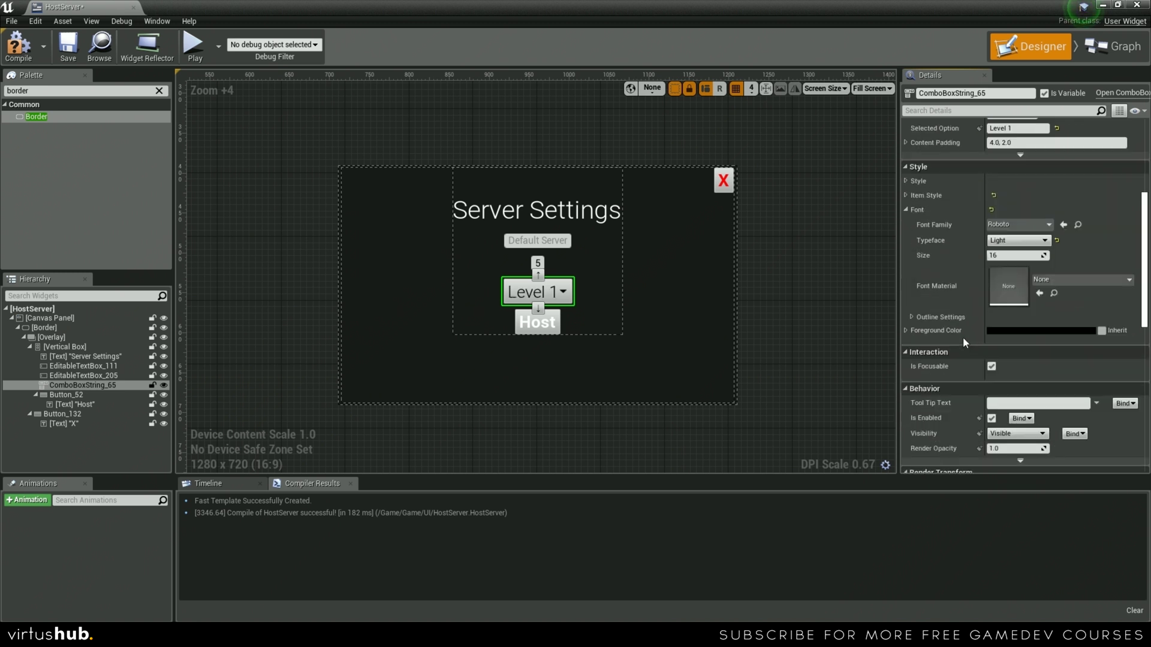
Step: Set the top and bottom padding of the Host button to 5
click(551, 325)
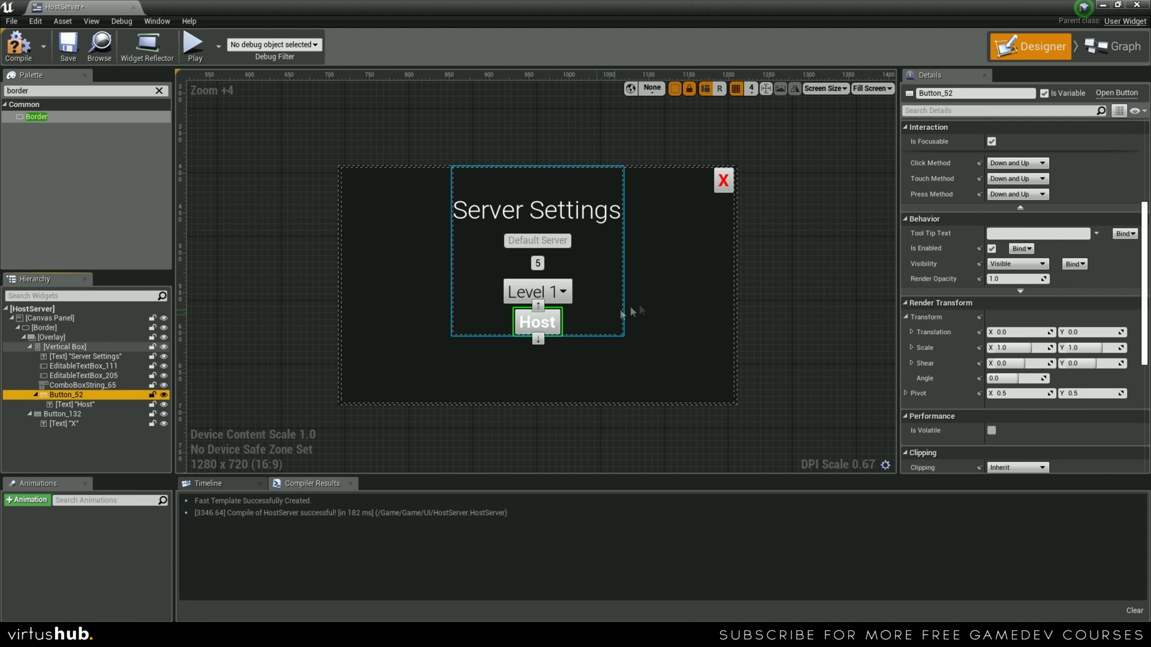
scroll(945, 193, up, 5)
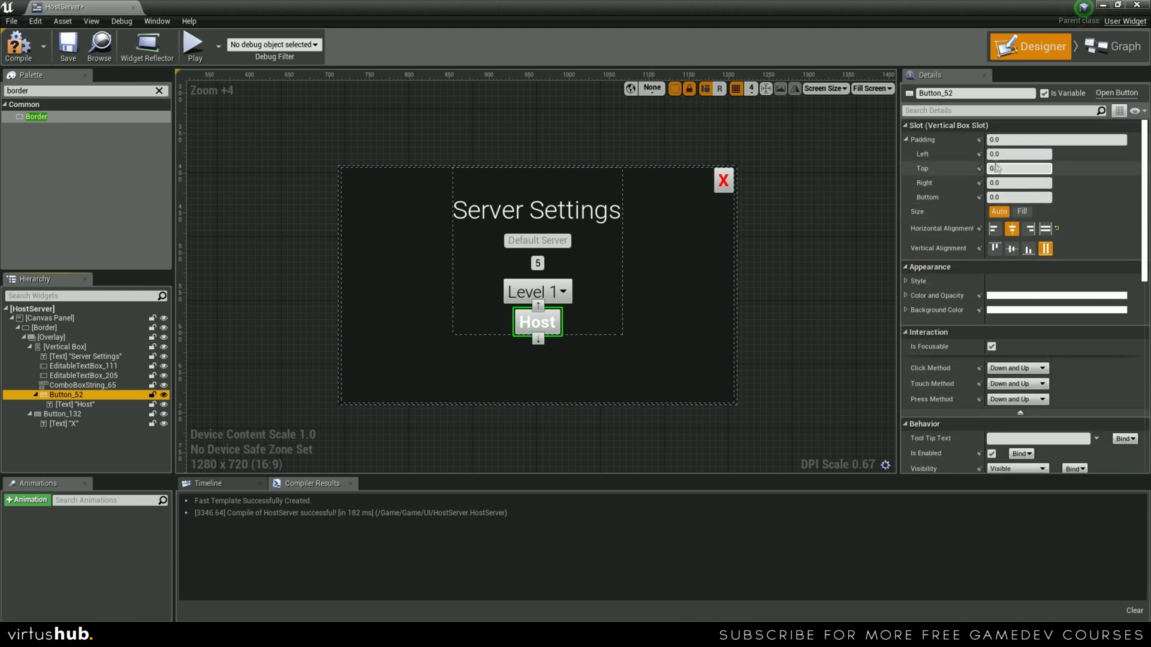
click(1010, 168)
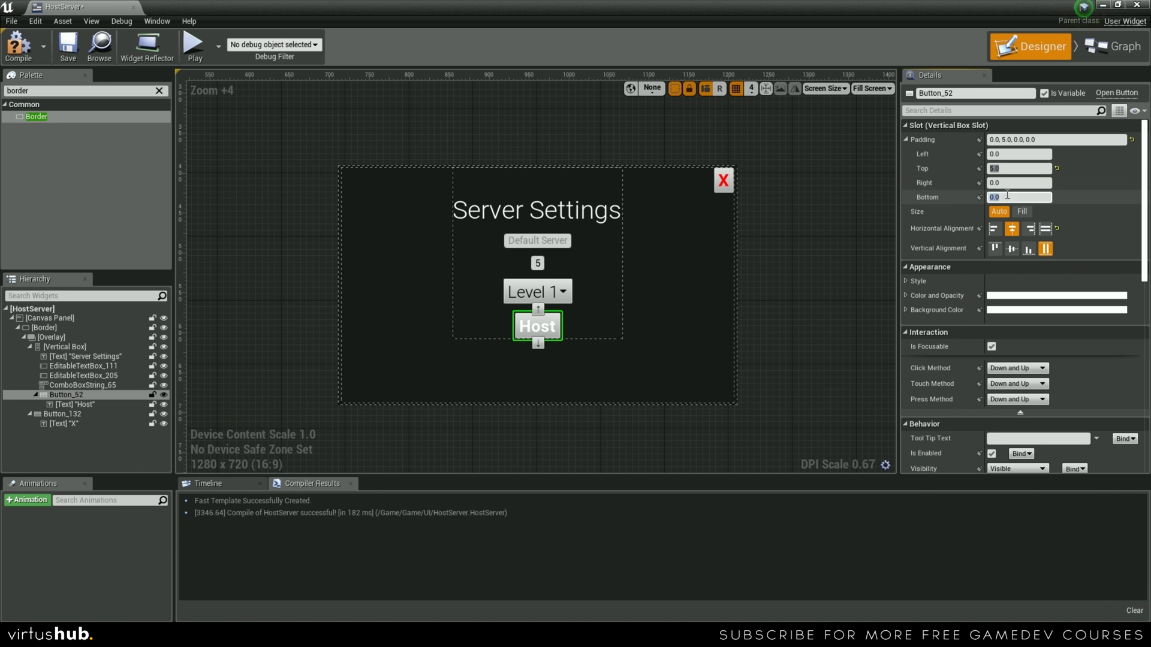
Step: Change the colour of the Host button's text to black
click(78, 405)
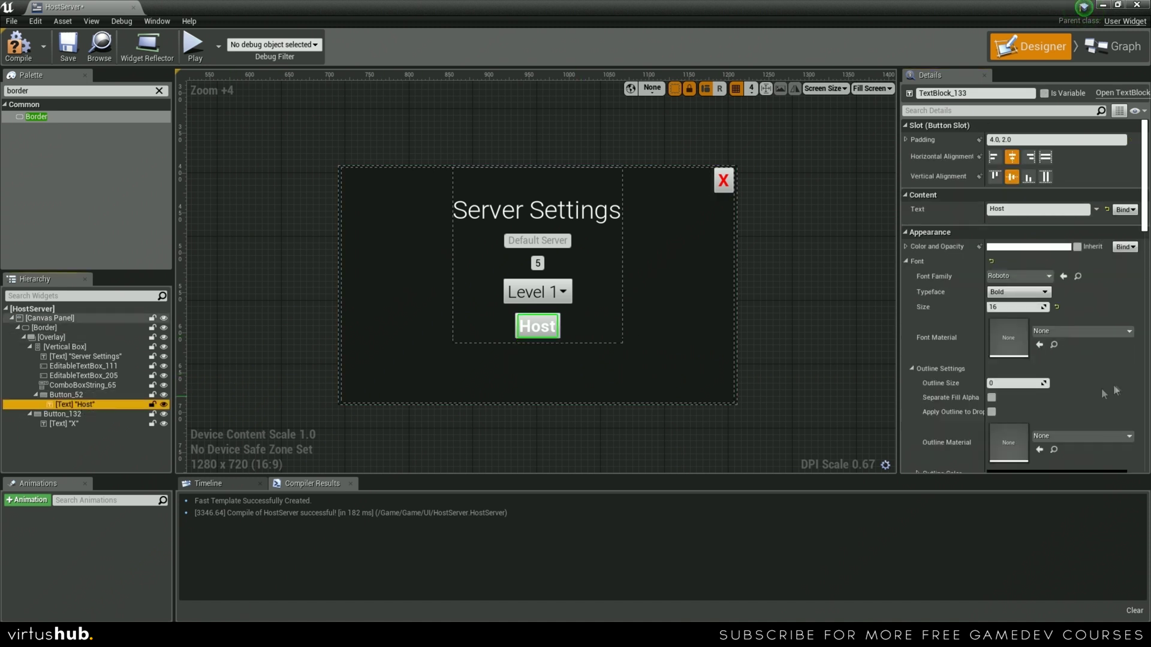
click(1028, 246)
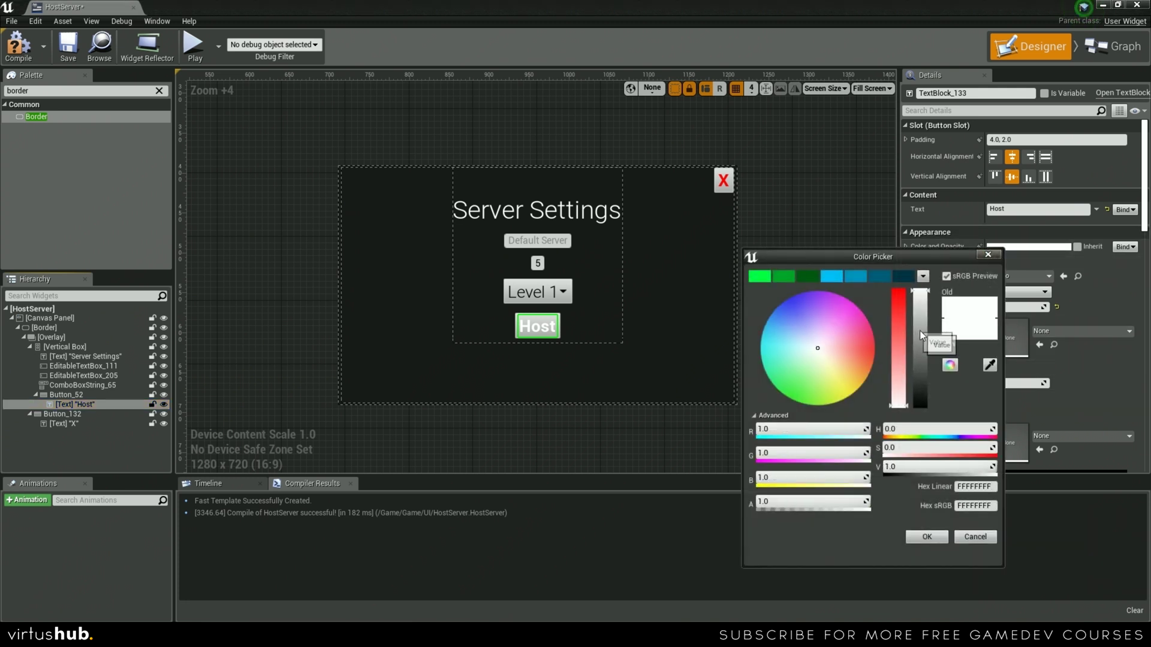
drag(919, 329, 923, 511)
click(927, 537)
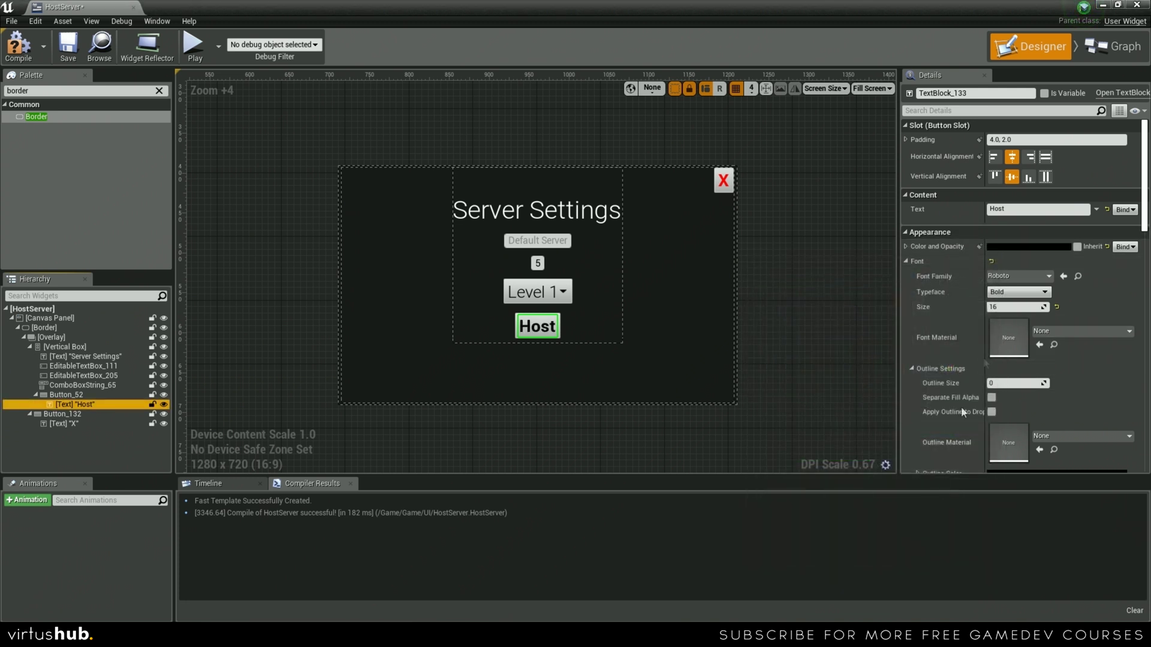
Step: Change the Host button text's typeface to Light, and compile and save the widget
click(1019, 292)
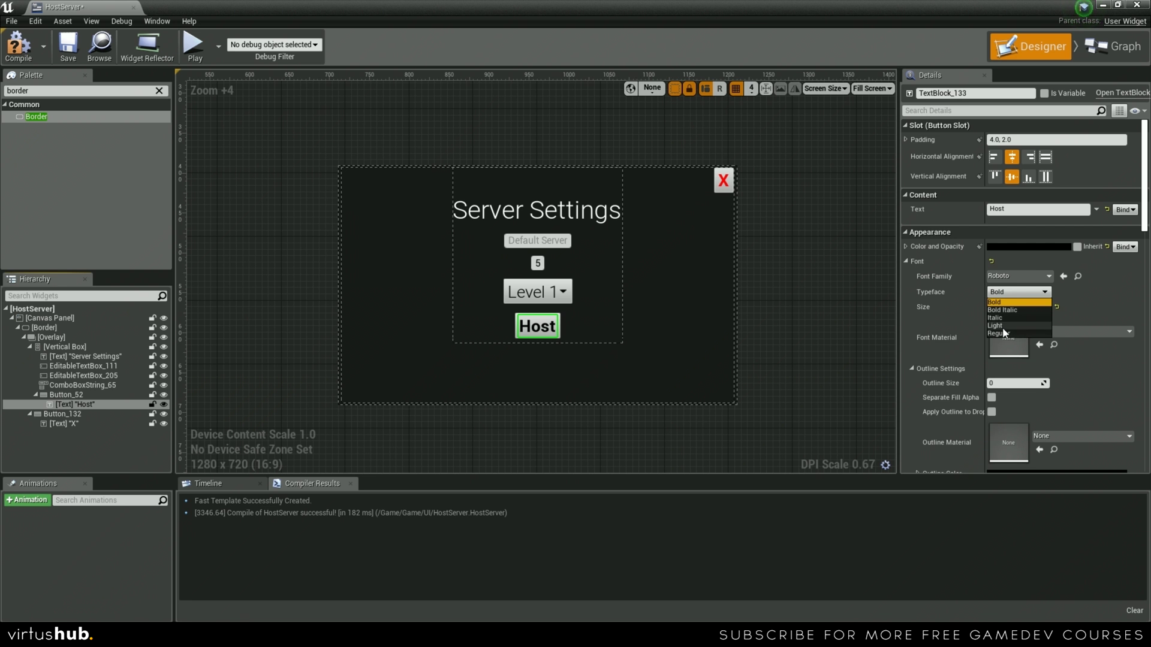
click(1002, 326)
click(800, 278)
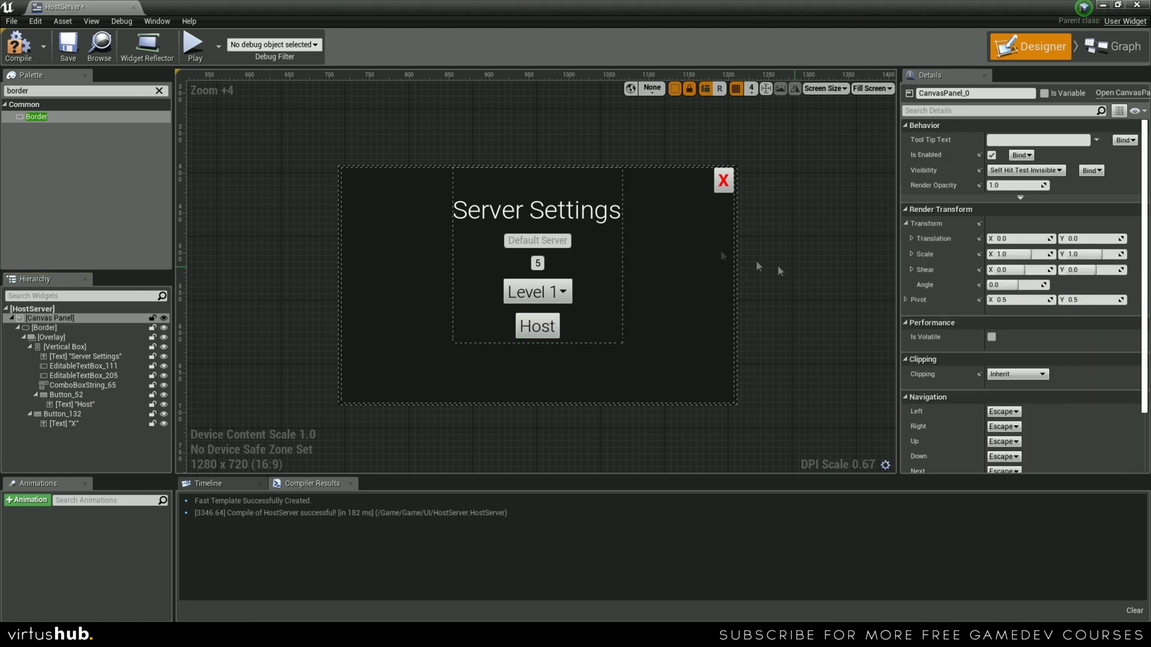
click(68, 47)
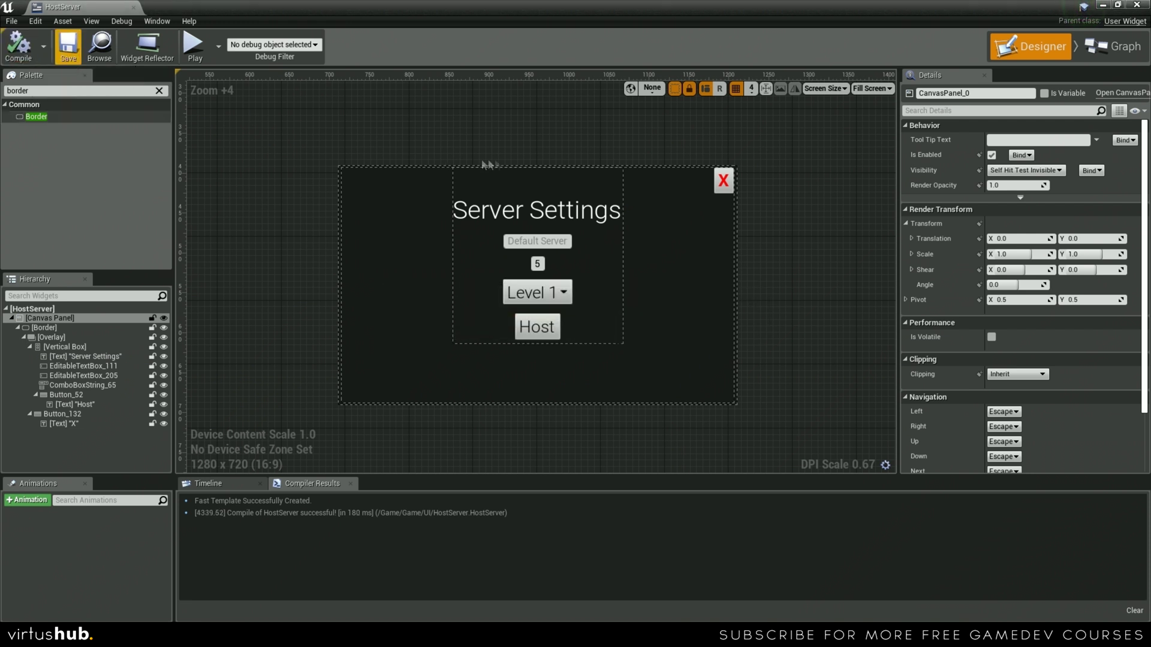
Step: Darken the X button's background colour to a grey with a value of about 0.15
click(727, 181)
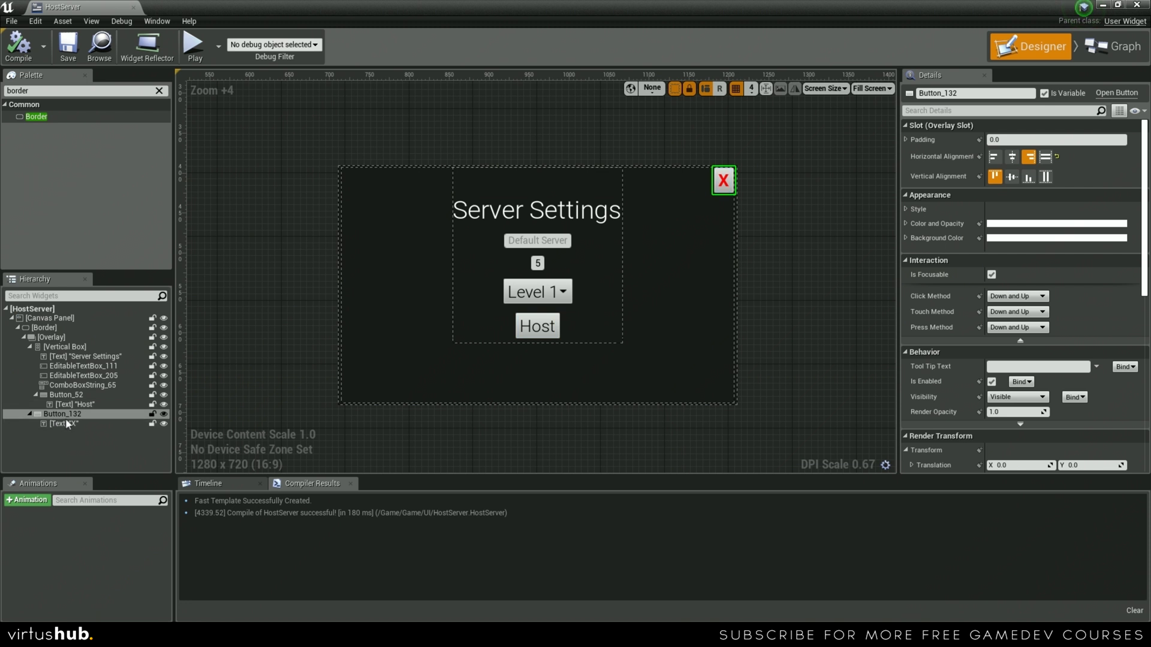
click(905, 223)
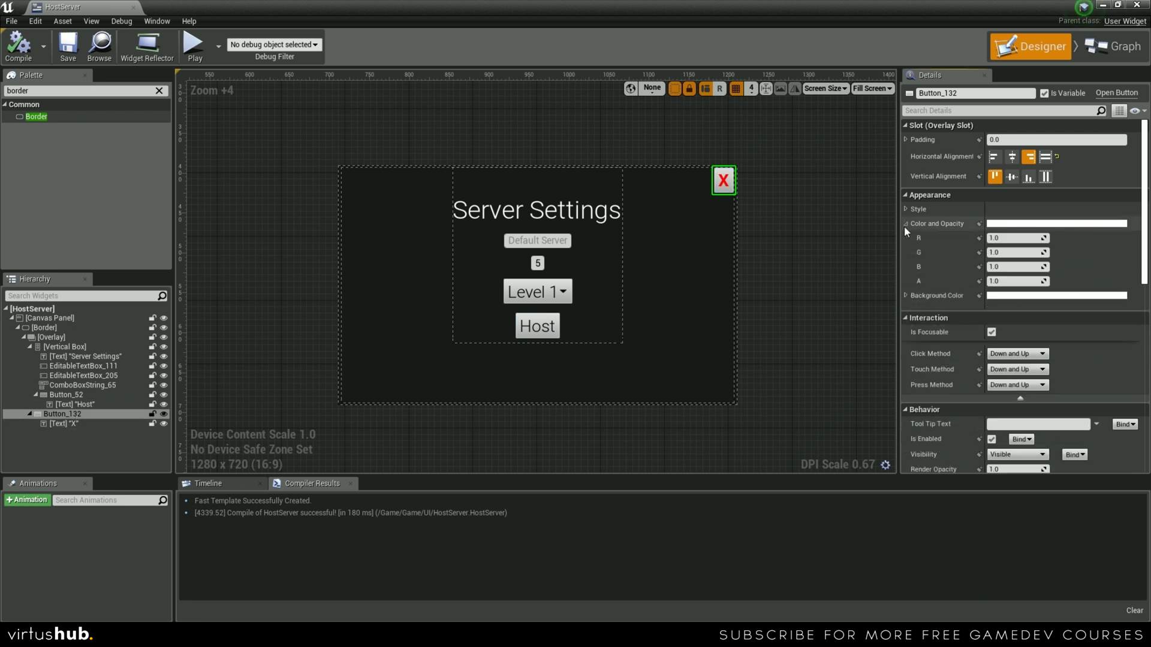
click(1056, 295)
drag(946, 374, 943, 439)
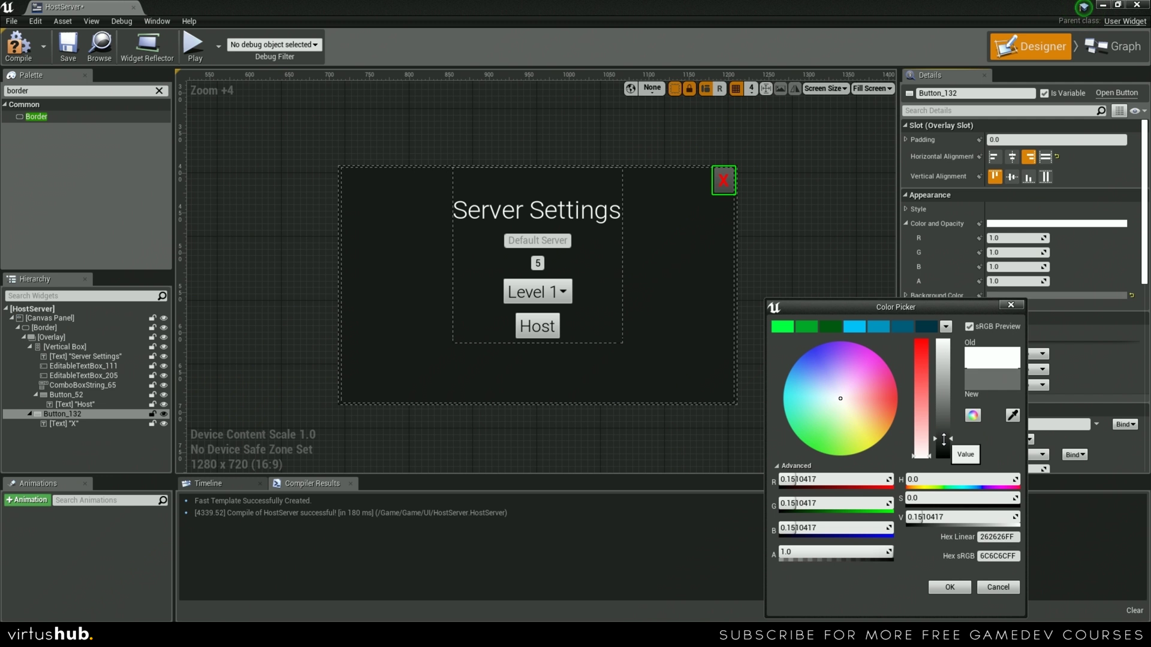
click(949, 587)
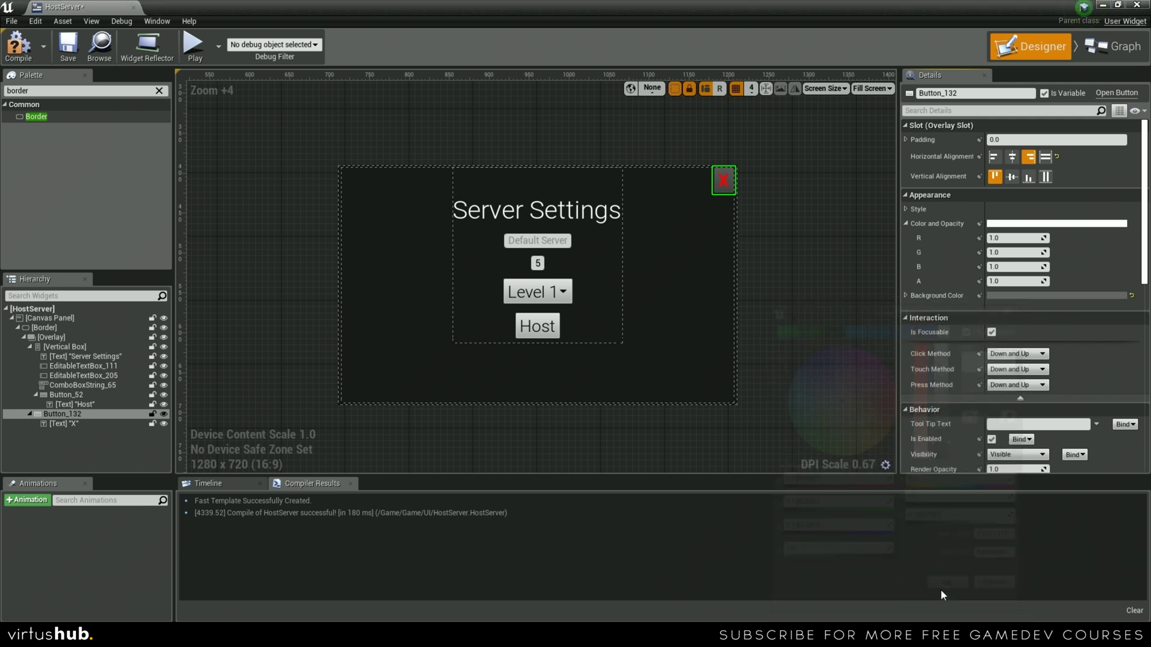
click(778, 278)
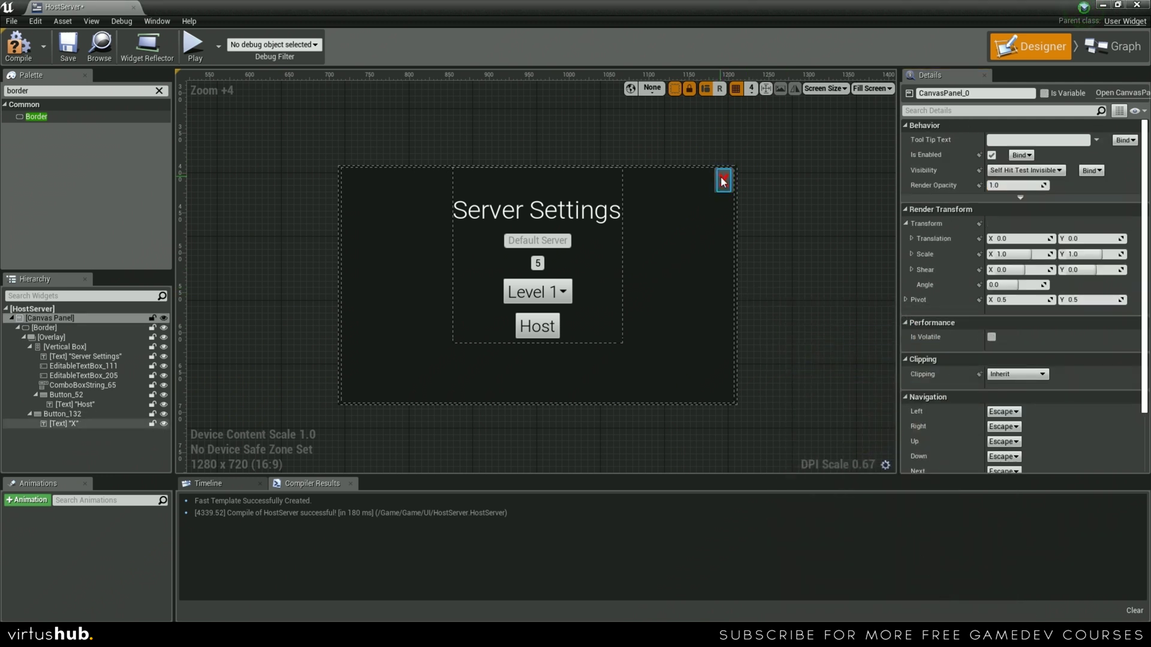
Step: Change the typeface of the X button's text to Light
click(723, 182)
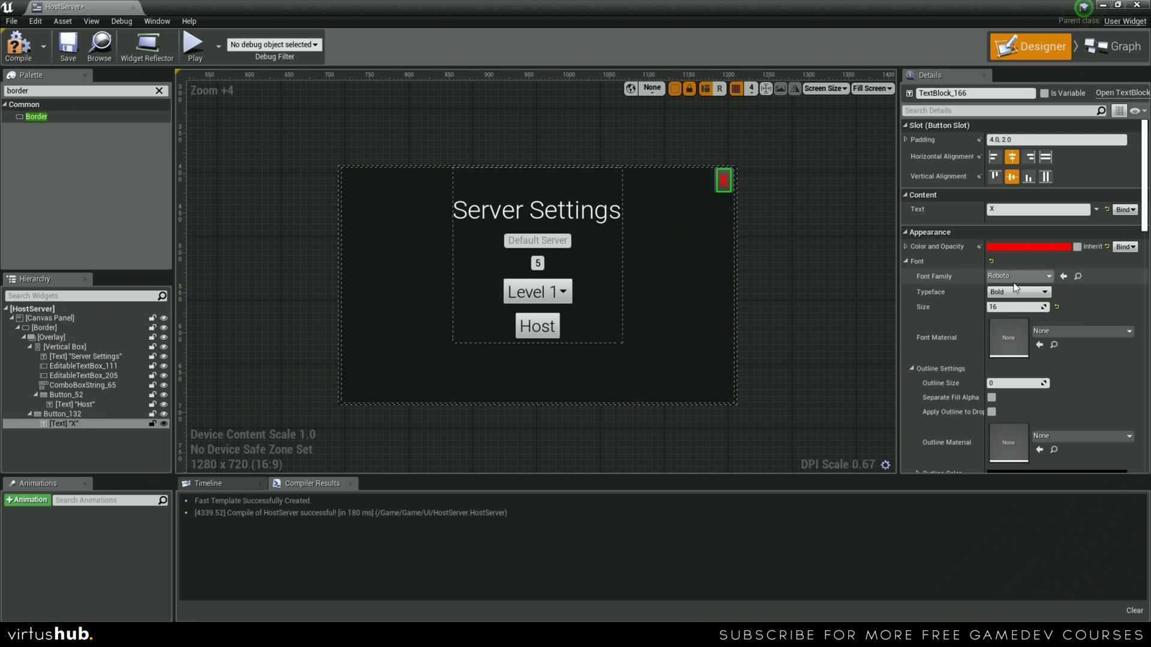
click(1014, 292)
click(1002, 325)
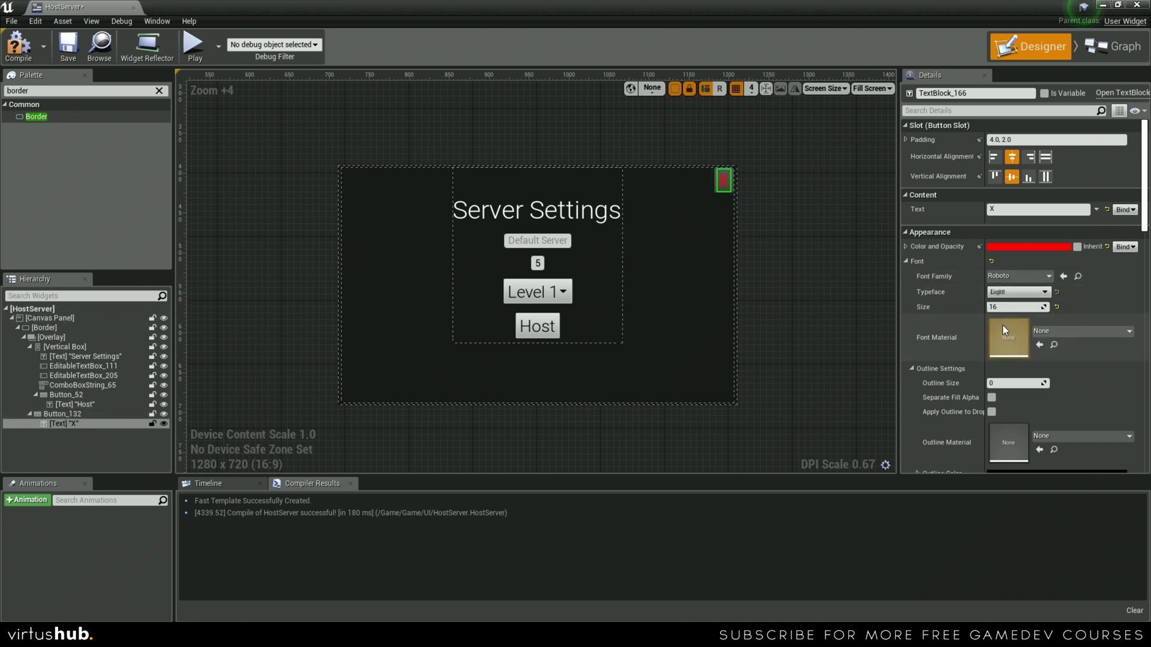
Step: Compile and save the HostServer widget and close its editor to return to the level editor
click(806, 262)
right_drag(770, 232, 817, 236)
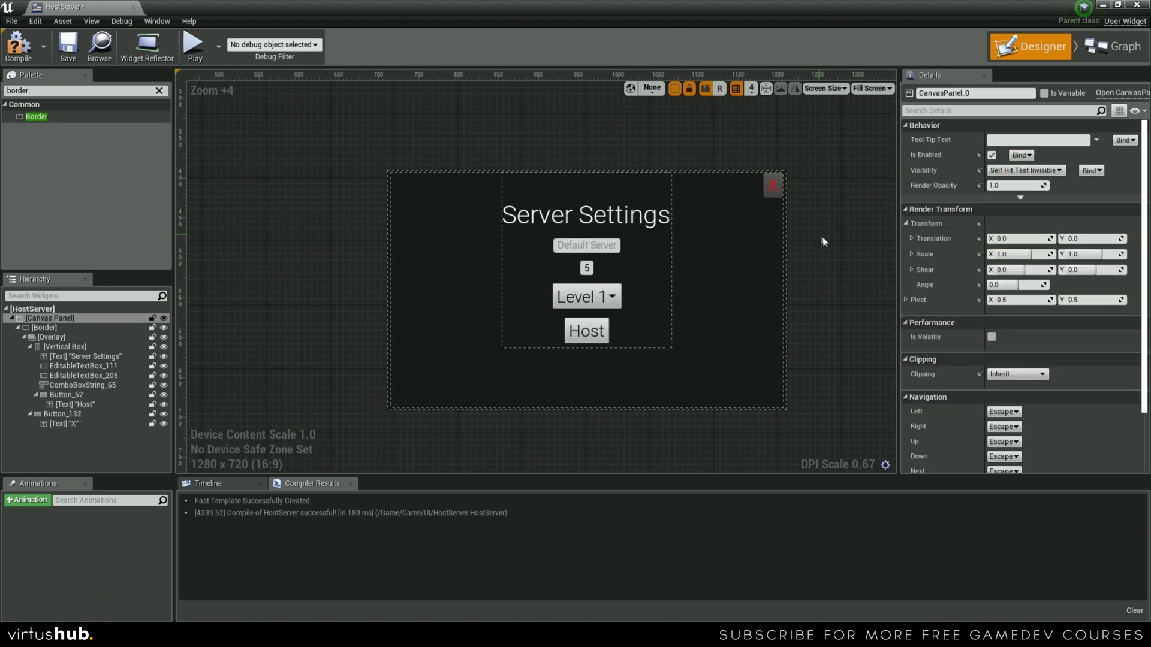
click(70, 54)
click(1136, 6)
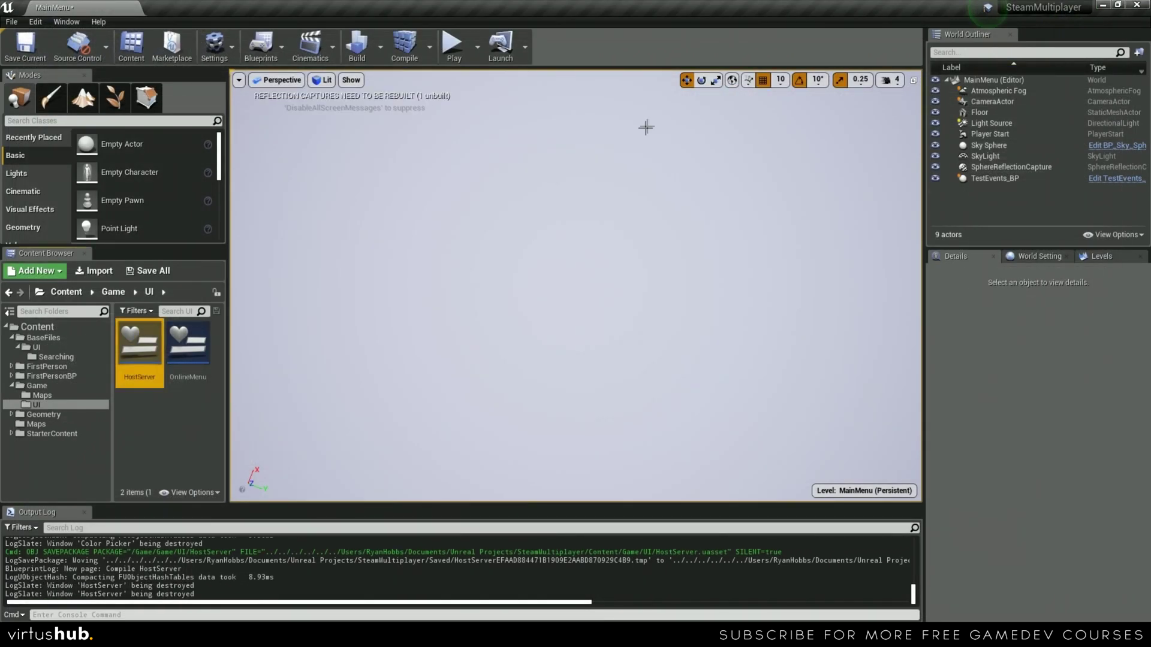